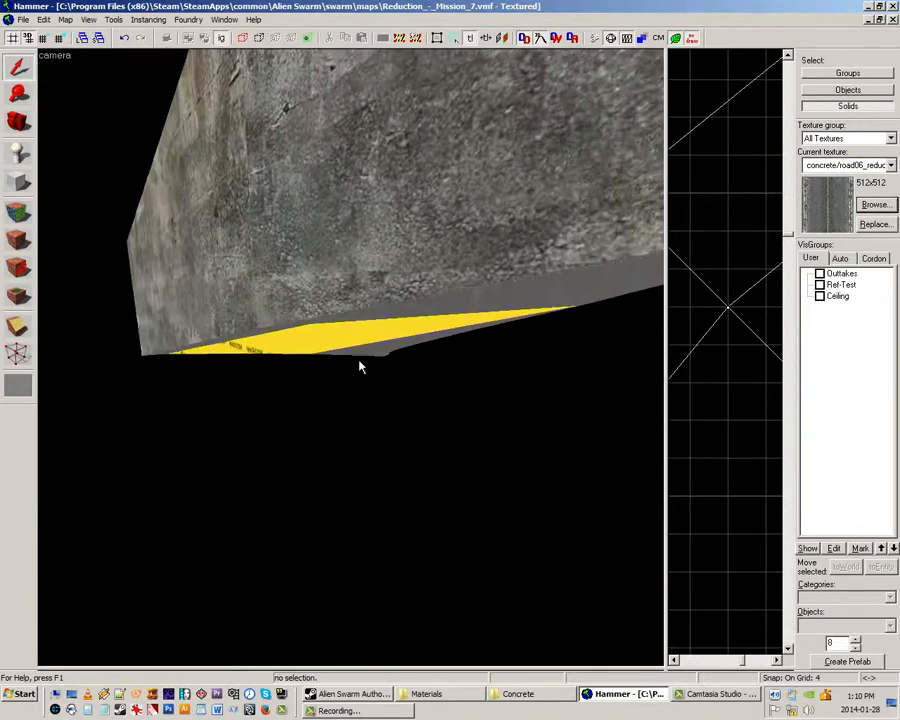
- Delete the leftover five-faced nodraw brush beneath the outer edge of the curved ramp
click(366, 358)
drag(350, 357, 74, 352)
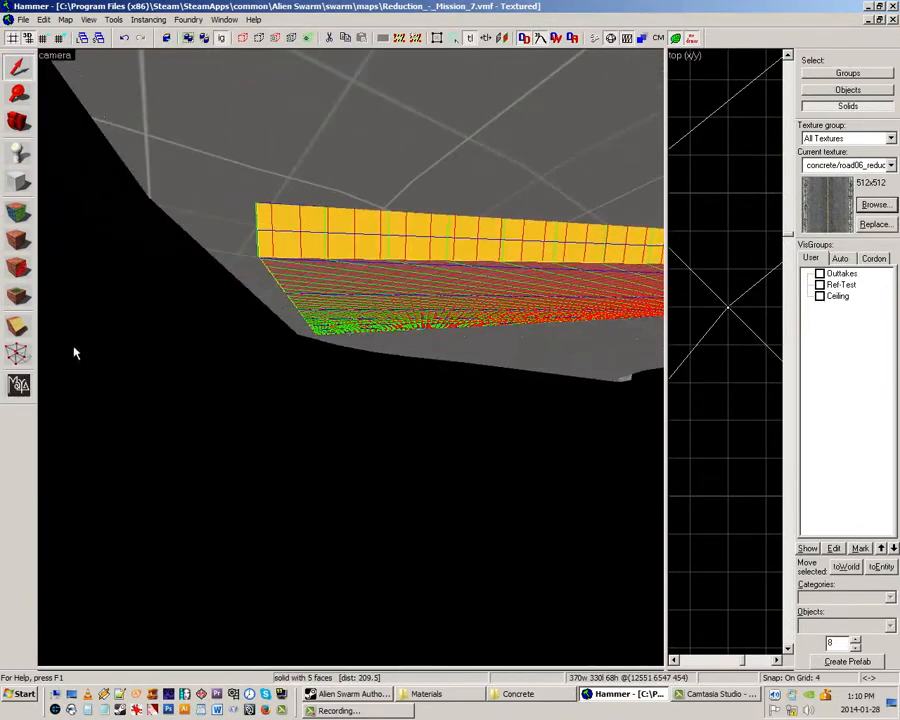
click(18, 357)
click(260, 258)
key(z)
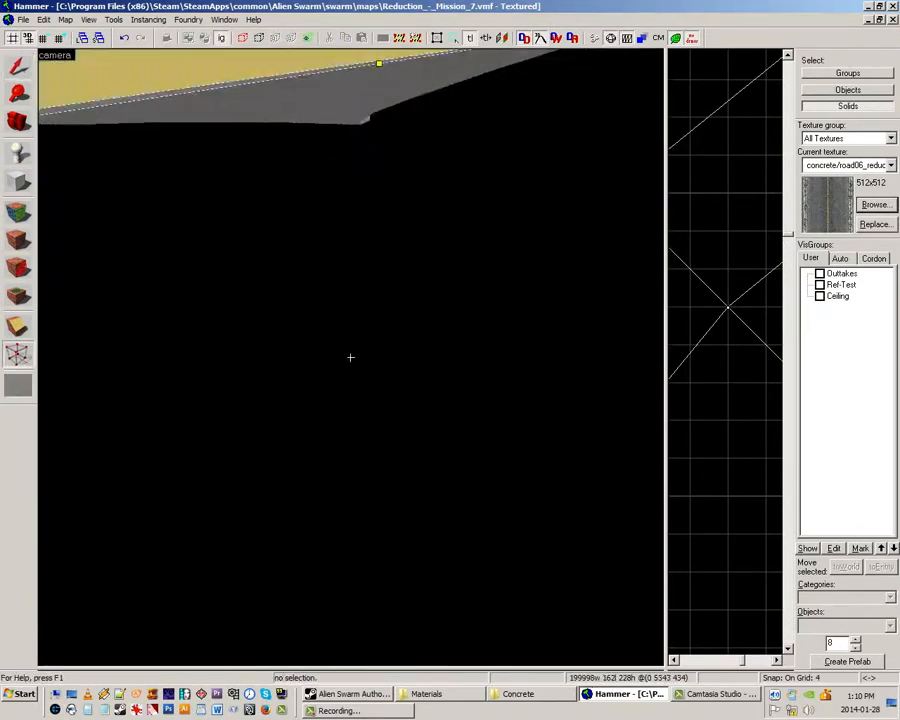
key(z)
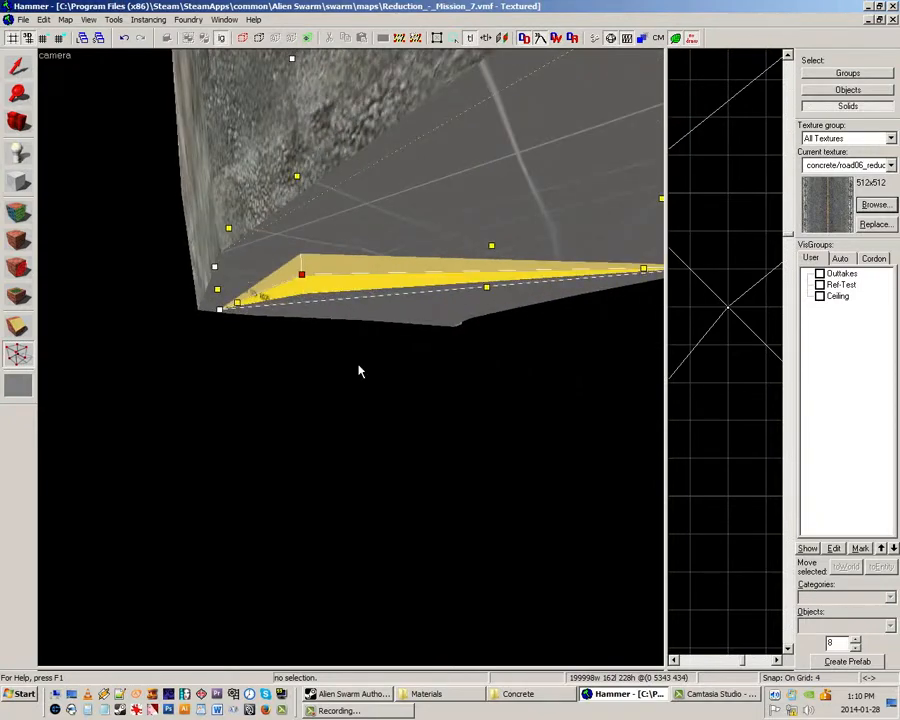
key(shift+s)
key(Delete)
- Try replacing every exact match of dev/dev_measuregeneric01b with tools/toolsnodraw across the whole map
key(z)
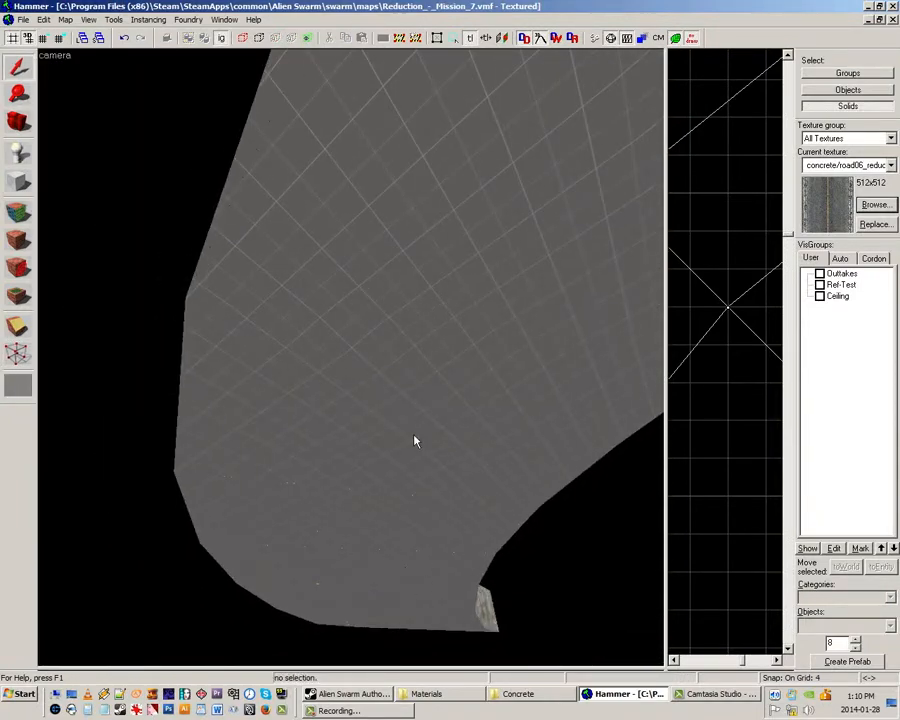
key(z)
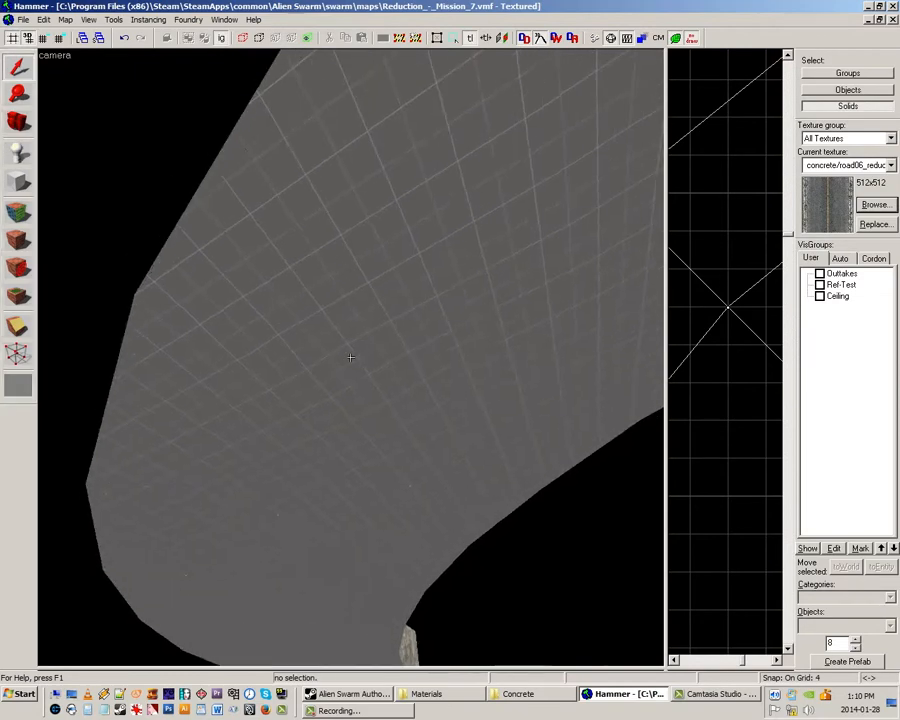
click(18, 213)
click(303, 386)
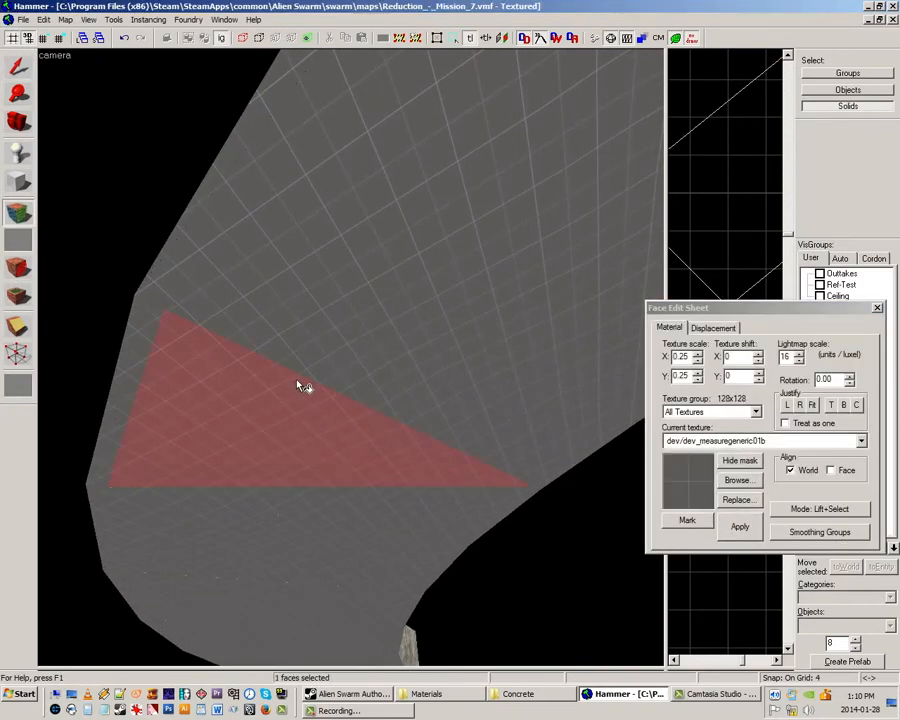
click(737, 500)
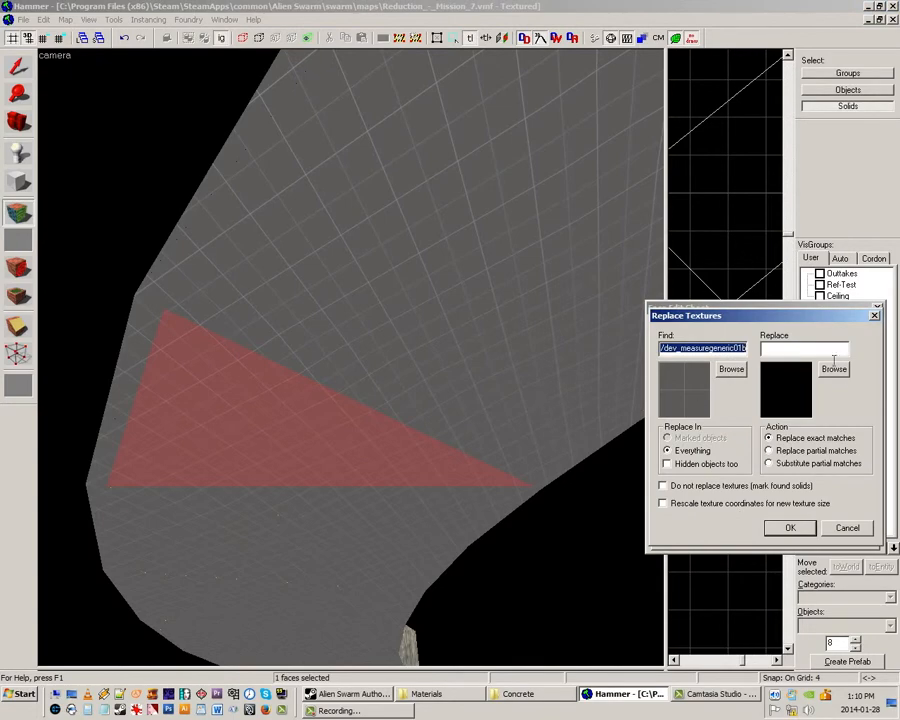
click(834, 369)
double_click(100, 154)
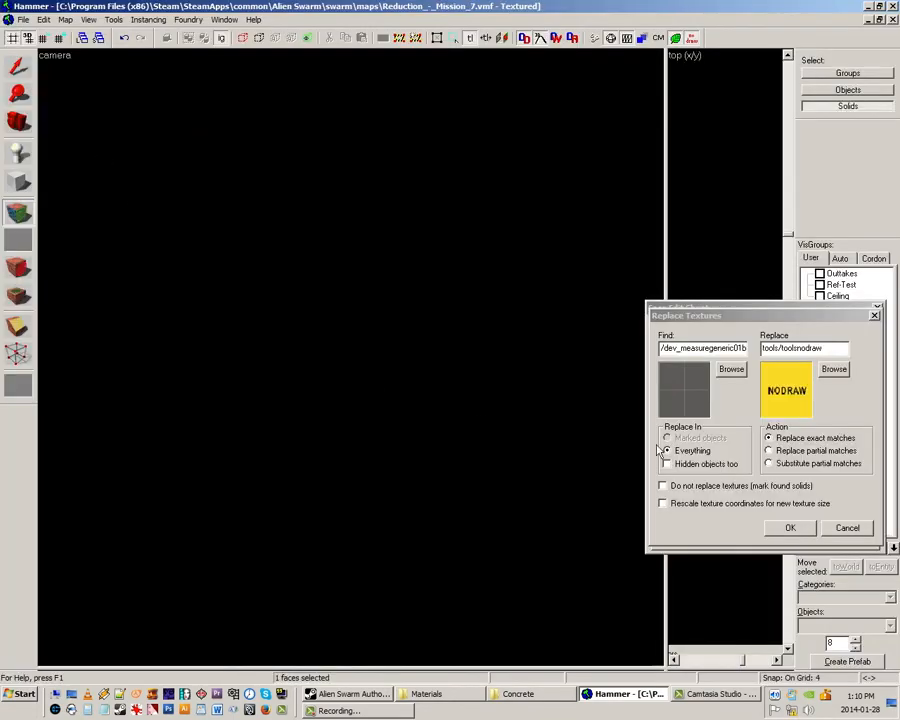
click(790, 528)
click(488, 392)
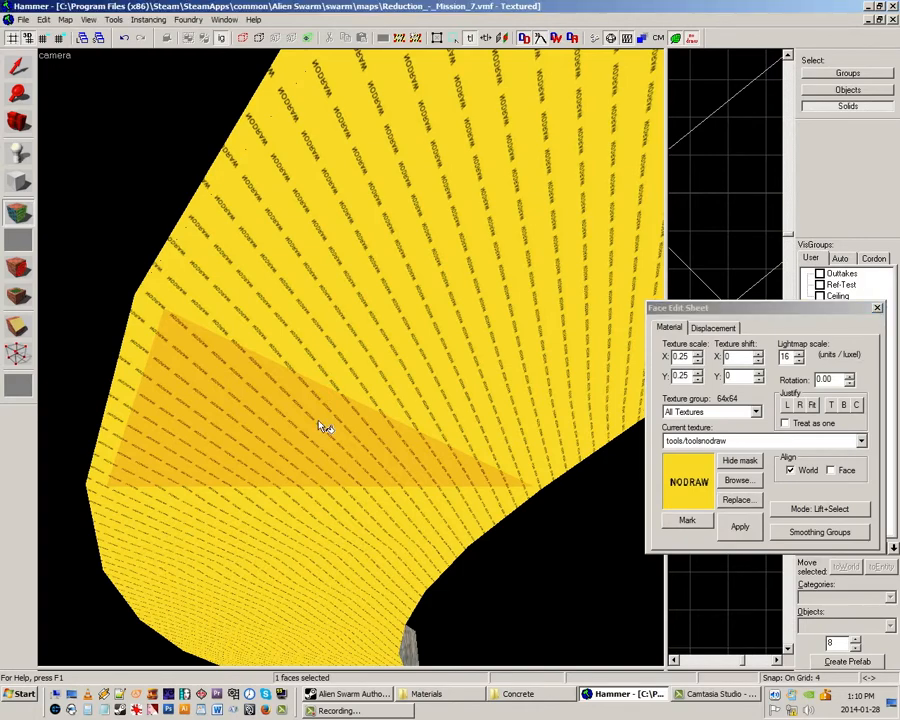
click(877, 308)
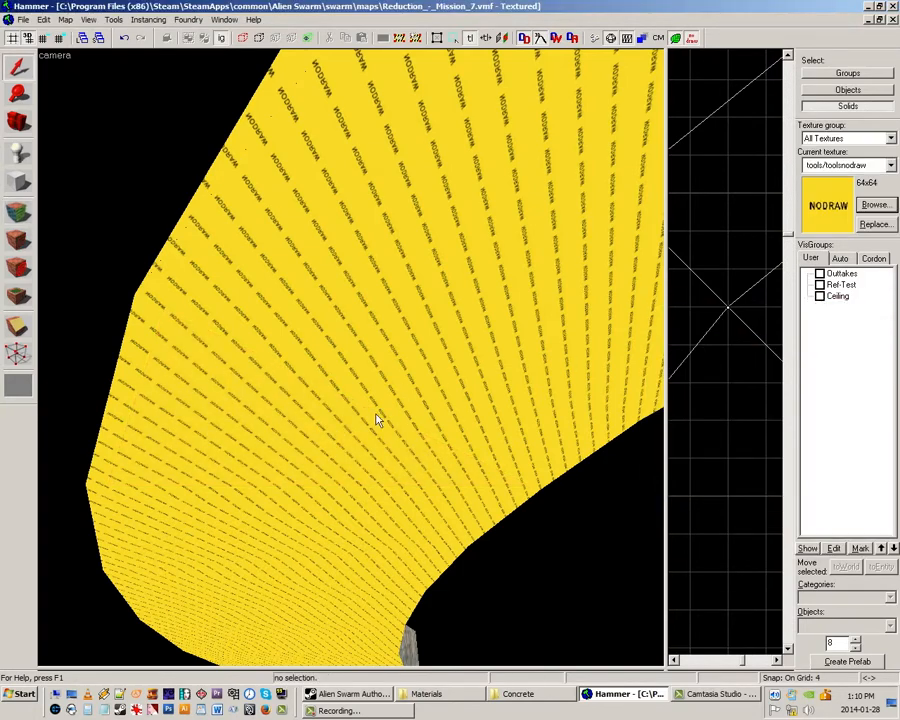
key(z)
- Examine the curved road pieces from above and below, checking their undersides and barrier walls
key(w)
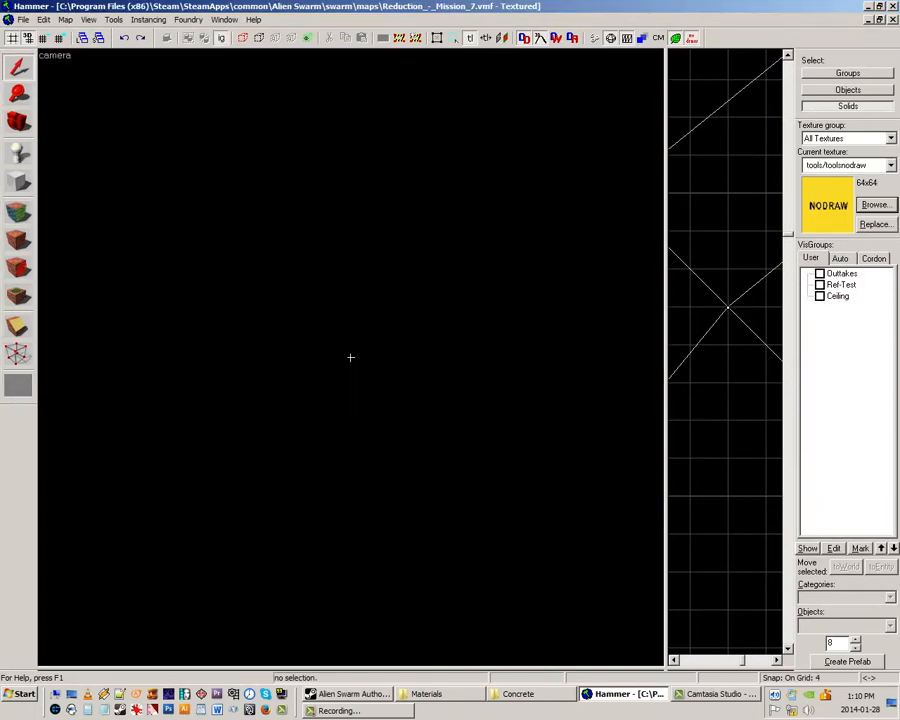
key(s)
key(w)
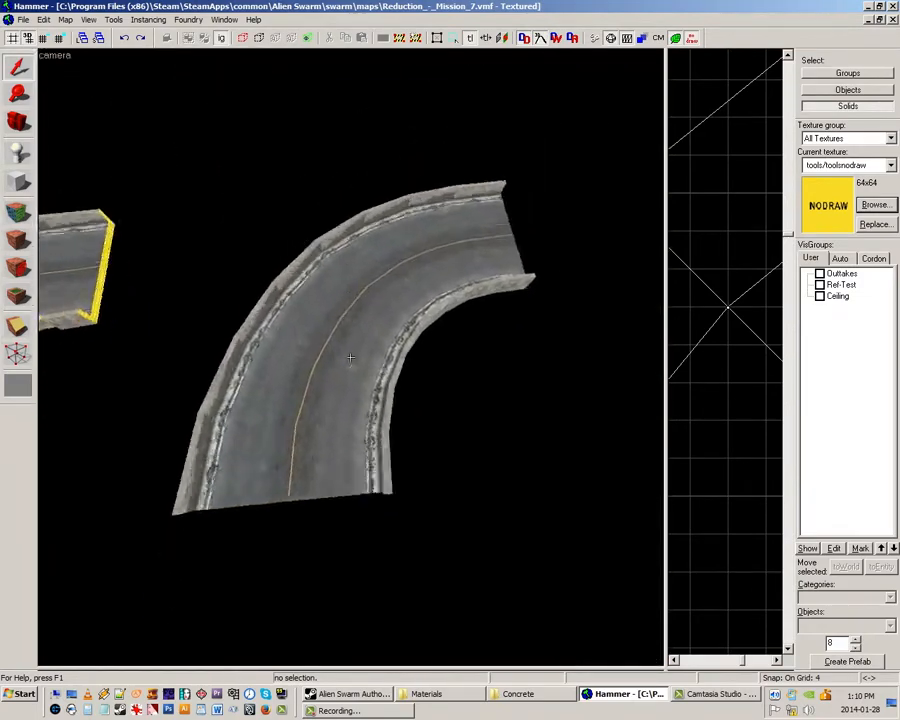
key(w)
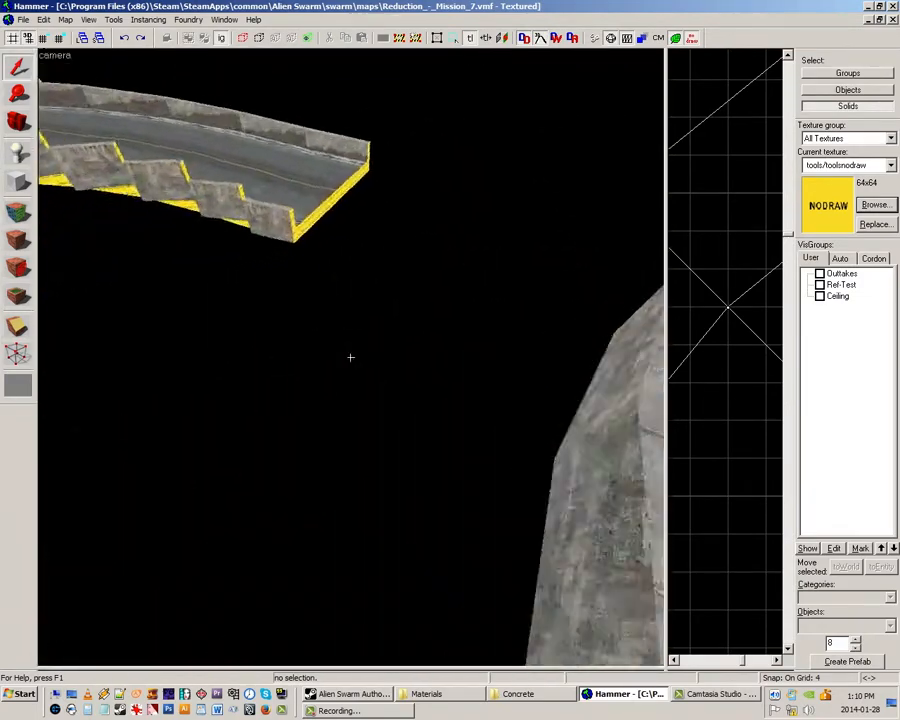
key(z)
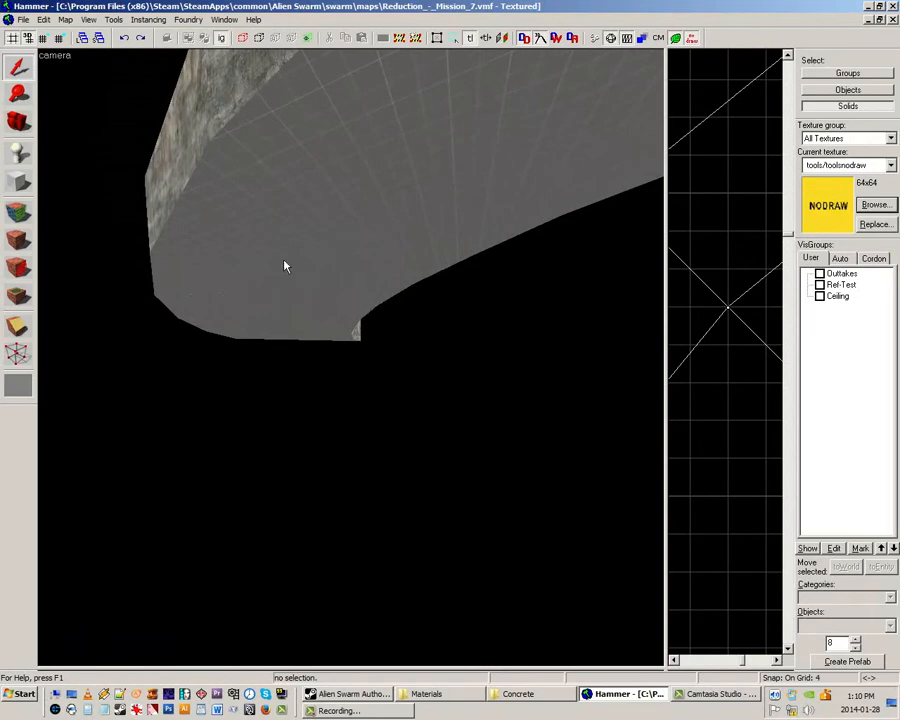
key(z)
key(w)
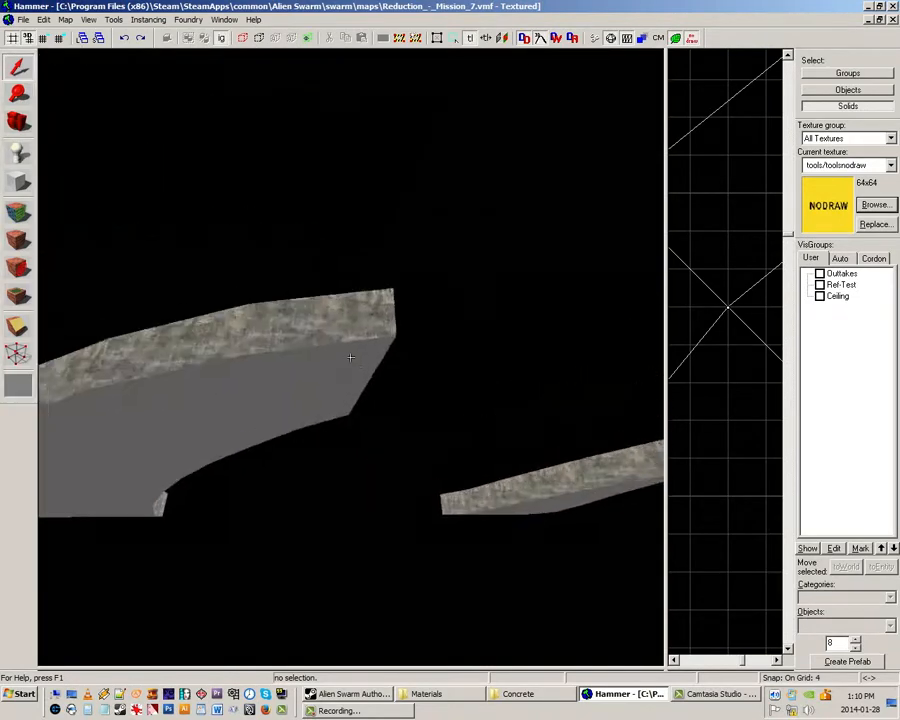
key(s)
key(w)
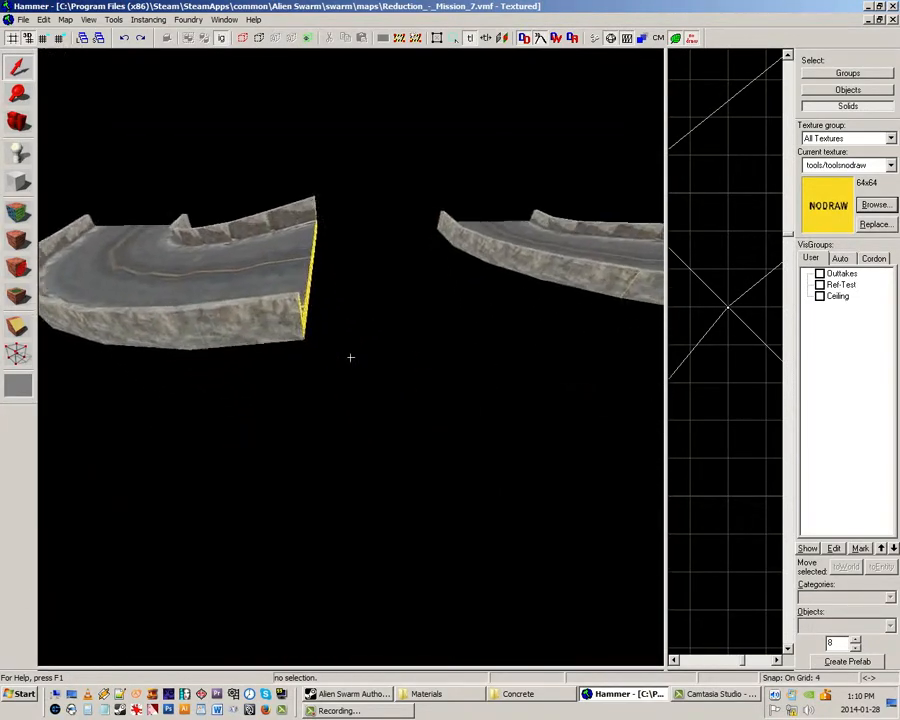
key(s)
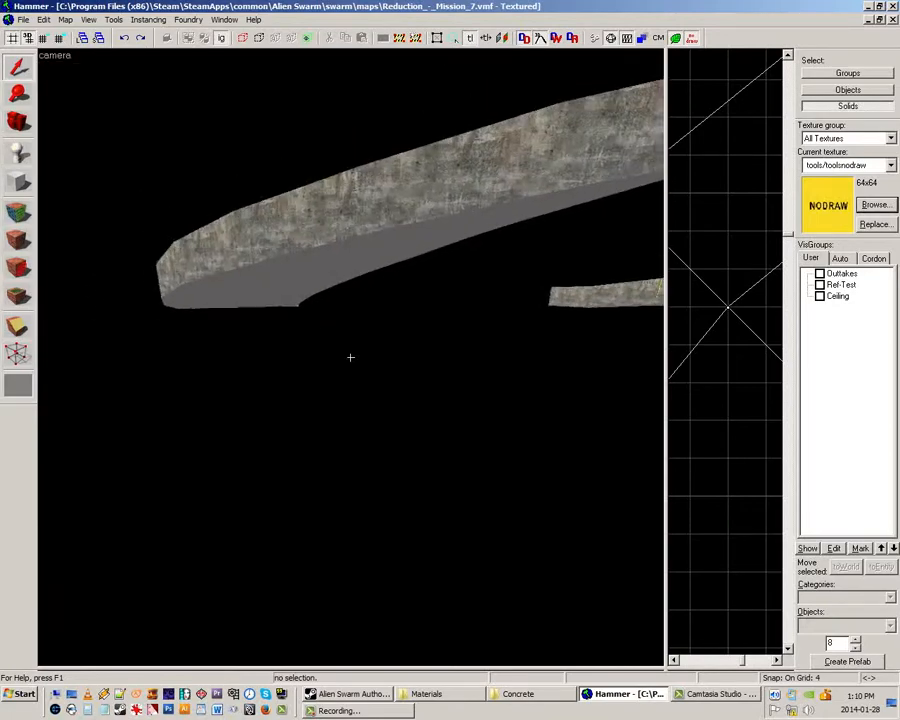
key(w)
key(z)
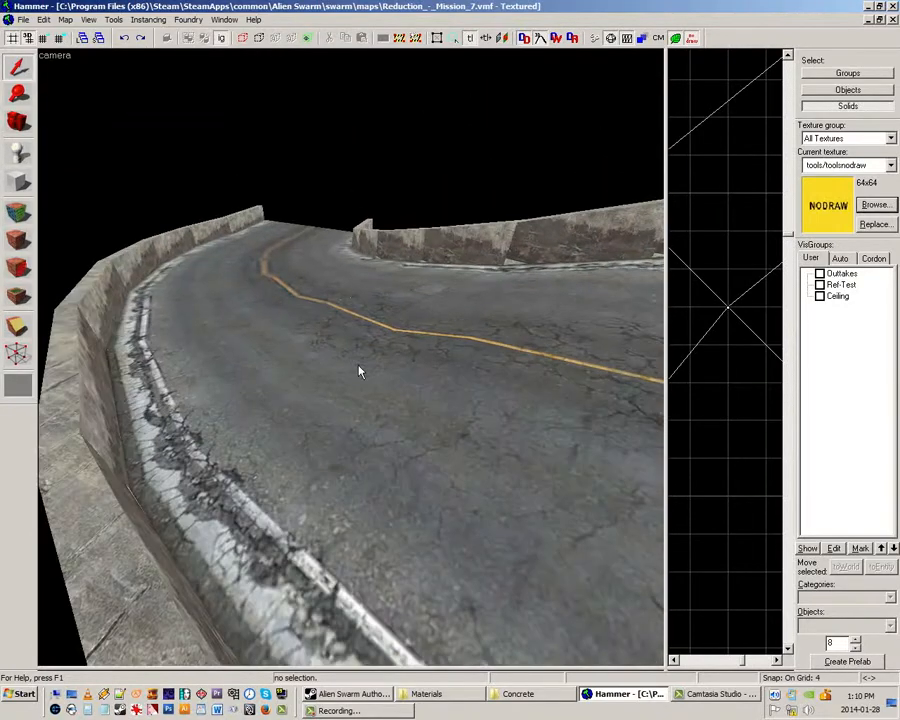
- Try applying the barrier cap's concrete/concretewall004a texture to the underside faces at the end of the curved ramp
click(17, 213)
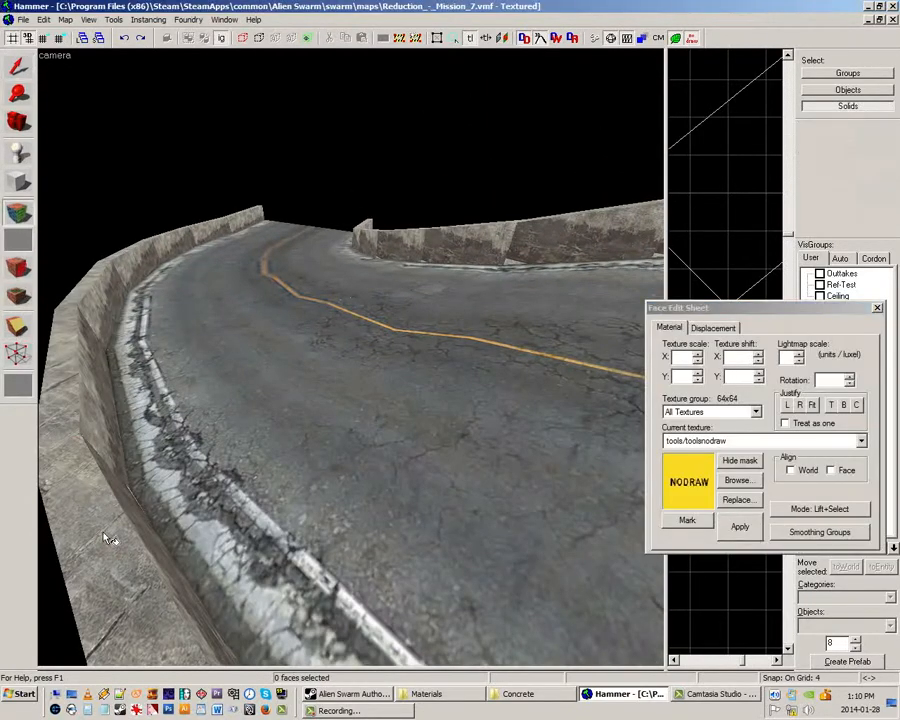
click(103, 533)
key(z)
key(w)
key(s)
key(z)
right_click(352, 360)
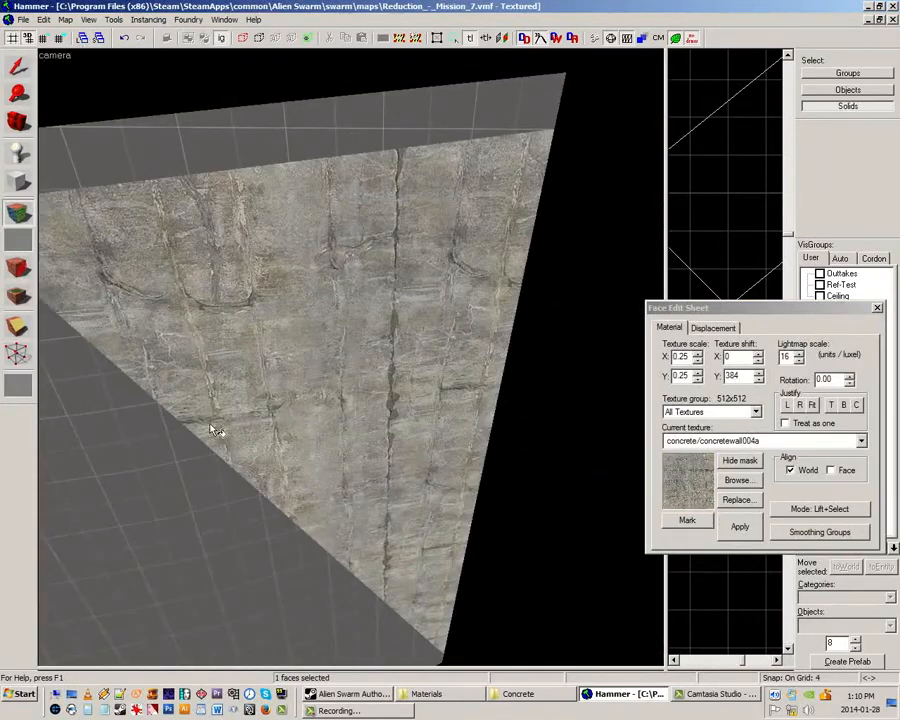
right_click(192, 453)
key(z)
key(s)
key(z)
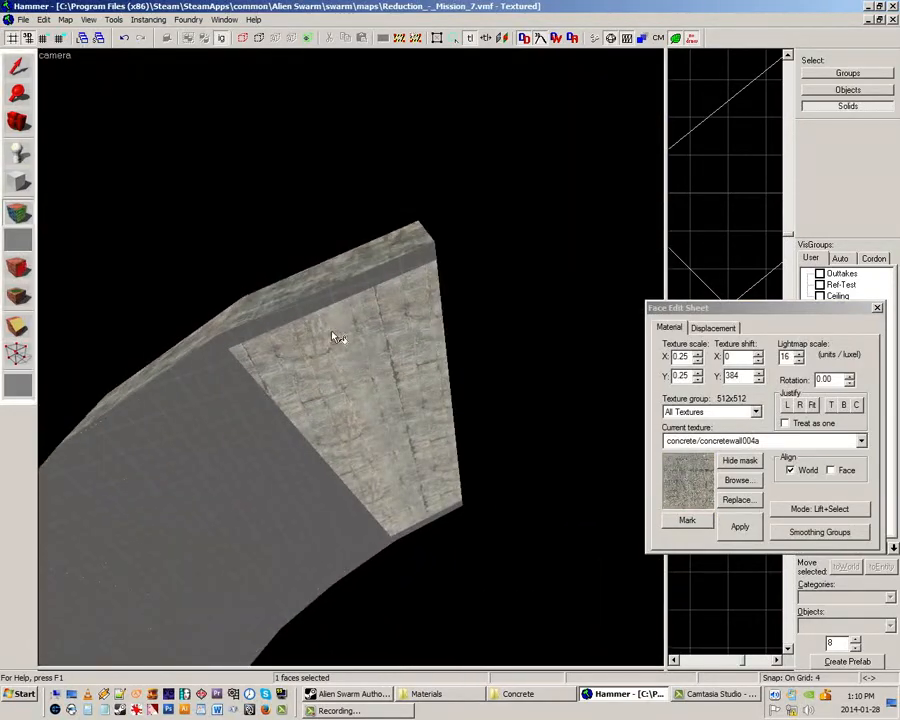
right_click(364, 288)
- Undo the trial concrete texturing of the ramp's underside and finish face editing
key(ctrl+z)
key(ctrl+z)
key(ctrl+z)
key(ctrl+z)
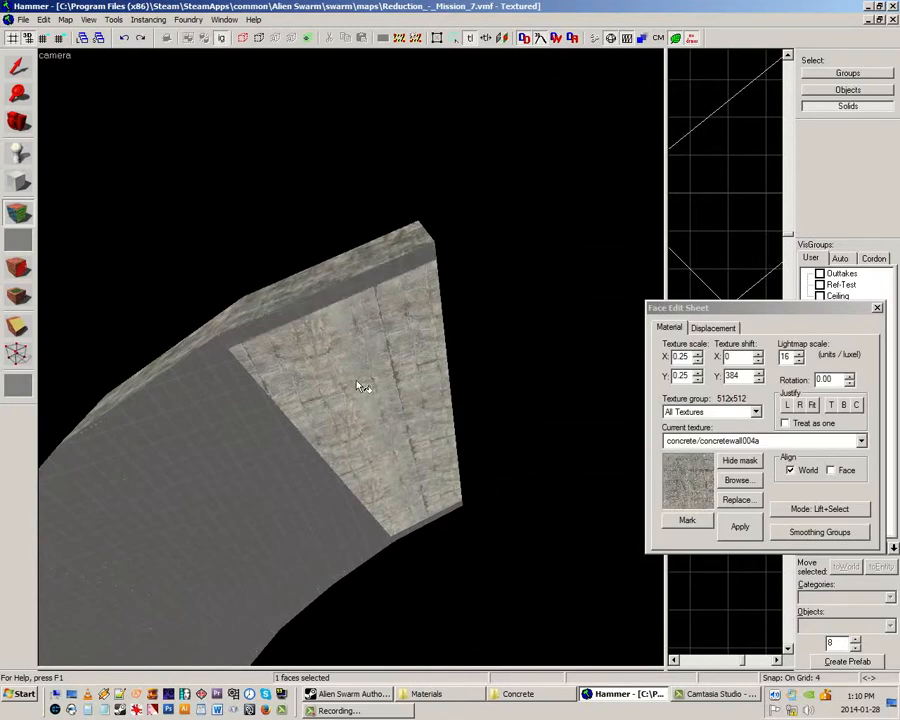
click(877, 308)
- Inspect the texture rotation and shift values of neighbouring barrier wall faces along the sloped road curve
key(z)
key(w)
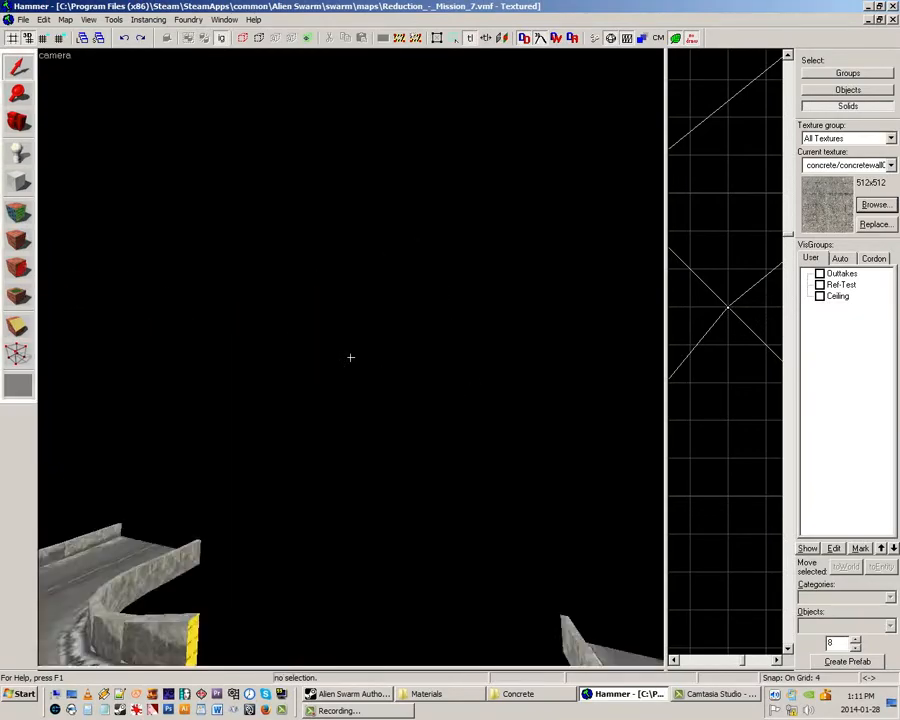
key(s)
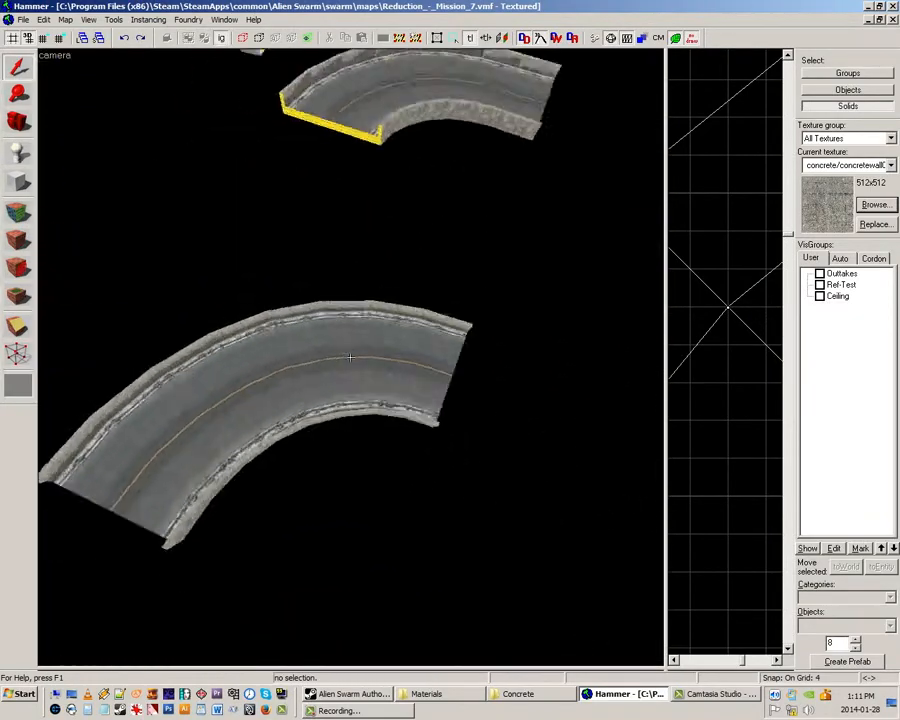
key(w)
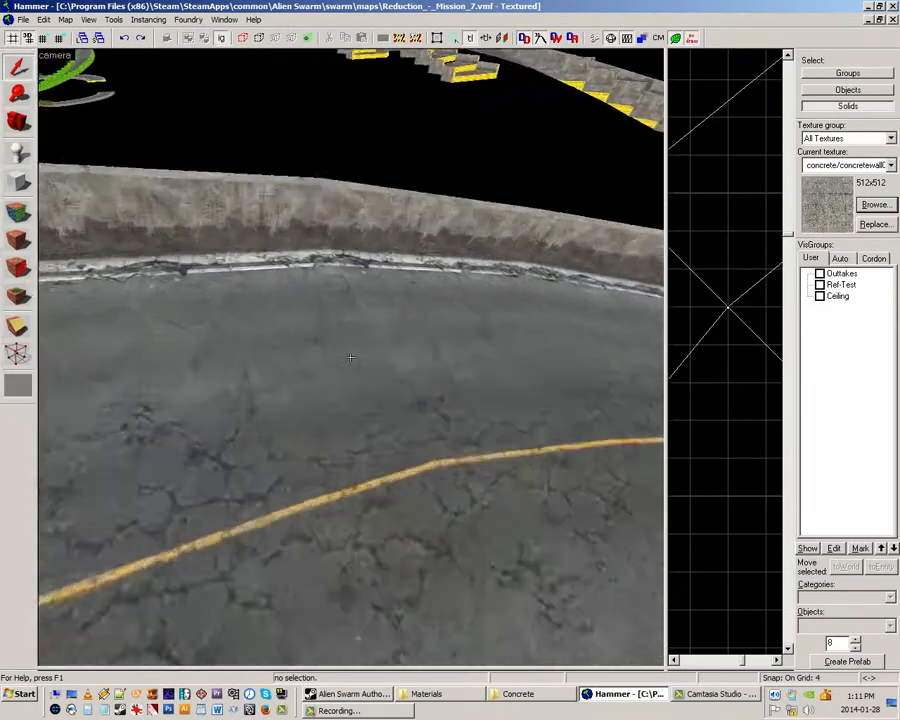
key(z)
click(20, 216)
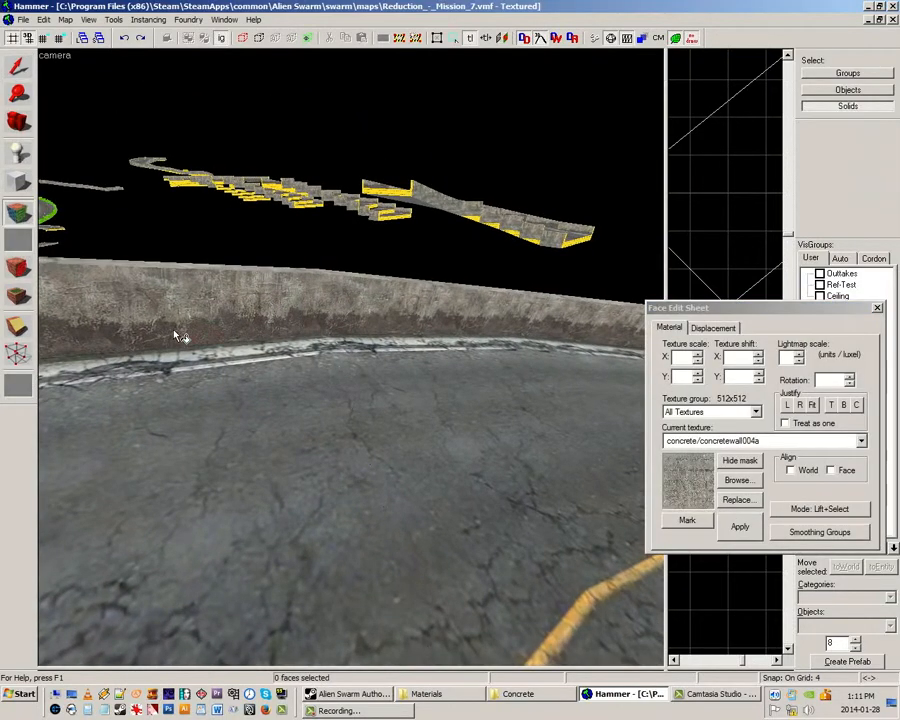
click(174, 331)
key(z)
key(w)
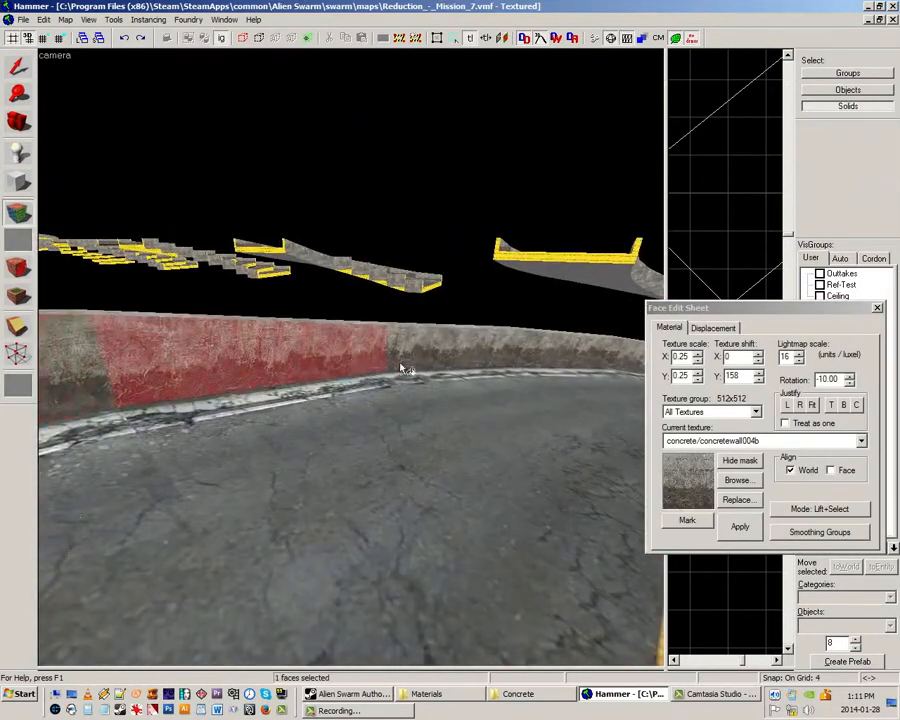
click(478, 363)
- Set the misaligned concrete/concretewall004b barrier face's texture rotation to -18 and justify it to the face's bottom edge
key(z)
key(w)
key(z)
key(z)
key(w)
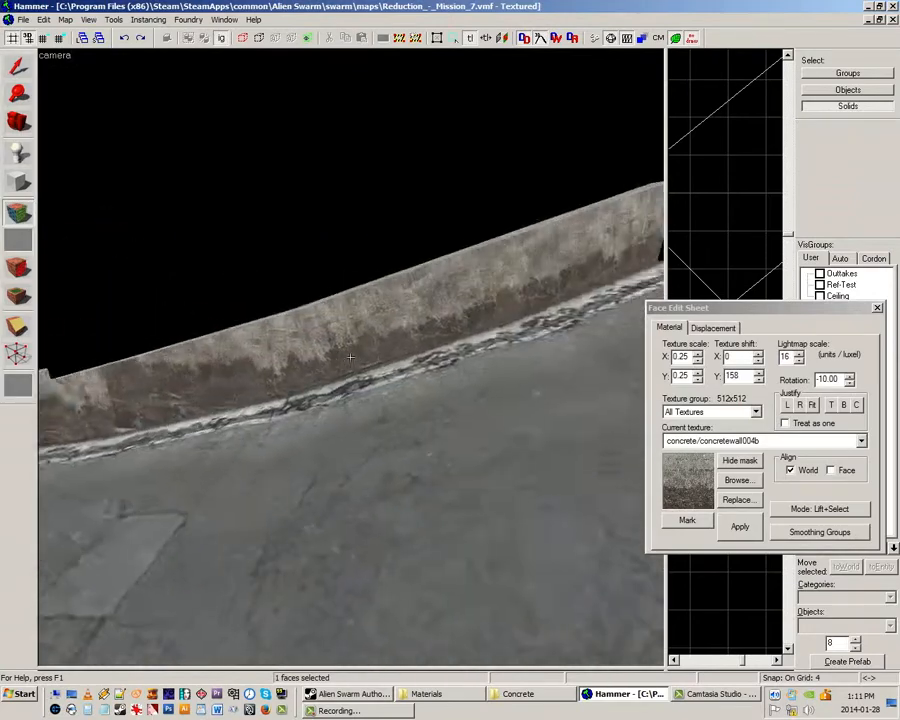
key(s)
key(w)
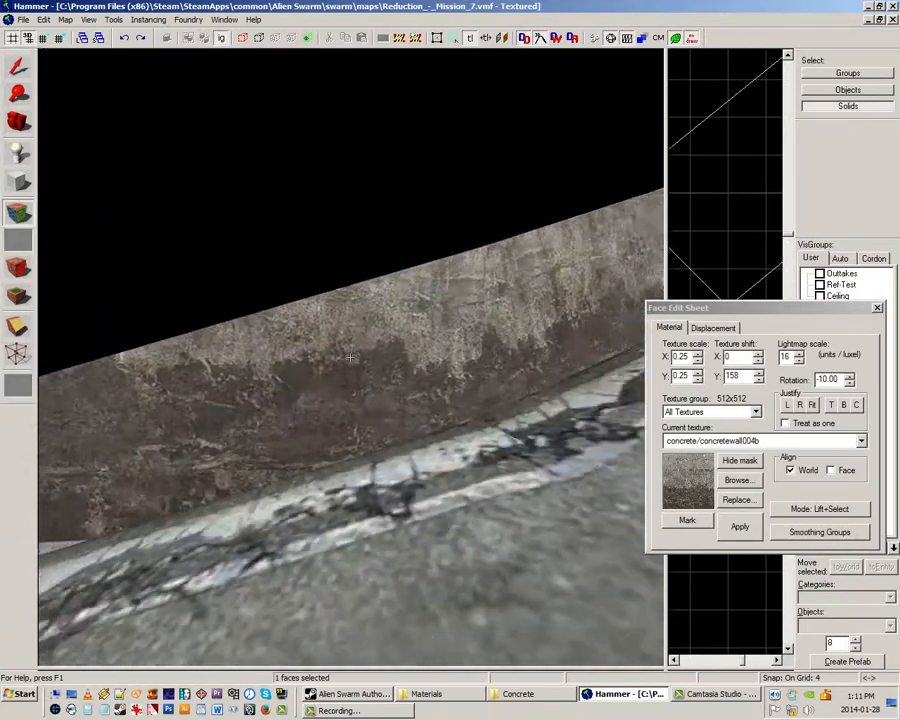
key(s)
key(z)
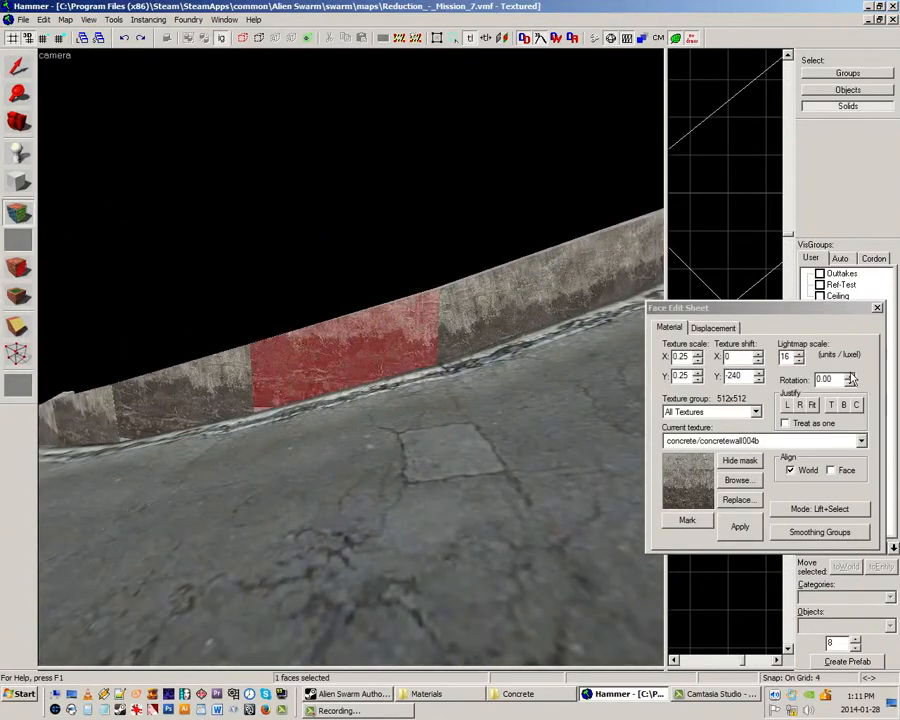
click(850, 384)
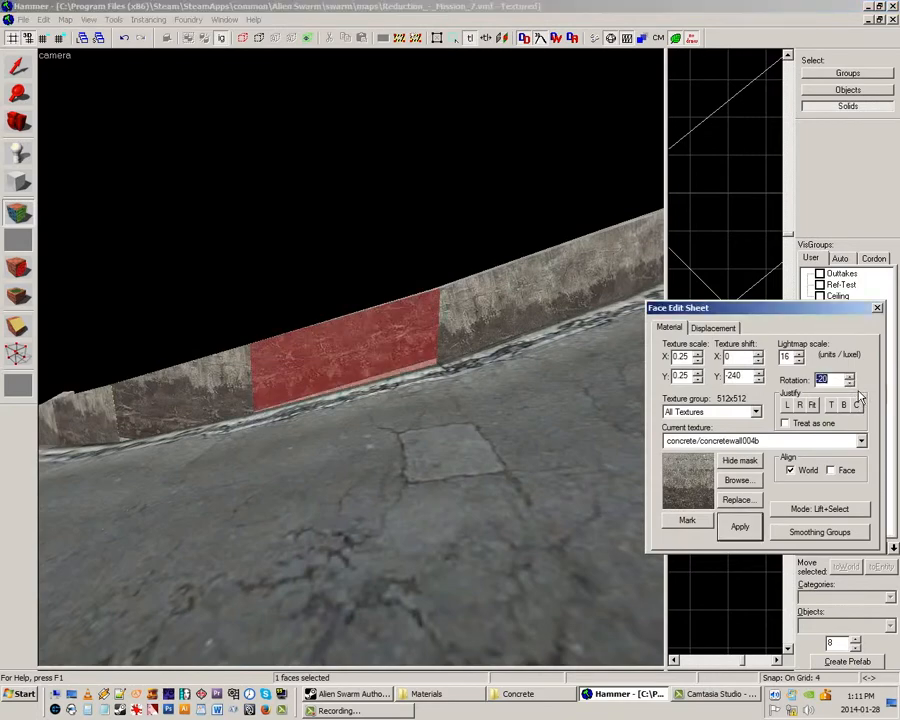
key(Up)
key(Up)
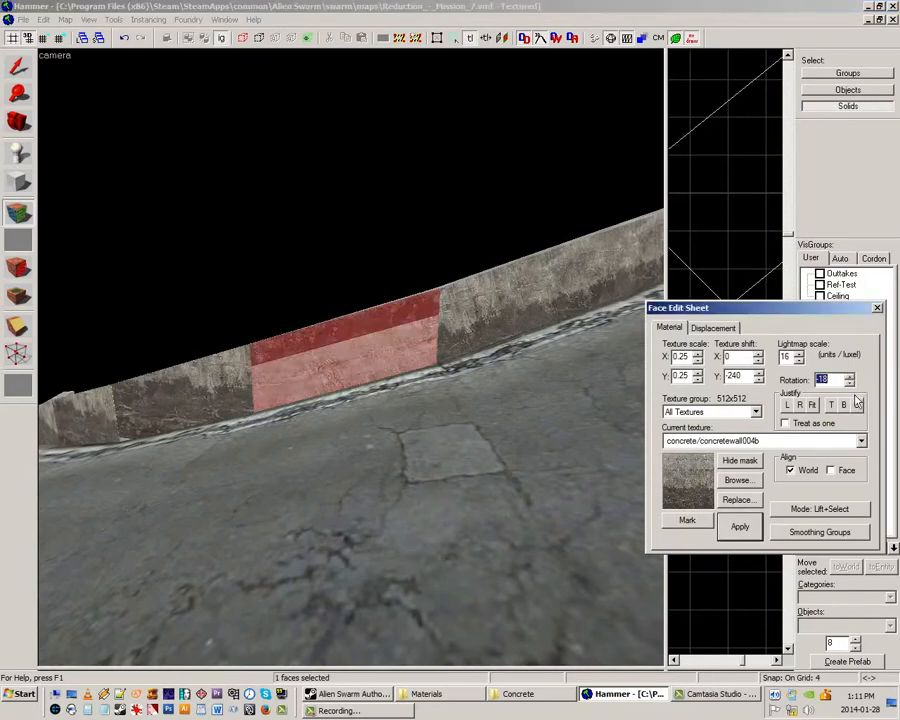
click(846, 408)
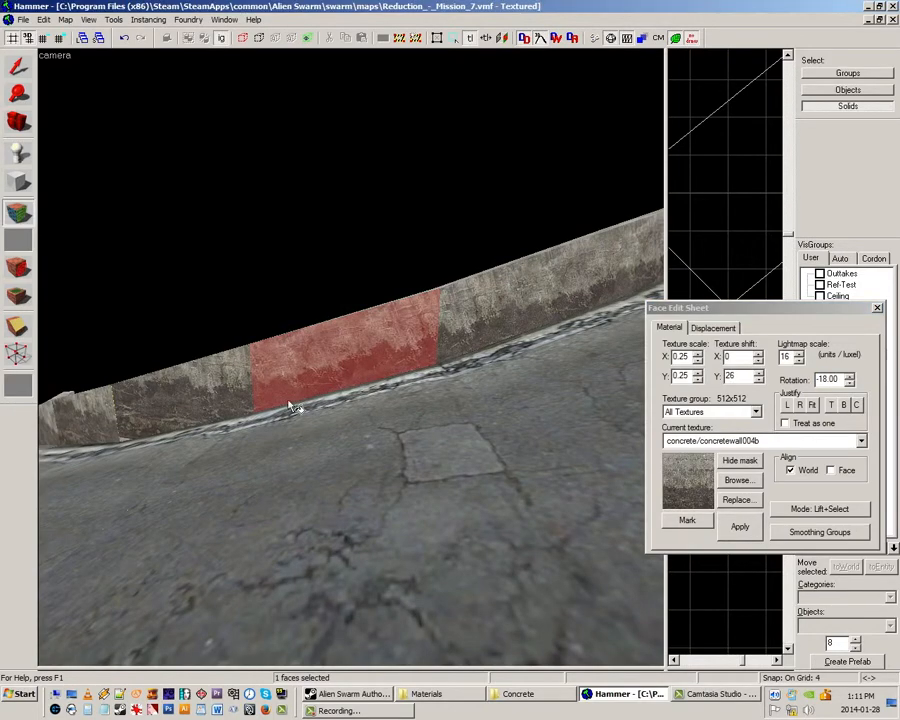
- Wrap the rotated concrete/concretewall004b texture alignment from the adjusted barrier face onto the adjoining wall faces
alt+right_click(217, 399)
key(z)
key(w)
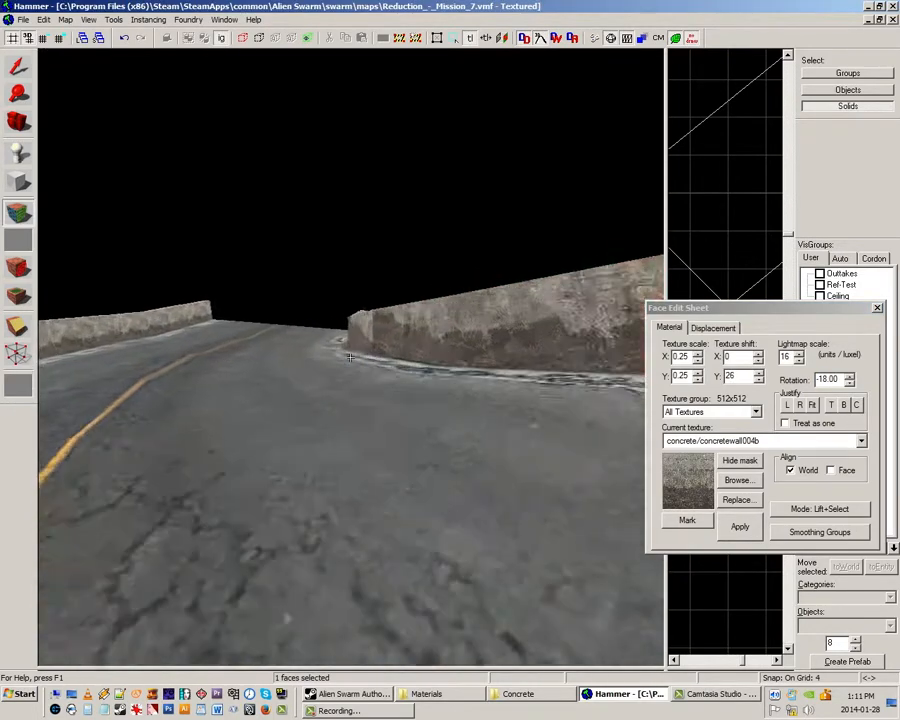
key(z)
alt+right_click(390, 330)
key(z)
key(s)
key(z)
click(352, 358)
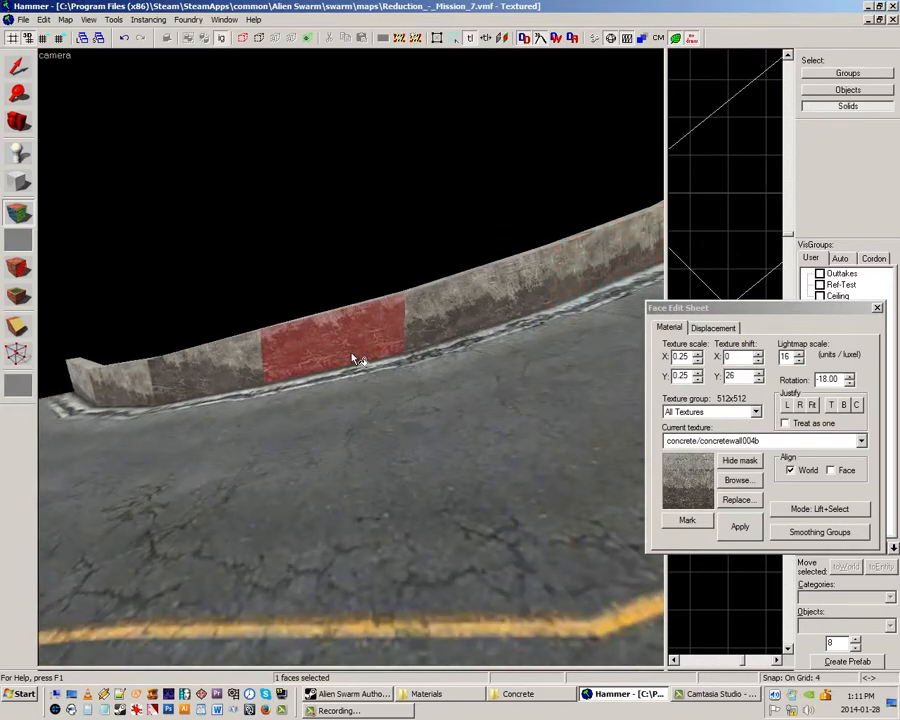
- Justify the -18 rotated barrier face's texture to its bottom edge, wrap it onto the adjoining wall face and finish face editing
click(846, 408)
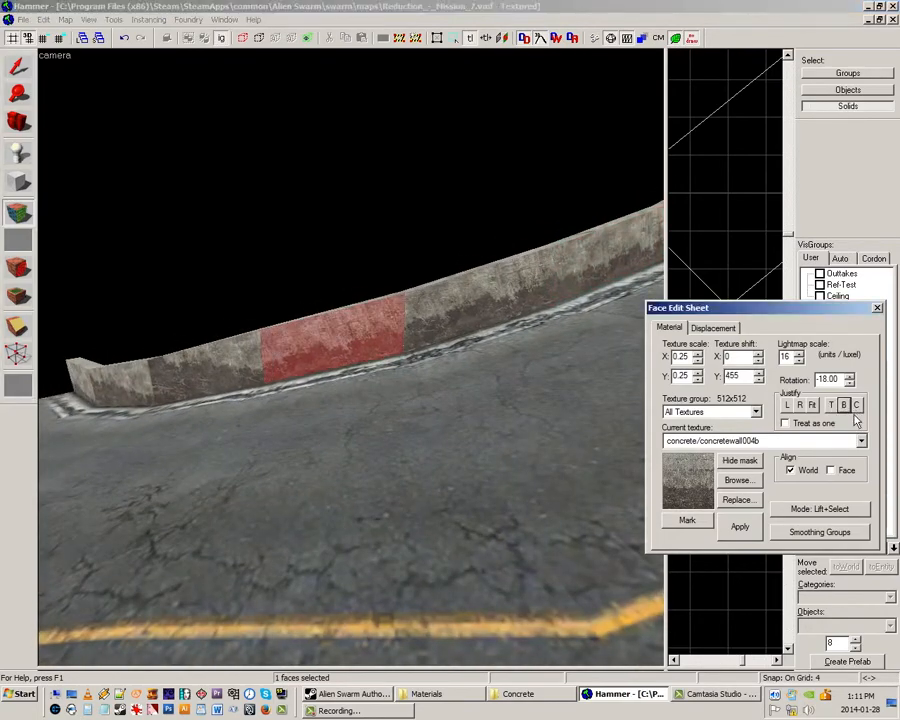
alt+right_click(242, 377)
key(z)
key(w)
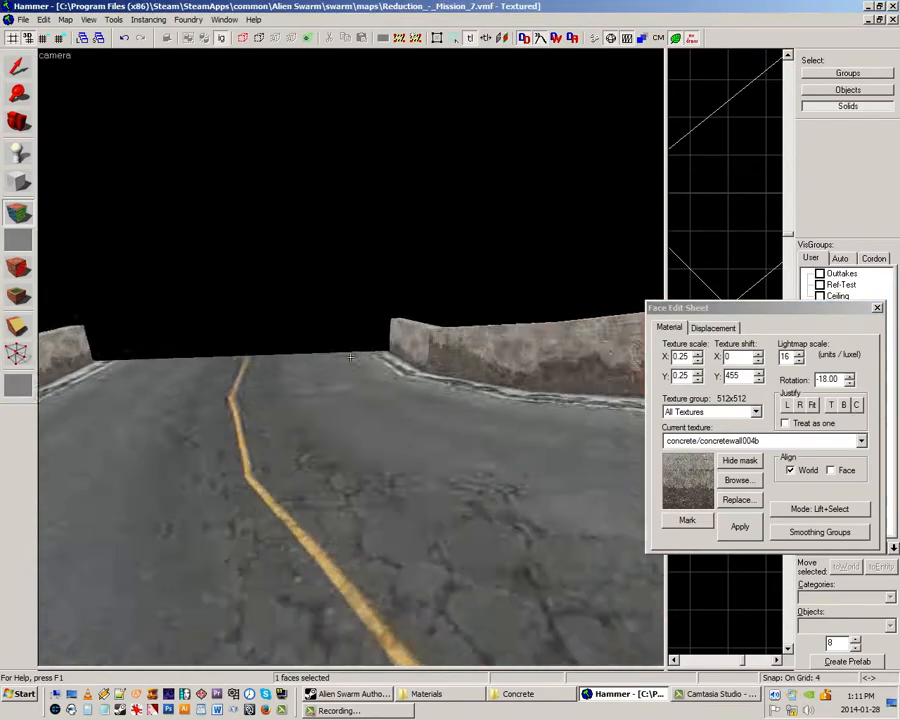
key(s)
key(z)
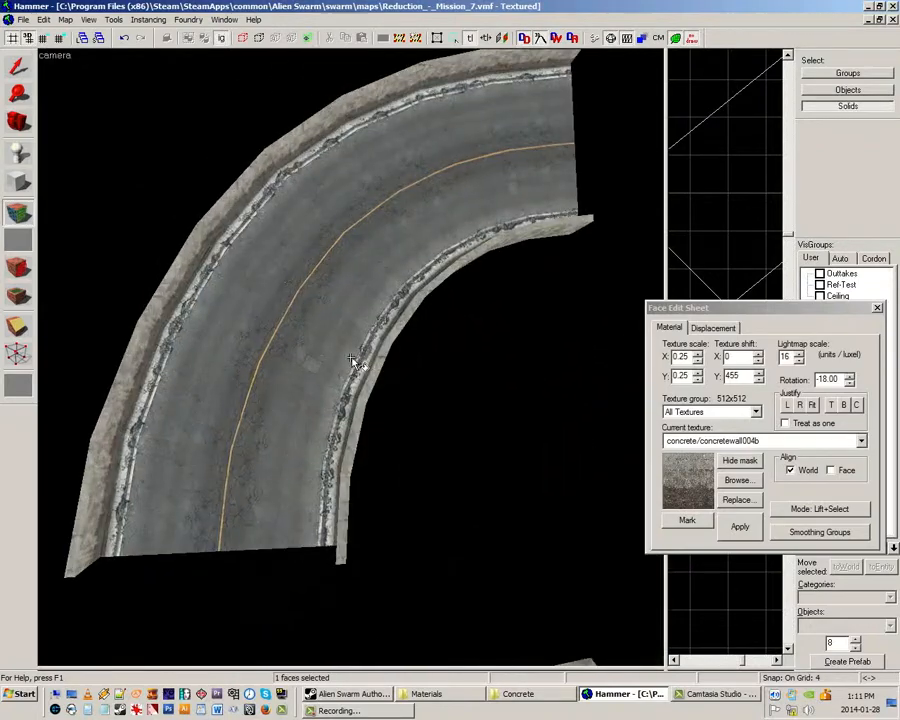
click(877, 308)
- On another curved road piece, apply the end road face's concrete/road06_reduction texture alignment, rotation -5.5, to the neighbouring road face
key(z)
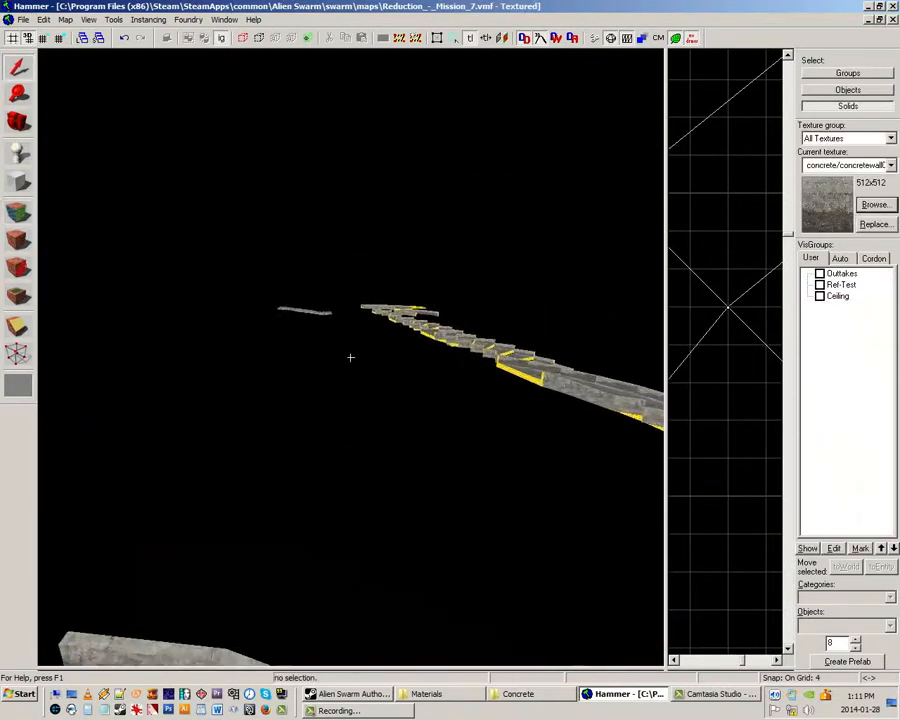
key(w)
key(w)
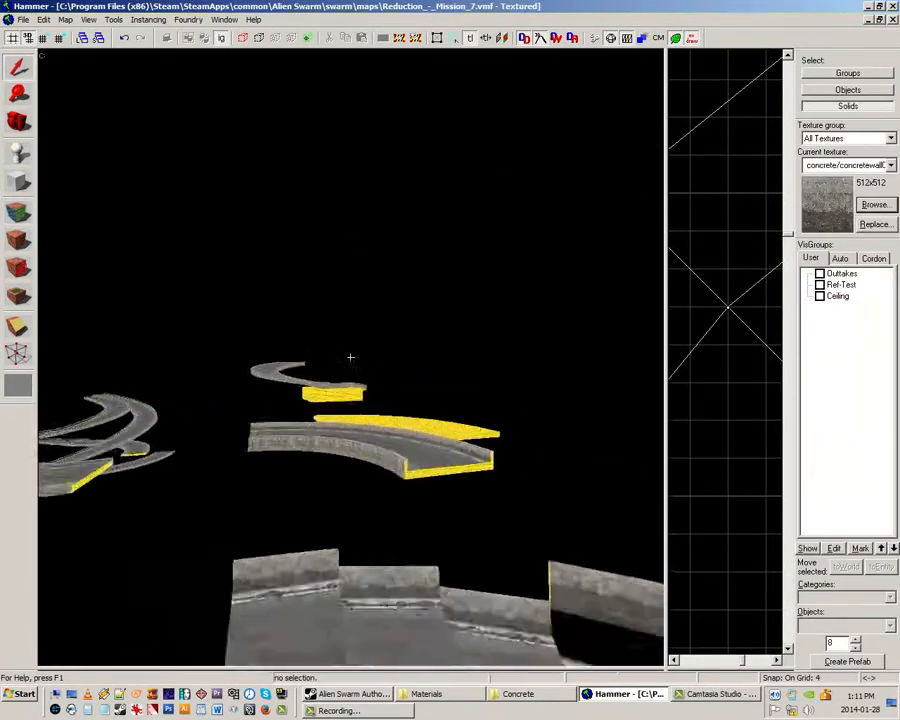
key(w)
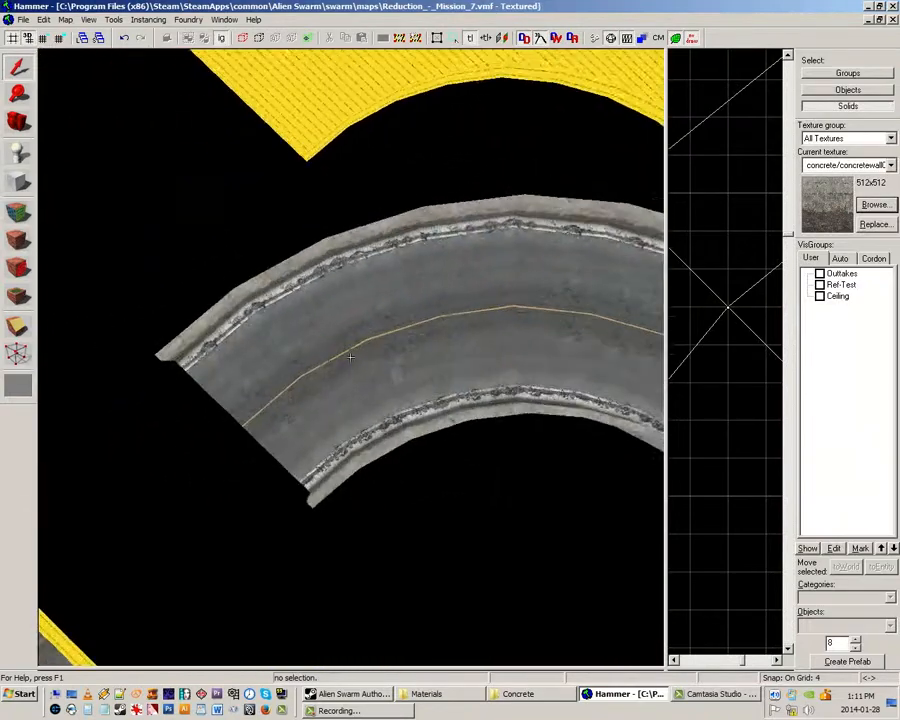
key(w)
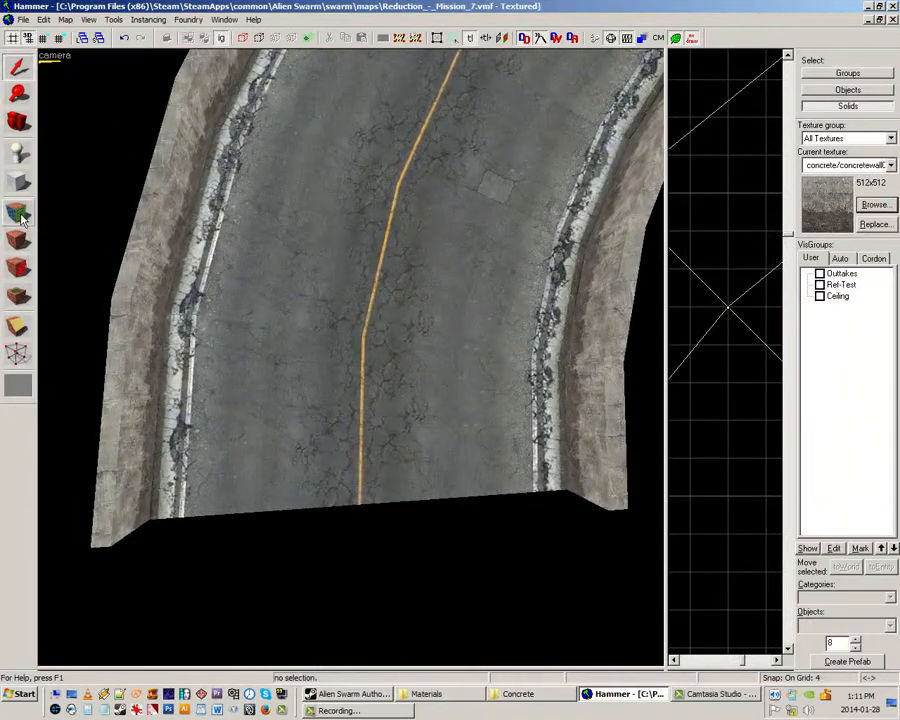
click(22, 218)
click(366, 438)
click(370, 259)
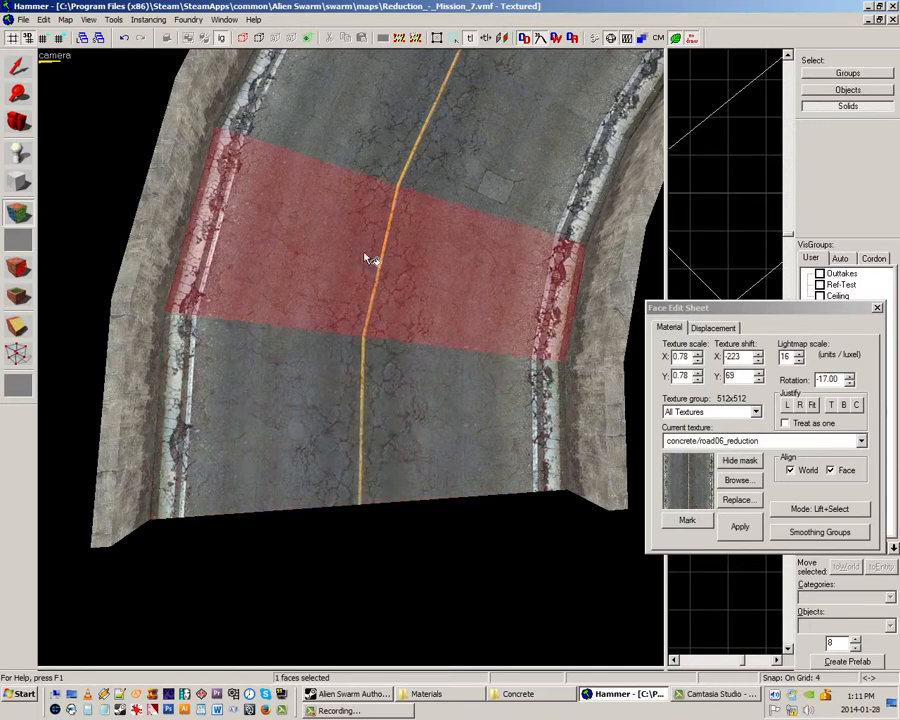
click(358, 342)
right_click(360, 277)
key(z)
key(s)
key(z)
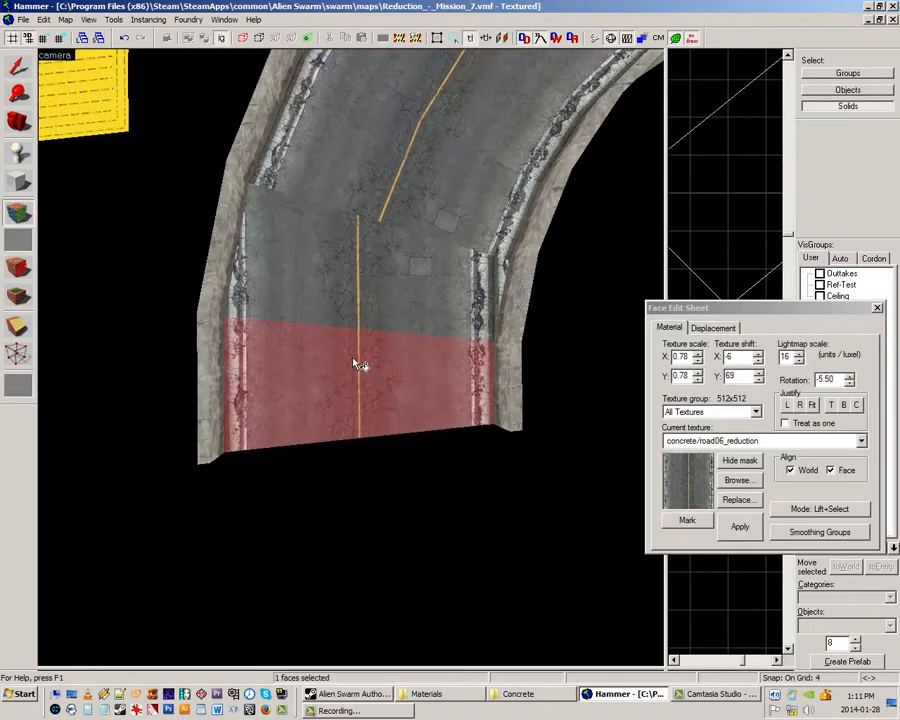
- Try texture rotations of -9 and -2 on the second road face from the curve's end
click(364, 311)
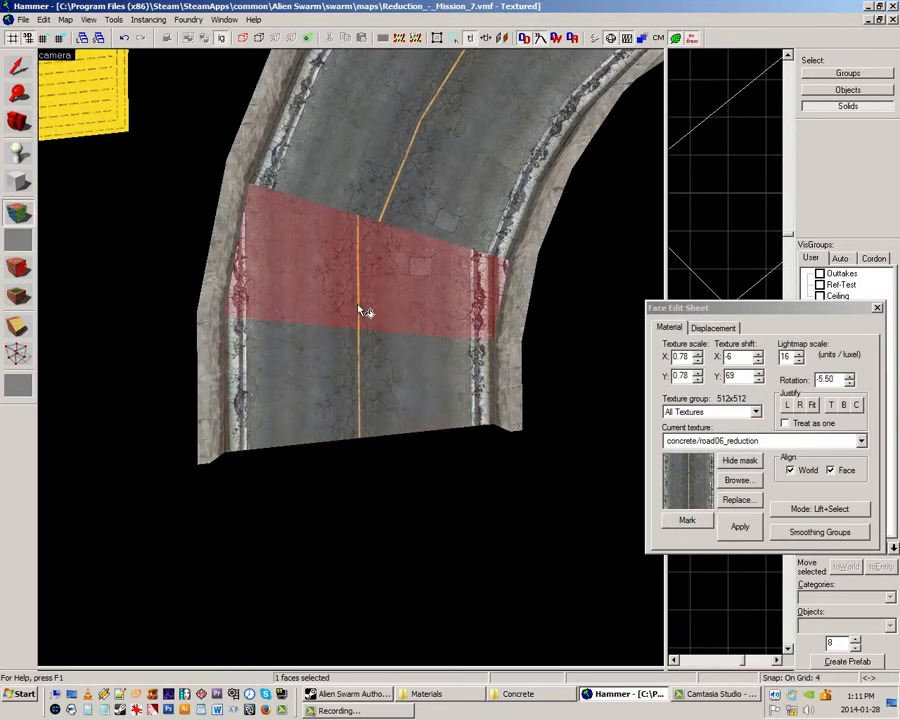
click(851, 384)
click(851, 384)
click(851, 384)
click(851, 384)
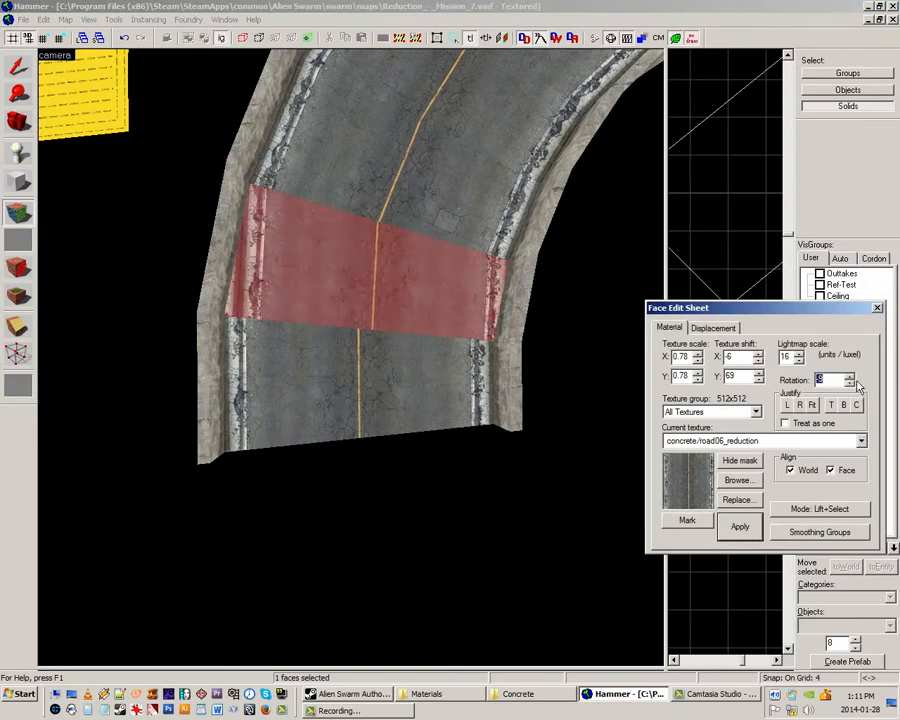
click(852, 377)
click(852, 377)
click(852, 377)
click(852, 377)
click(852, 377)
click(852, 377)
click(852, 377)
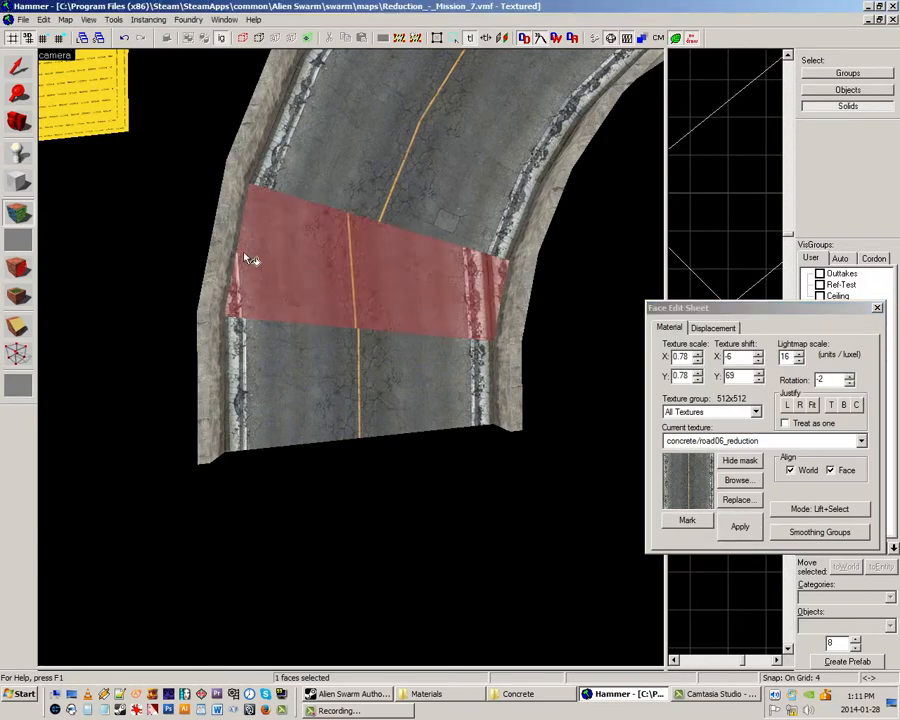
- Realign the second road face's texture with a rotation of -17 and an X shift of -223 to follow the curve
click(851, 384)
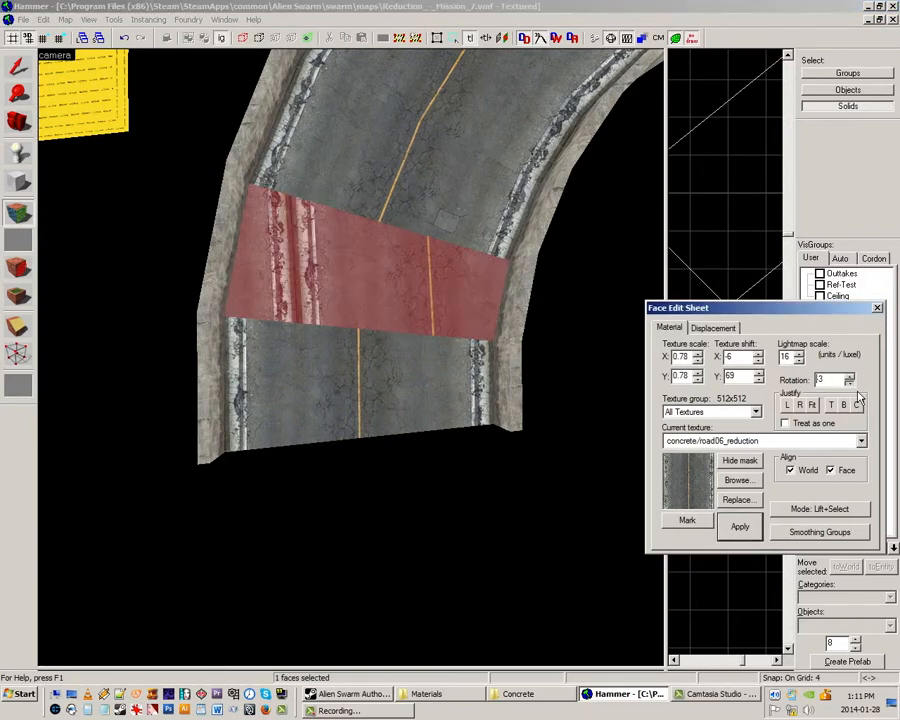
key(Down)
key(Down)
key(Down)
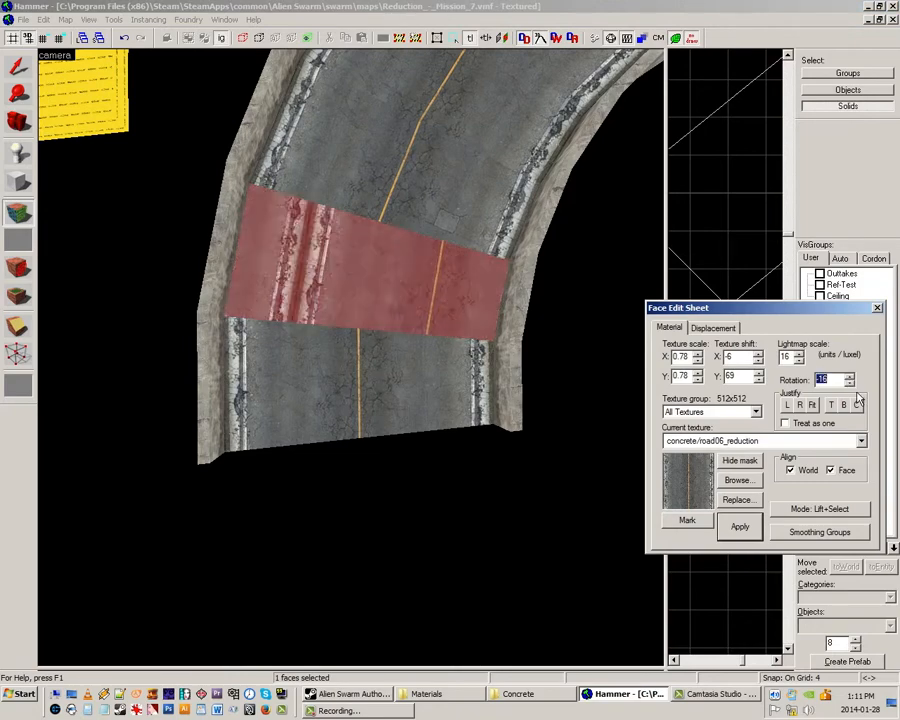
click(791, 409)
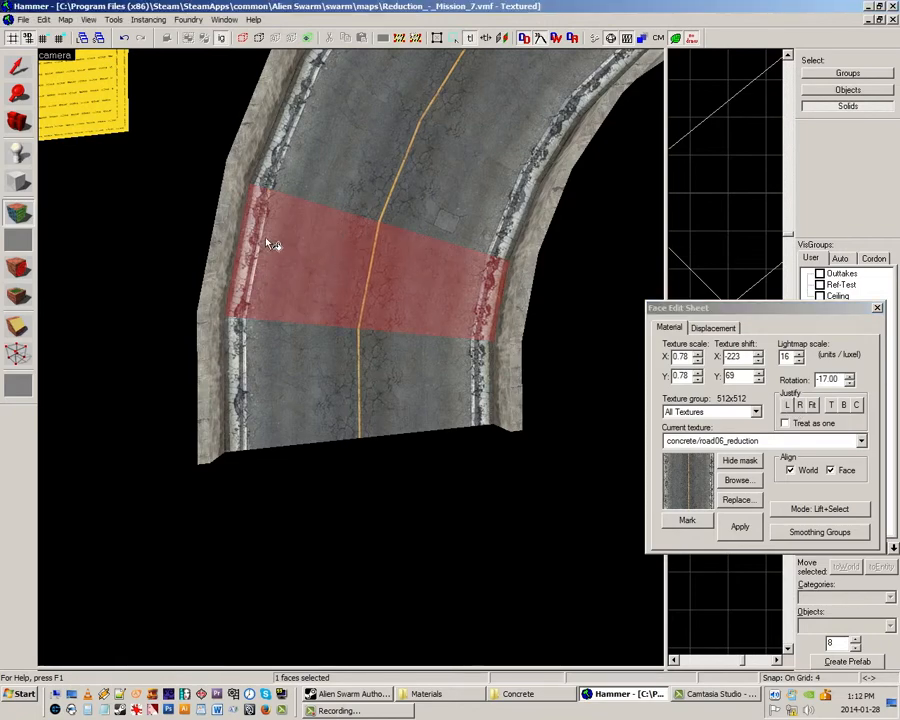
- Compare the barrier and road faces, try small X texture shift nudges on the second road face, and return it to -223
click(235, 227)
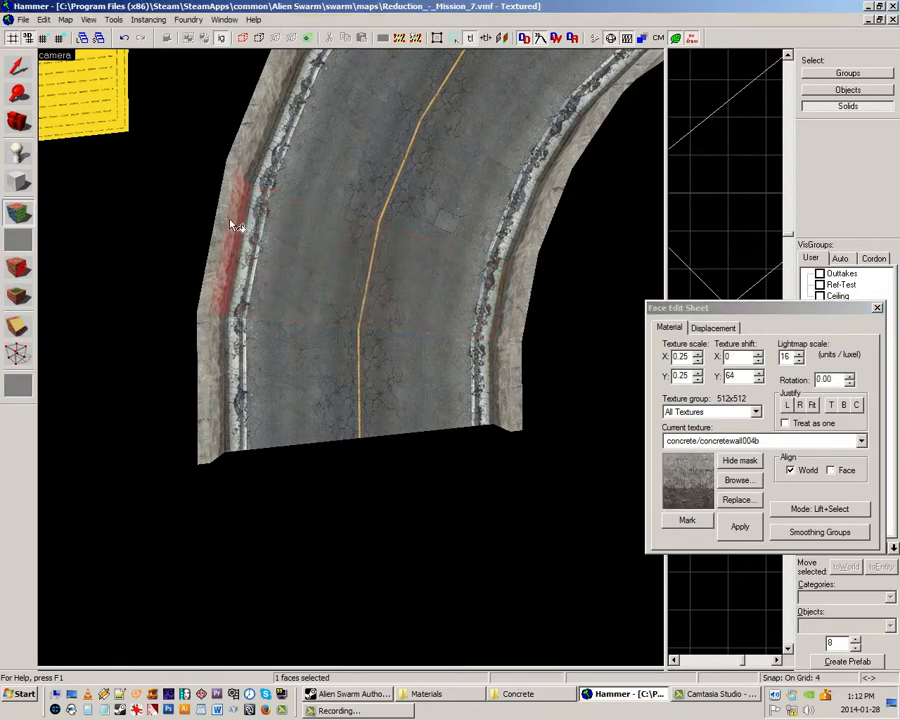
click(266, 244)
click(229, 234)
click(255, 249)
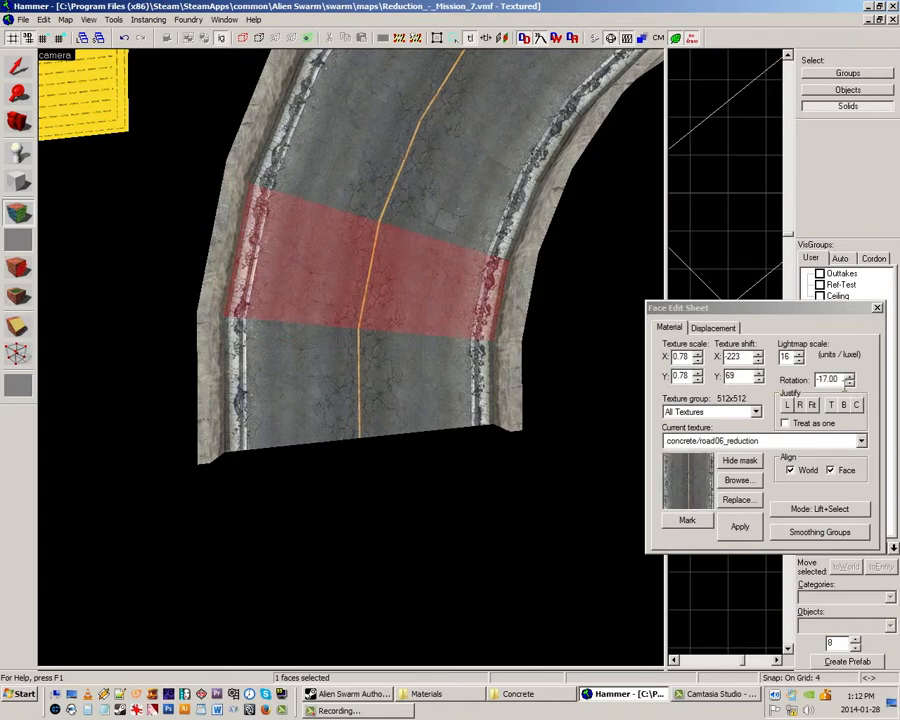
click(760, 362)
click(760, 362)
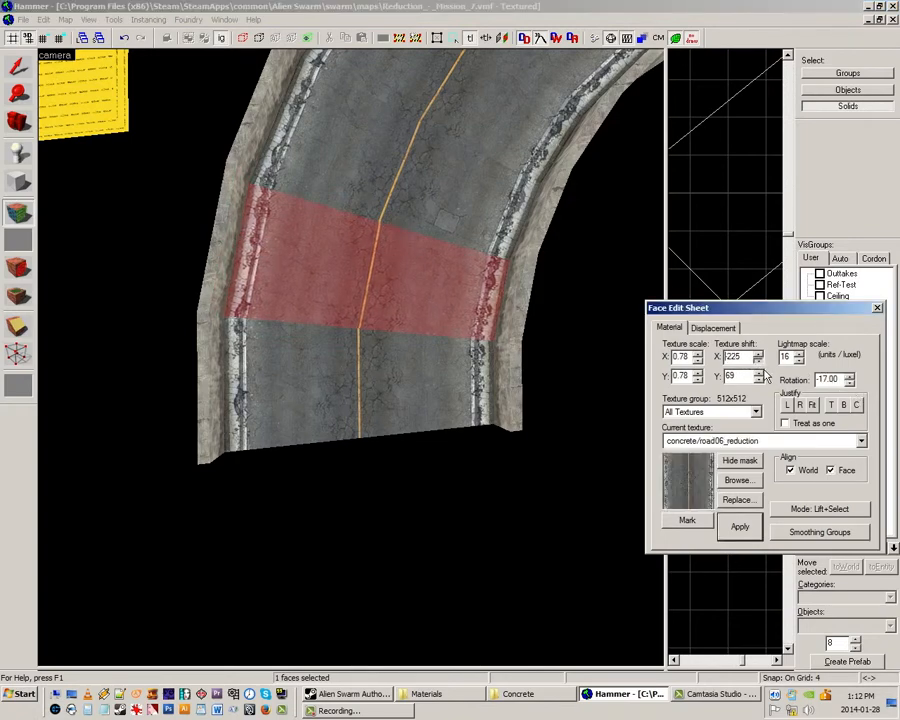
click(760, 362)
click(760, 362)
click(760, 354)
click(760, 354)
click(760, 354)
click(760, 354)
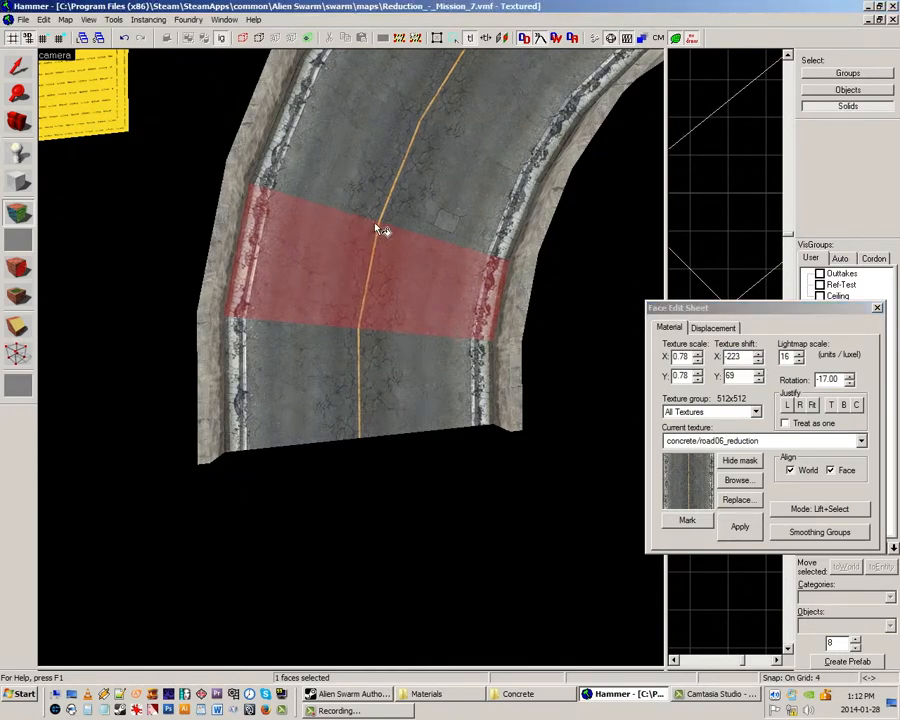
- Examine how the centre line and kerb markings meet at the second road face's seams along the curve
key(z)
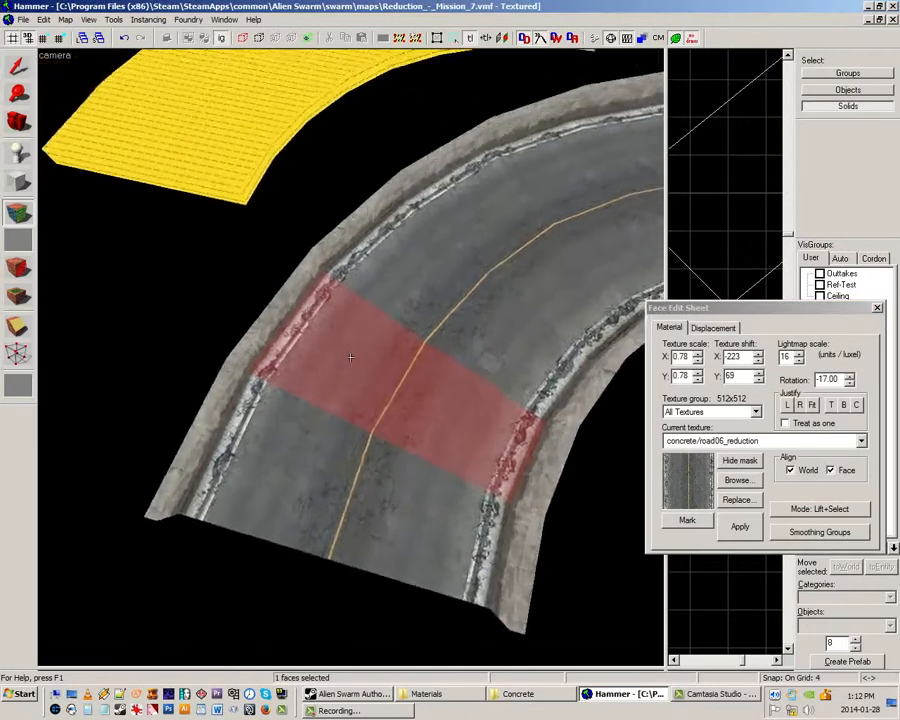
key(w)
key(z)
key(z)
key(w)
key(z)
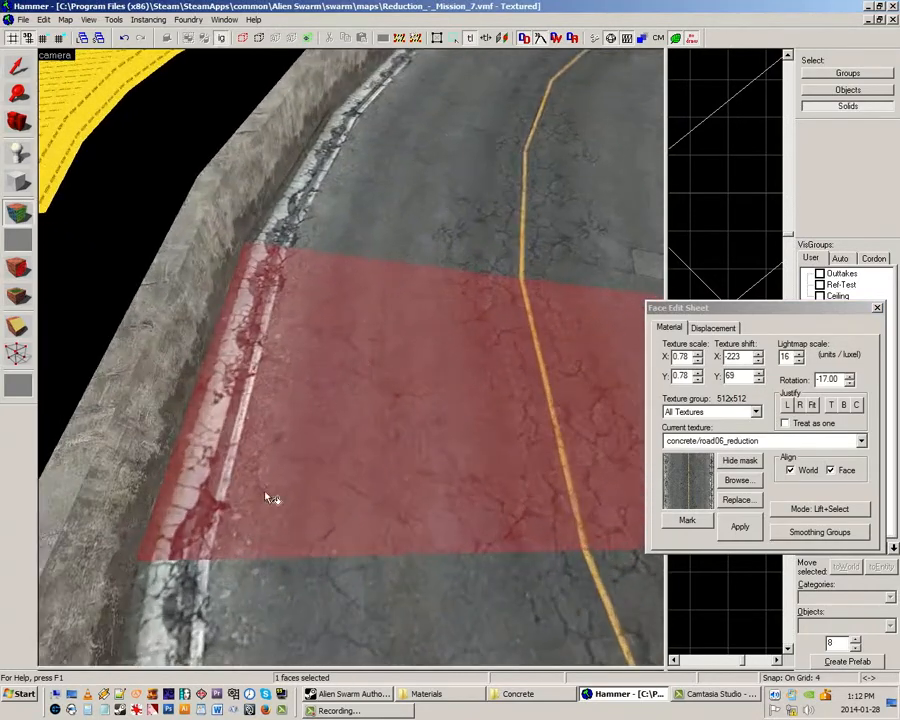
key(z)
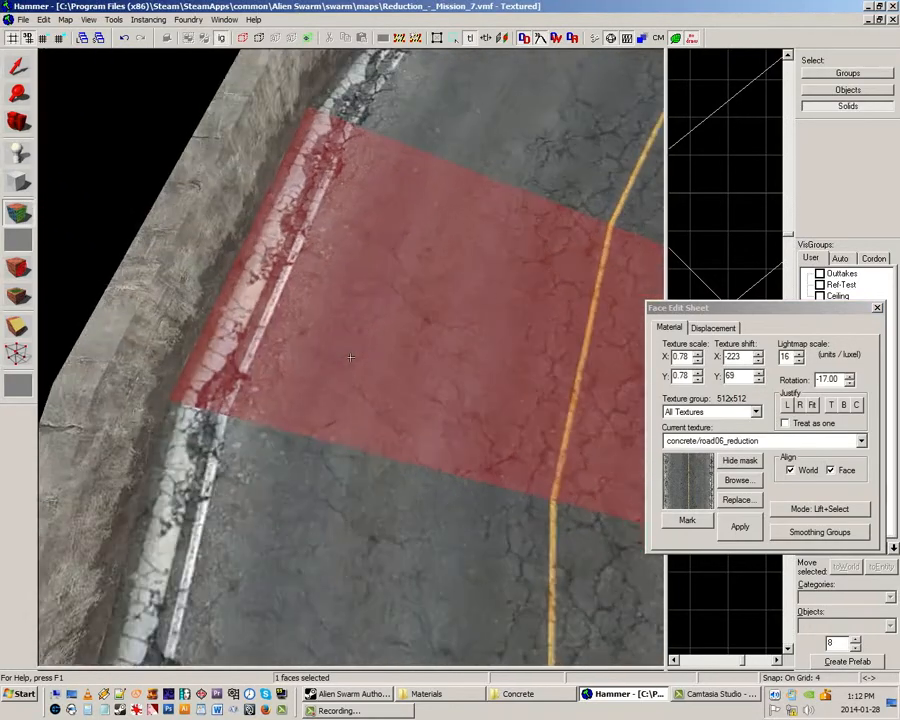
key(s)
key(z)
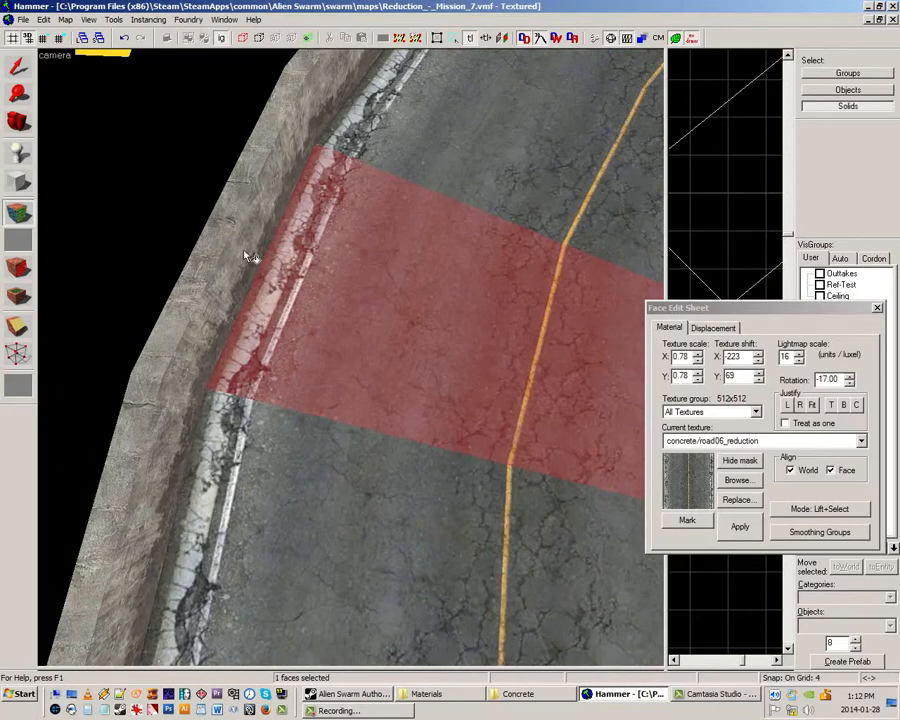
key(z)
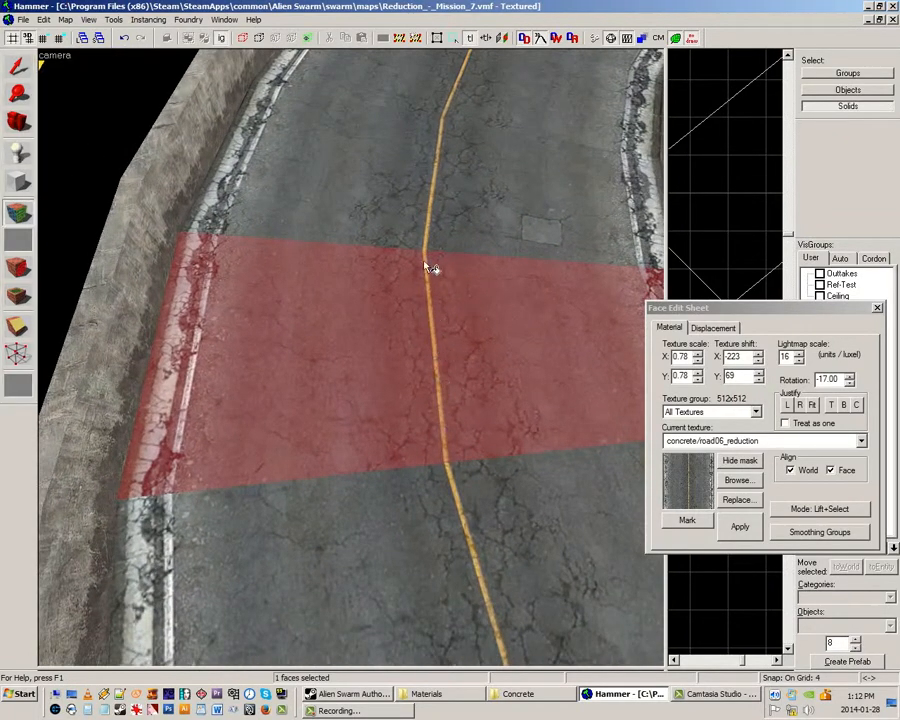
key(z)
key(s)
key(w)
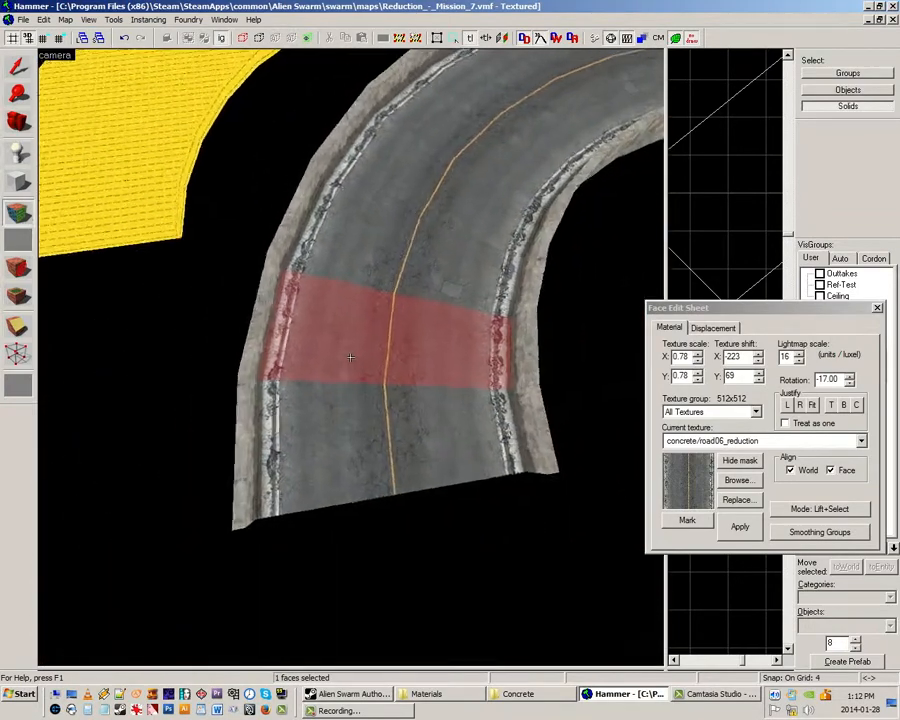
key(z)
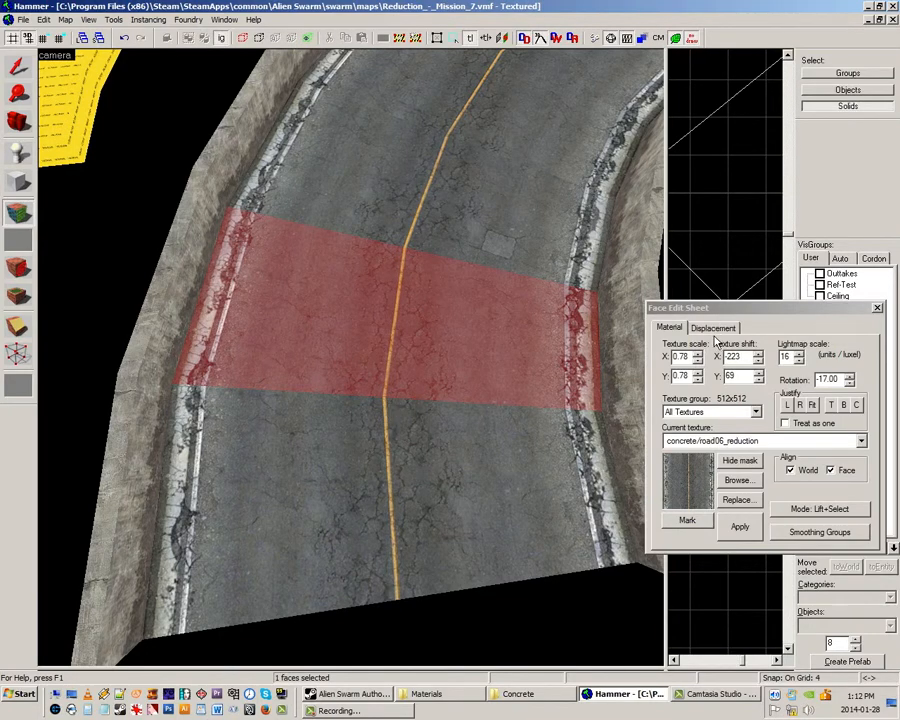
click(877, 308)
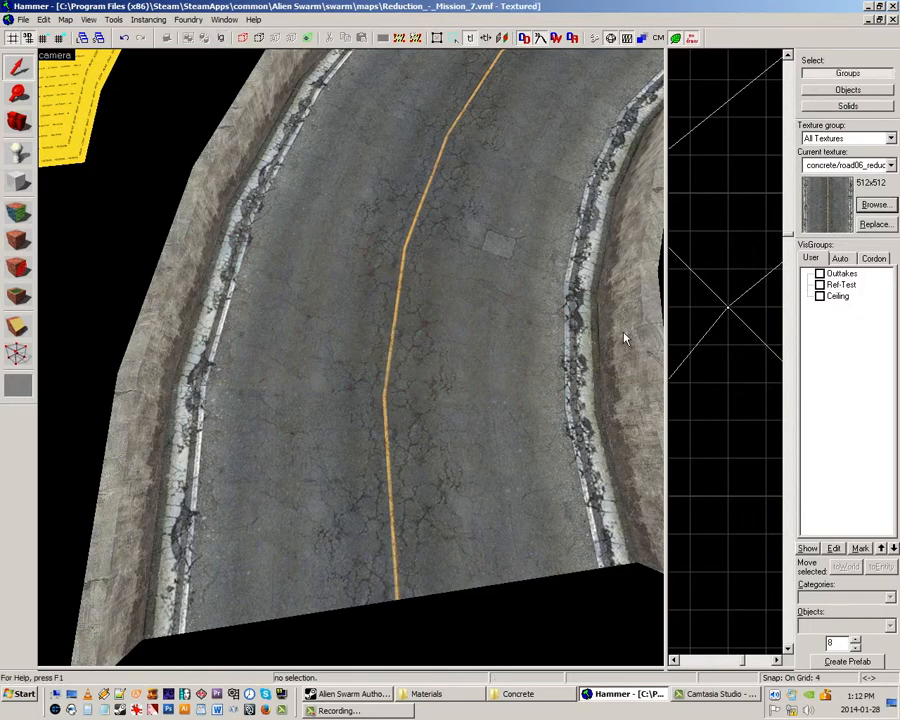
click(511, 347)
ctrl+click(168, 364)
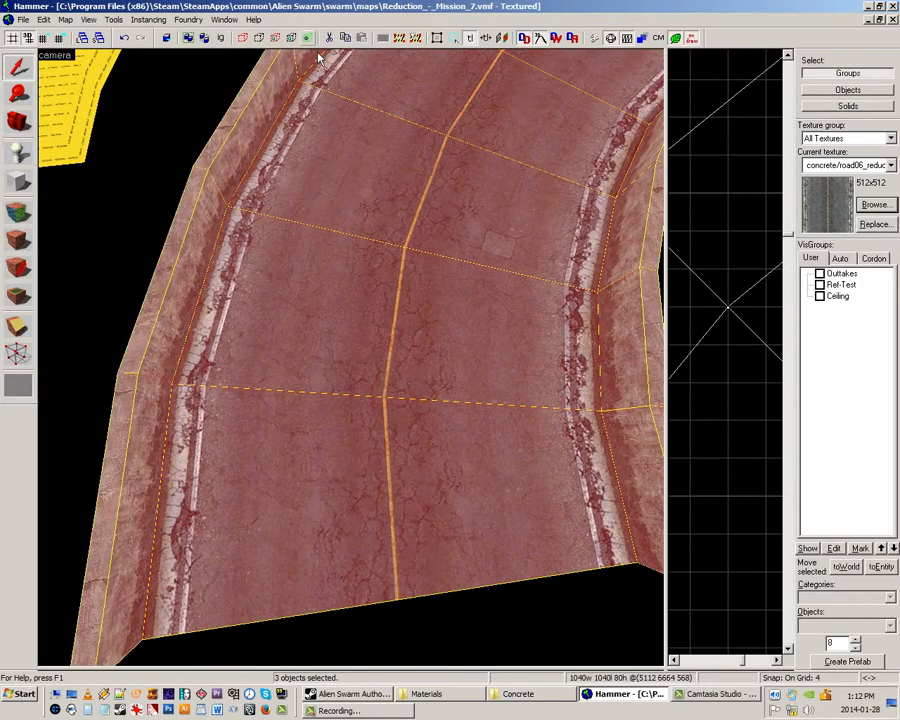
key(Escape)
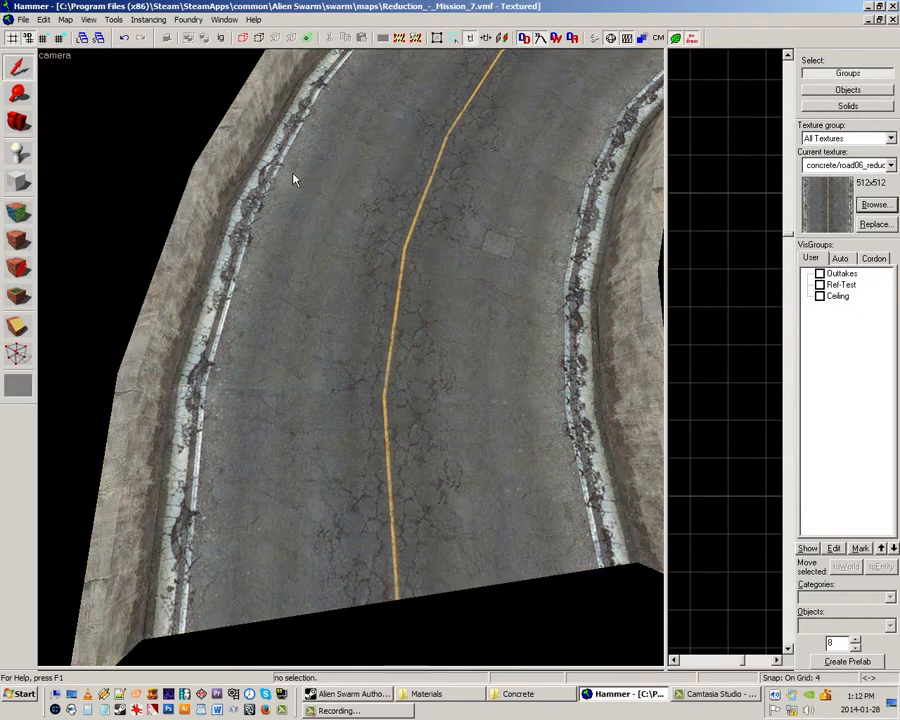
- Select the road's end face for texturing and choose concrete/road06a_reduction as the current texture
click(22, 215)
click(400, 488)
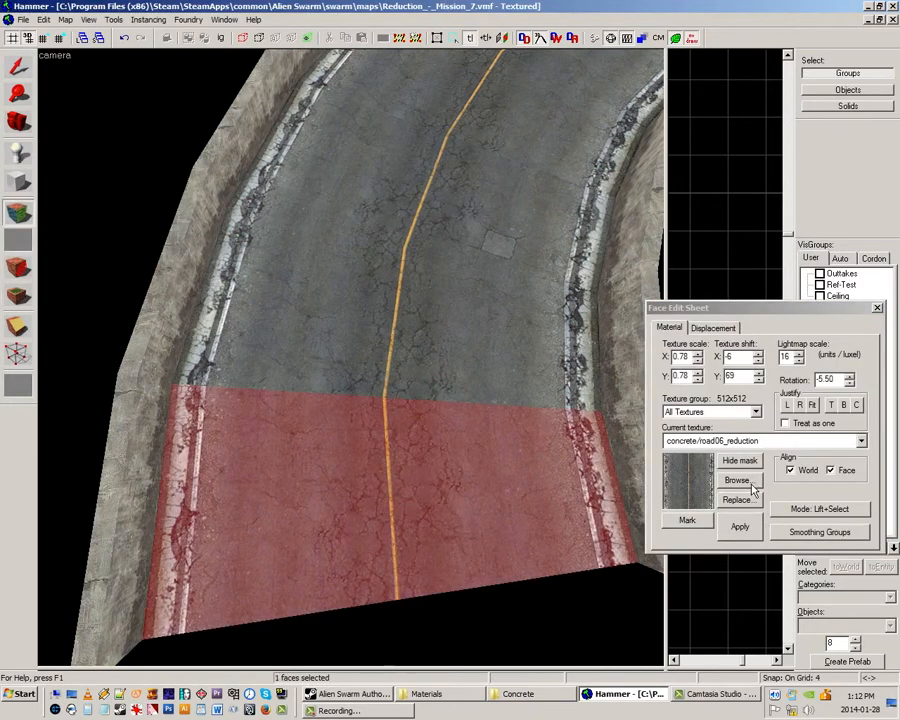
click(738, 481)
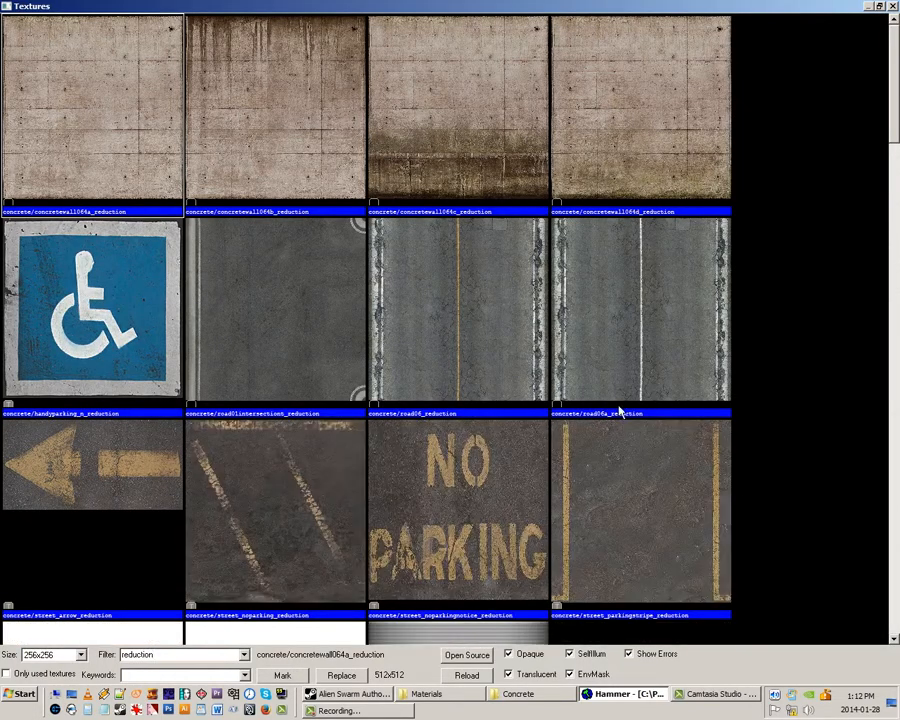
double_click(618, 395)
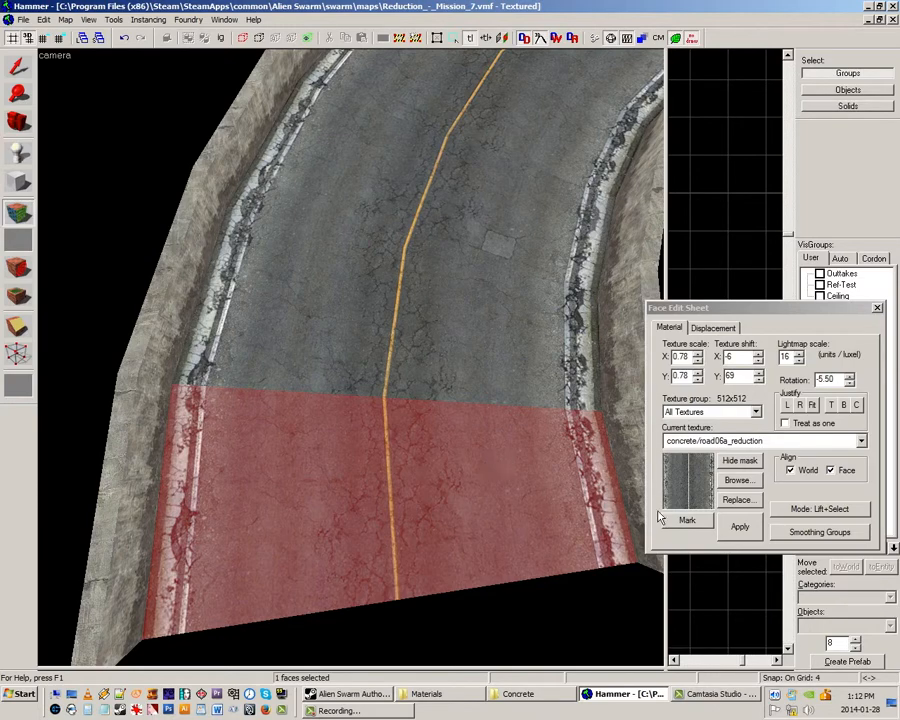
click(737, 500)
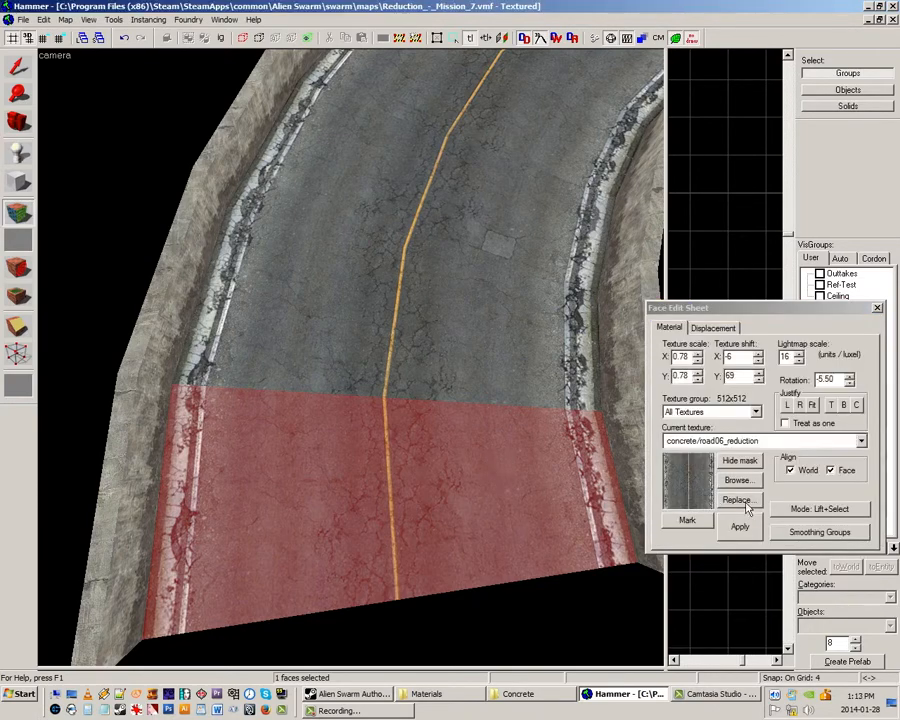
- Replace every exact match of concrete/road06_reduction in the map with concrete/road06a_reduction and finish face editing
click(744, 505)
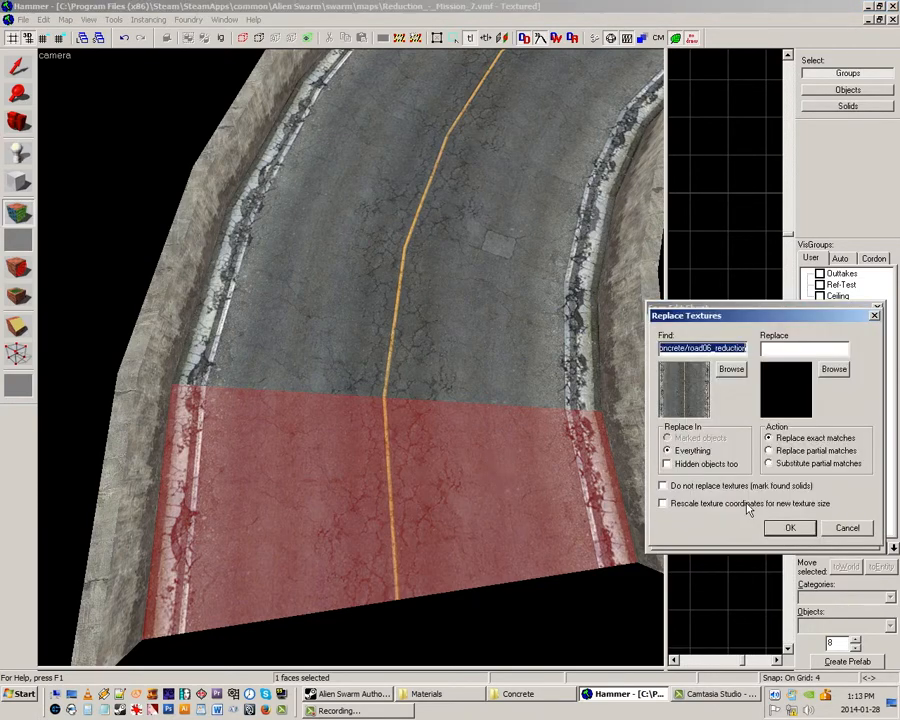
click(834, 369)
double_click(479, 255)
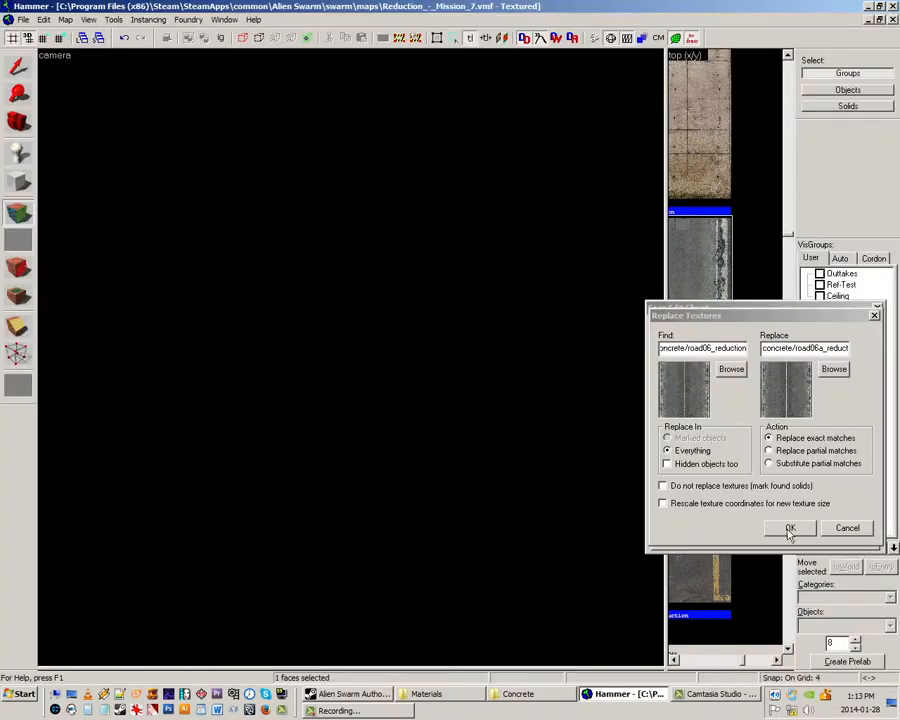
click(790, 527)
click(505, 396)
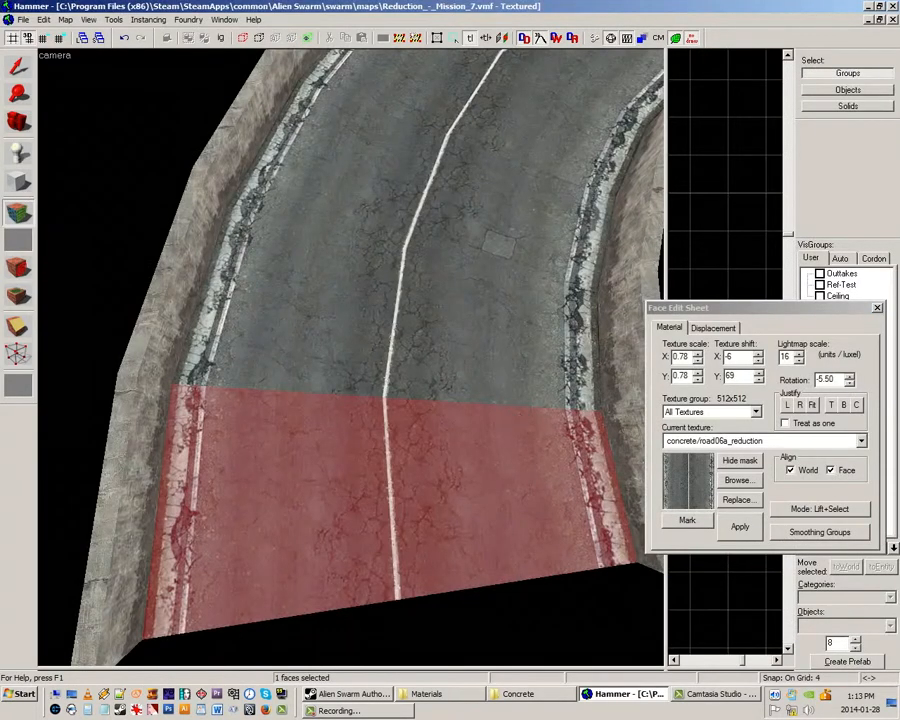
click(876, 308)
- Look over the curved road up close and from a distance, and unhide the map's hidden objects
scroll(425, 360, down, 10)
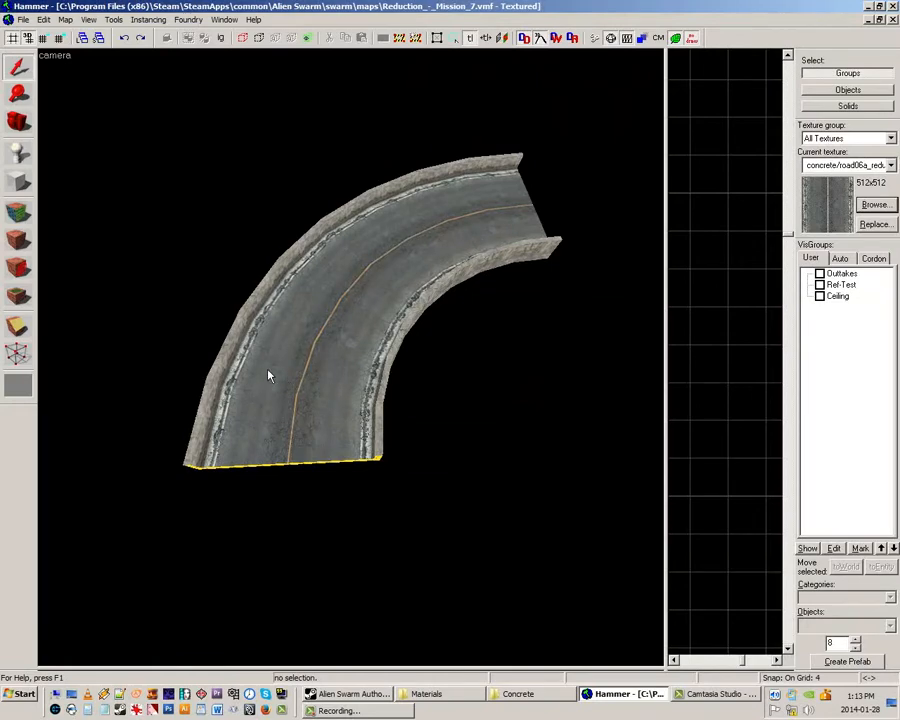
key(z)
key(w)
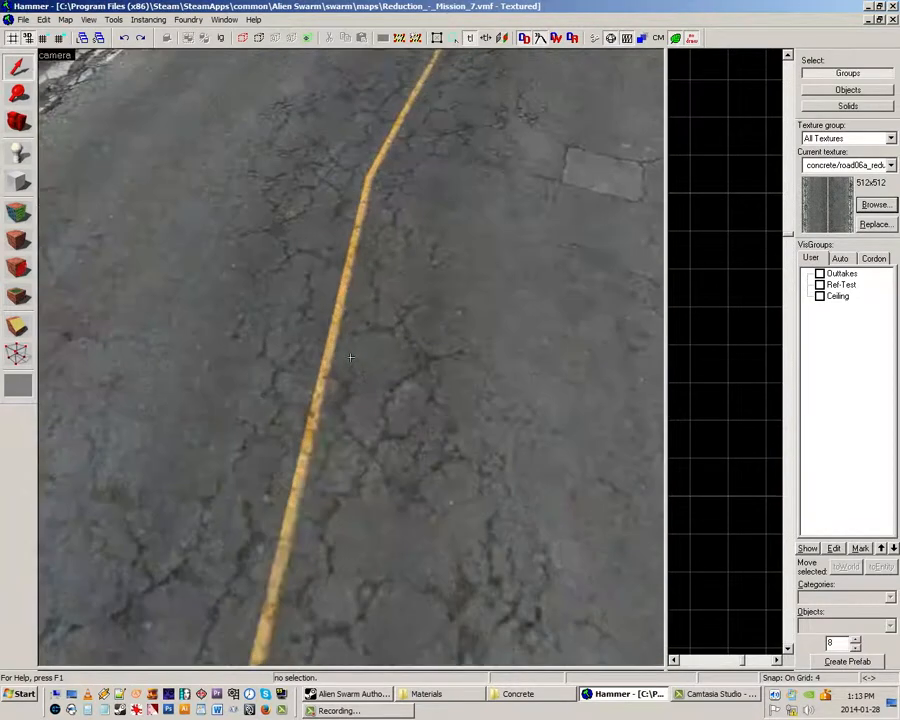
key(z)
key(s)
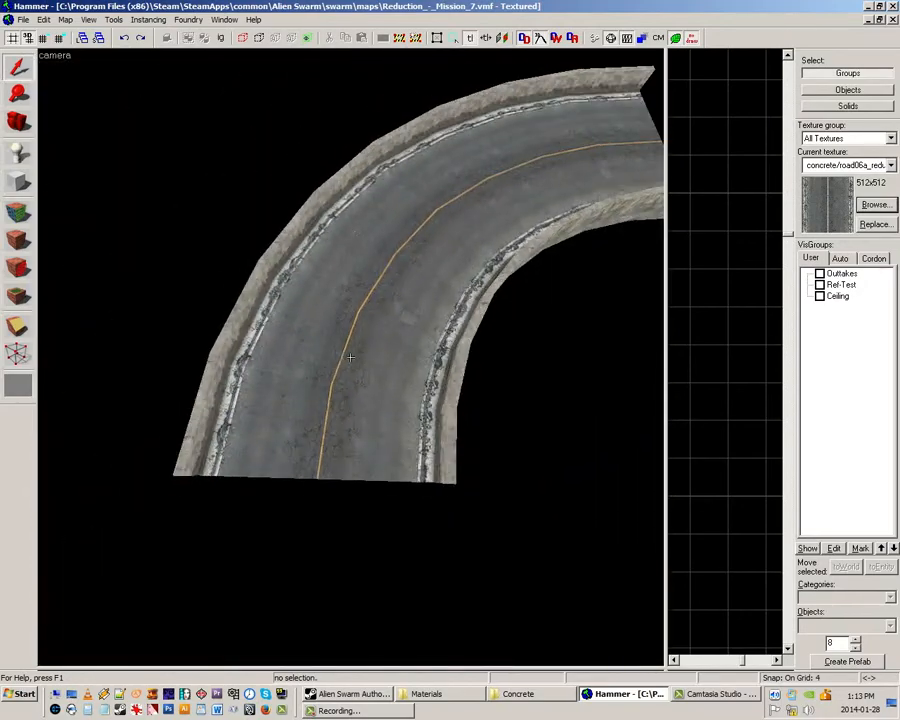
key(z)
key(z)
key(d)
key(z)
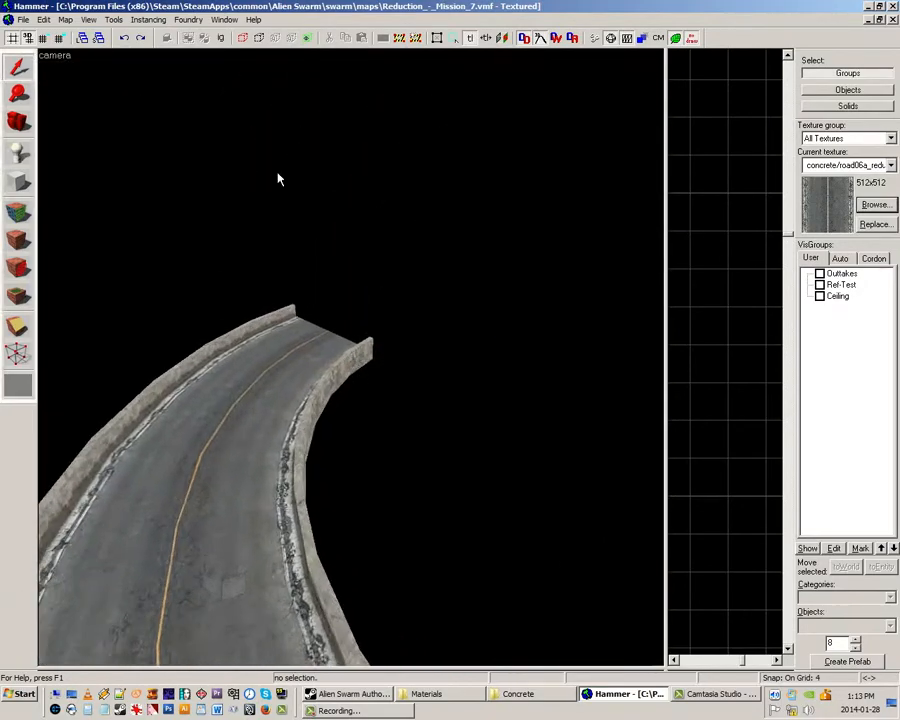
click(308, 40)
- Examine the curved, sloped road pieces, following the barriers, kerb markings and centre line along the bend
key(z)
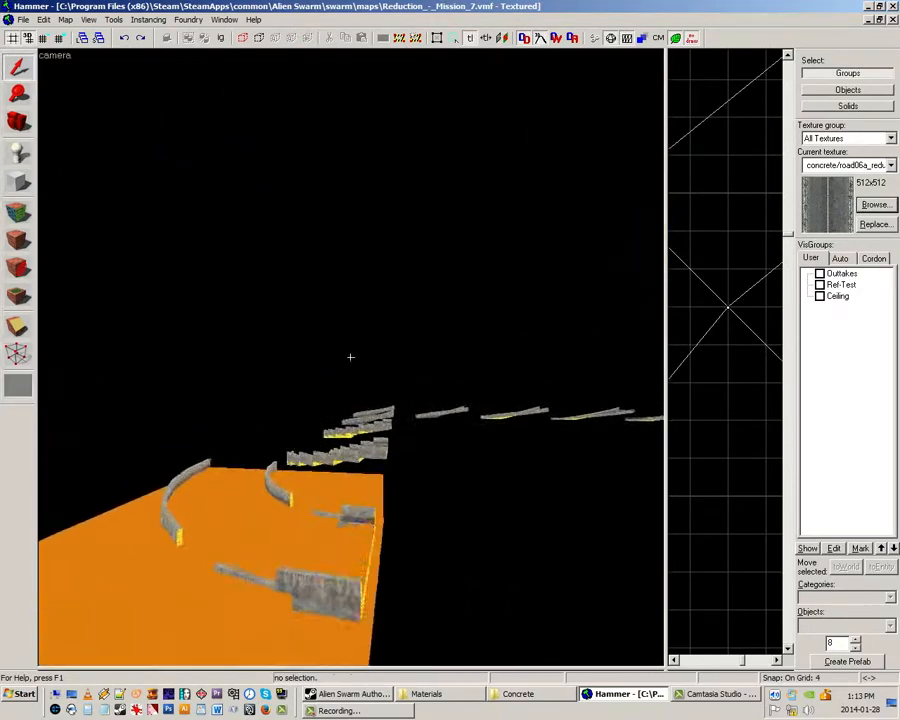
key(w)
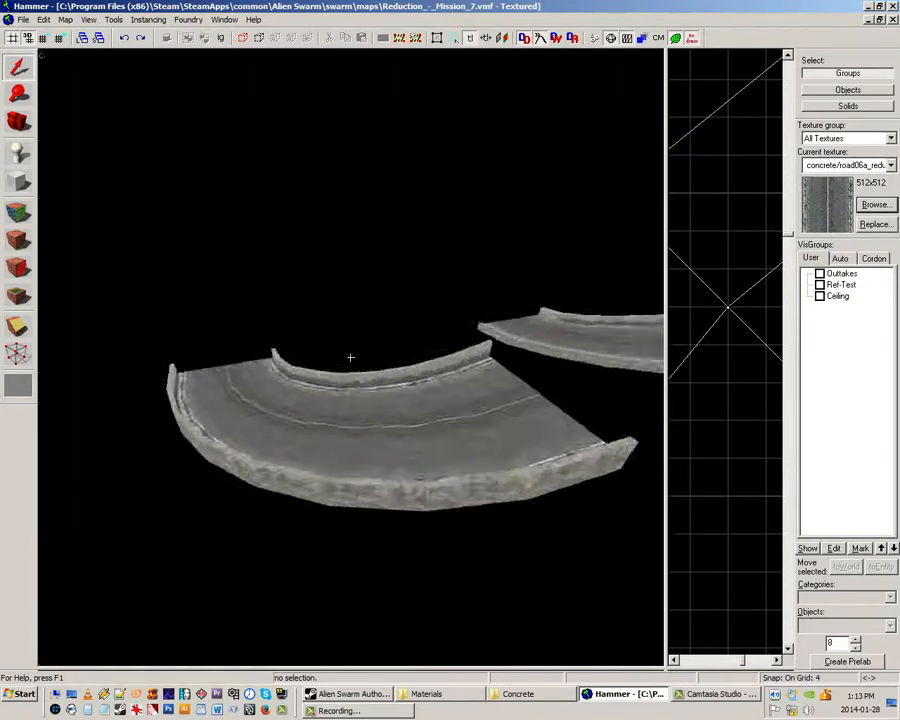
key(w)
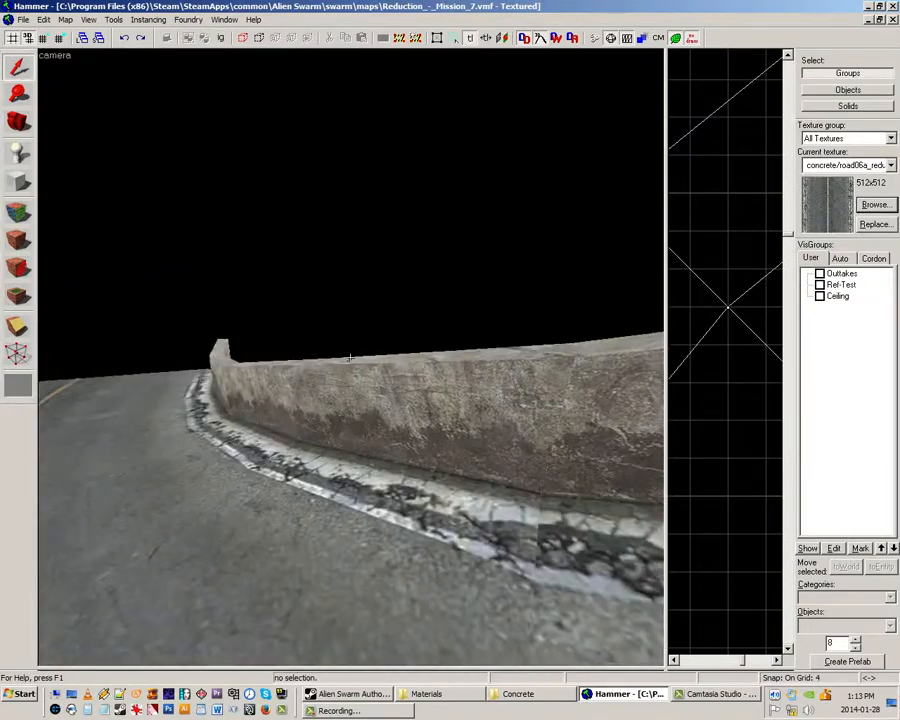
key(w)
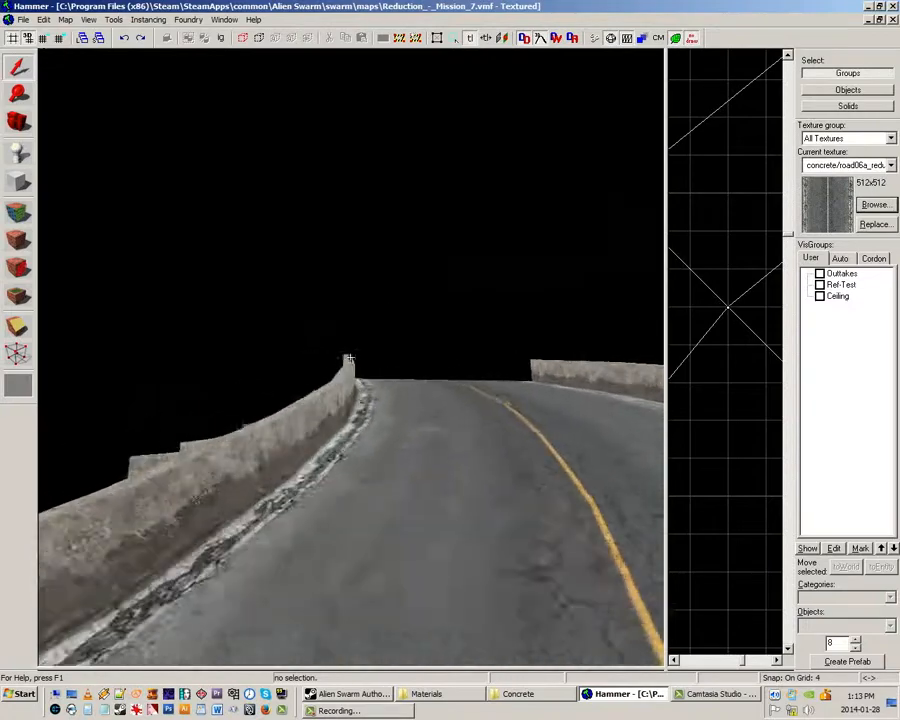
key(s)
key(s)
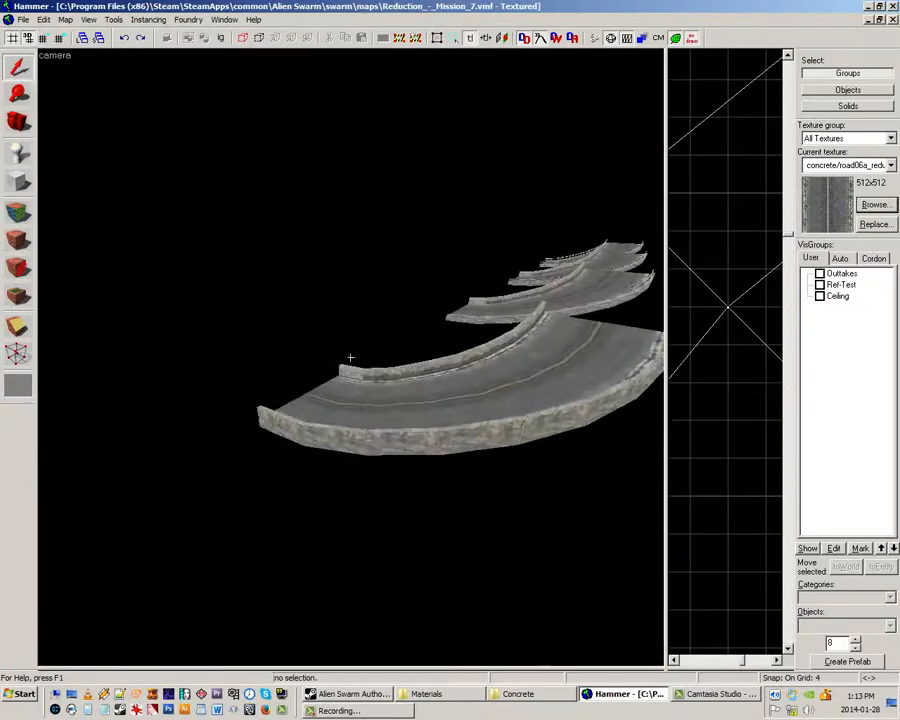
key(w)
key(s)
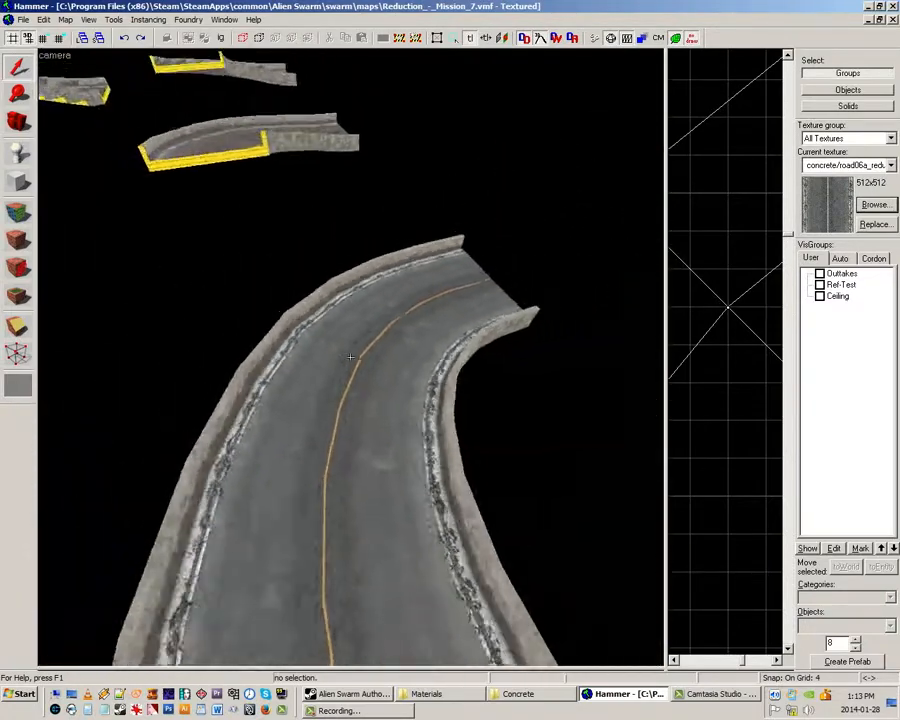
key(w)
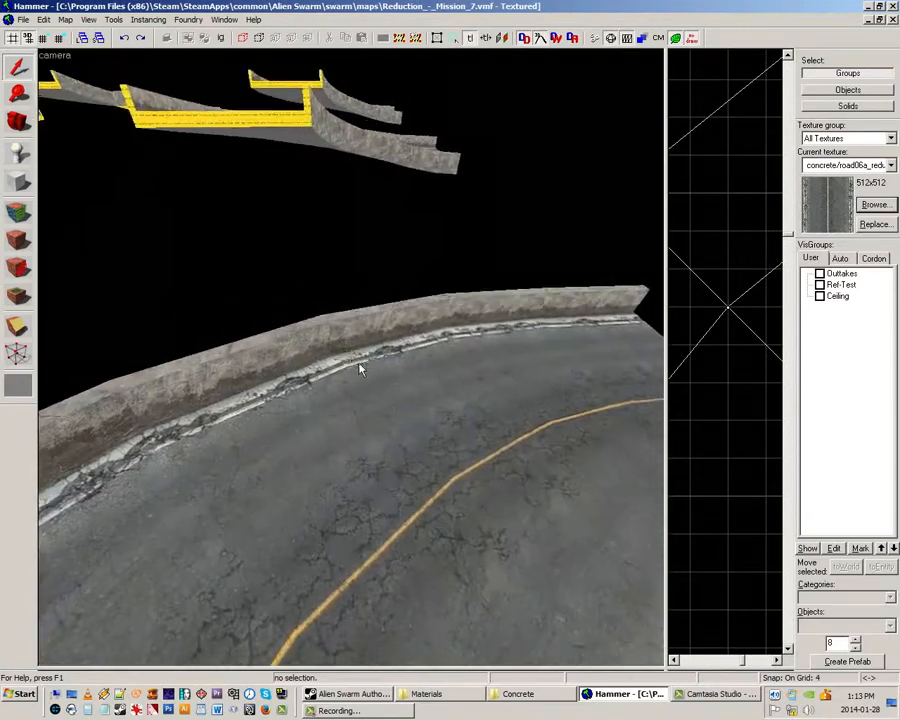
click(350, 357)
key(w)
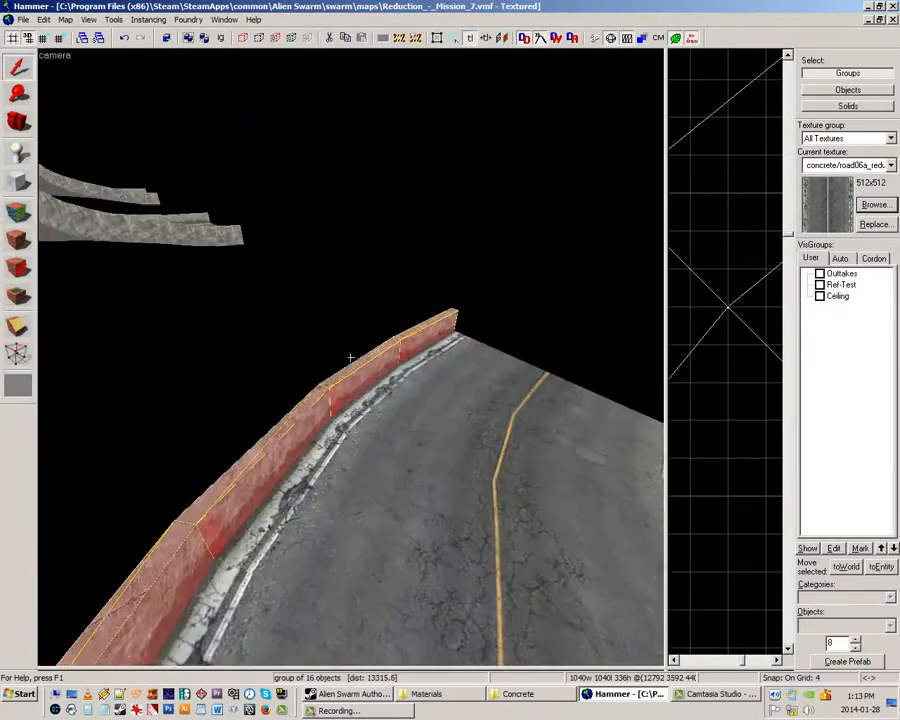
key(s)
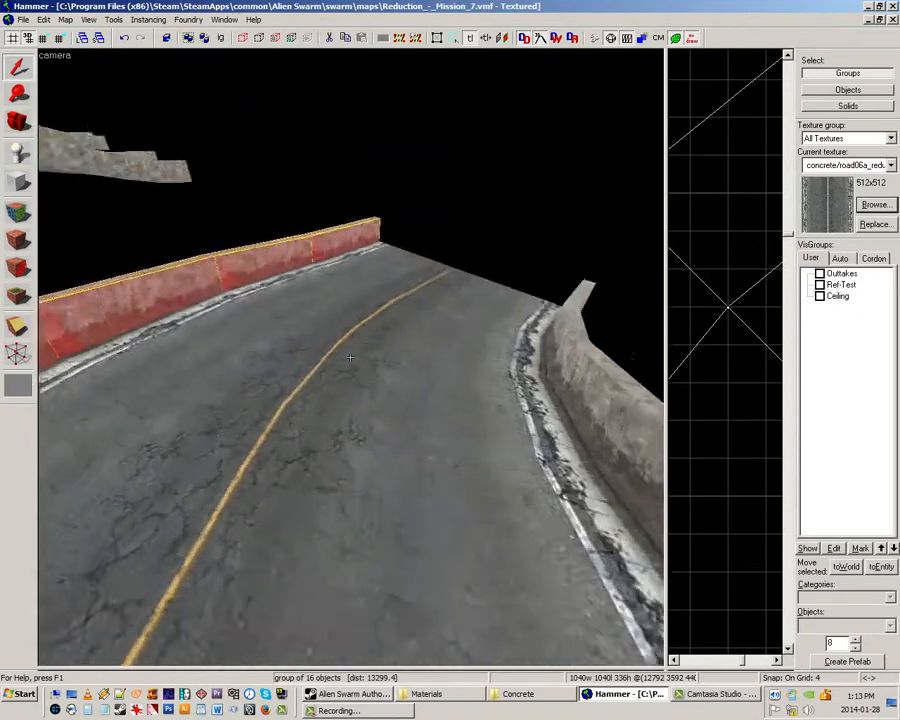
- Place an asw_spawner entity on the road surface beside the curve's outer barrier
key(w)
key(z)
key(z)
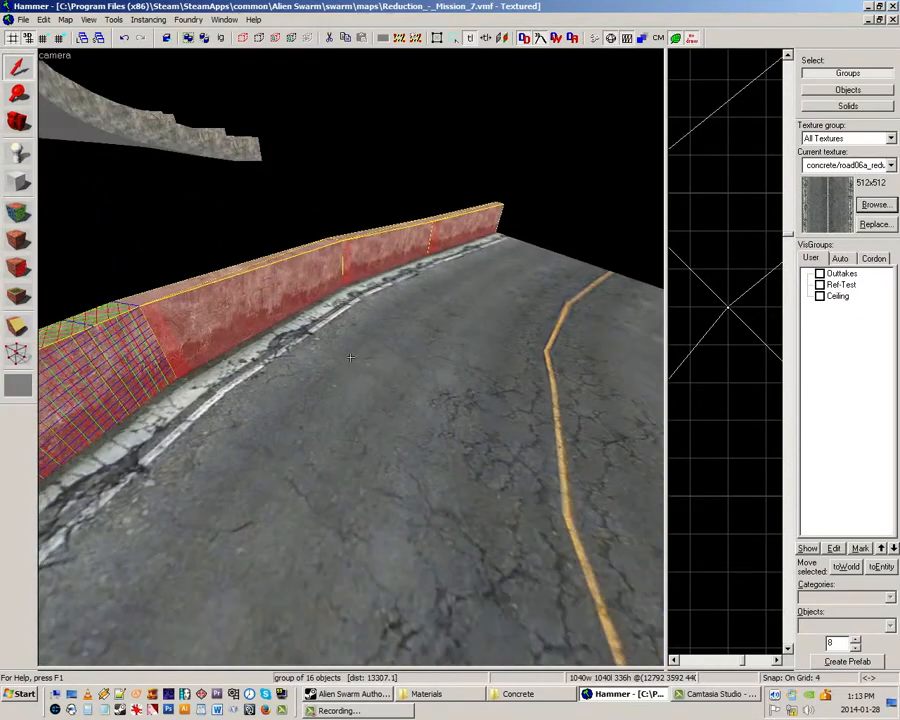
key(z)
click(22, 157)
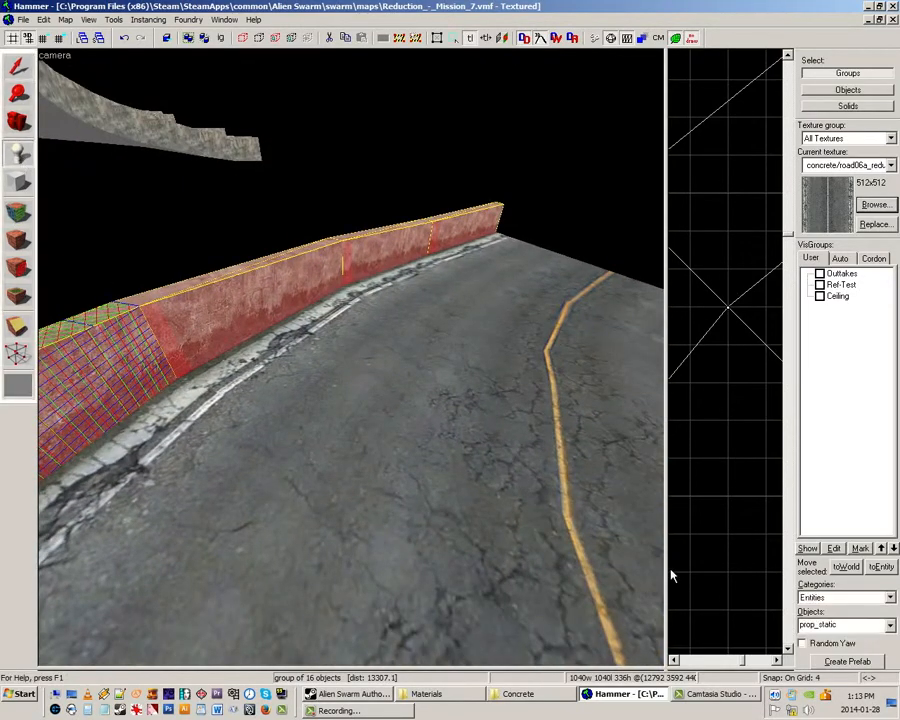
click(835, 625)
text(asw_spaw)
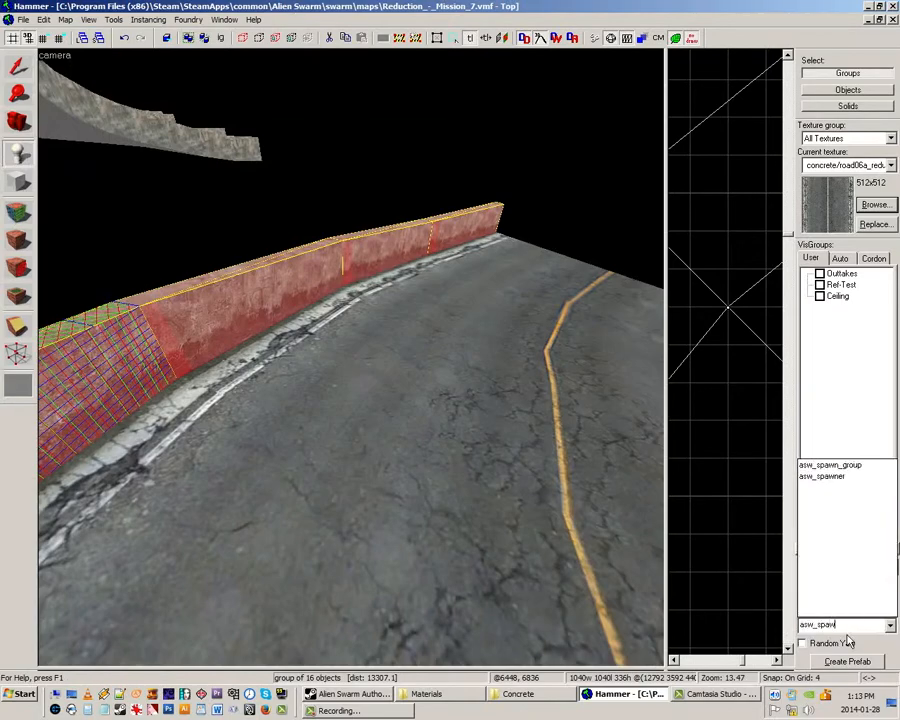
click(836, 477)
click(195, 577)
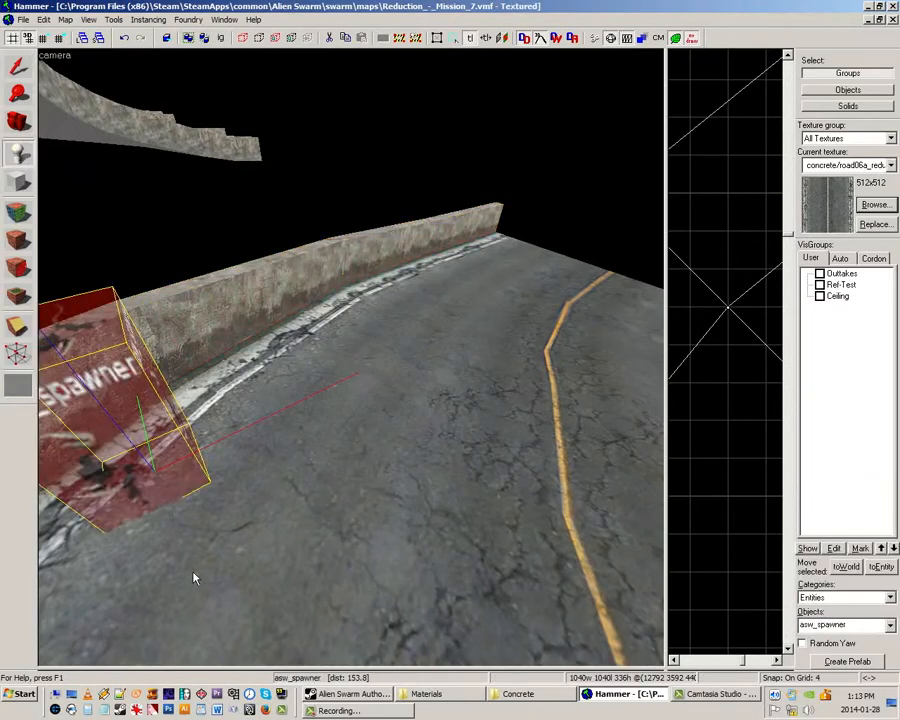
- Rotate the asw_spawner to a yaw of 315 in the top view and move it diagonally up against the barrier
key(z)
key(s)
key(z)
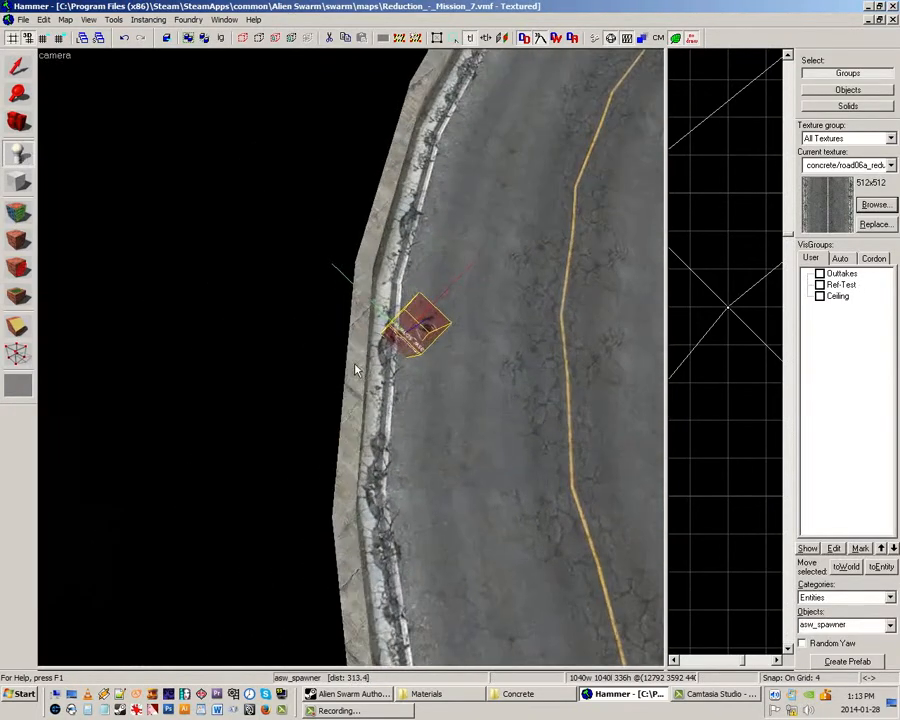
click(27, 72)
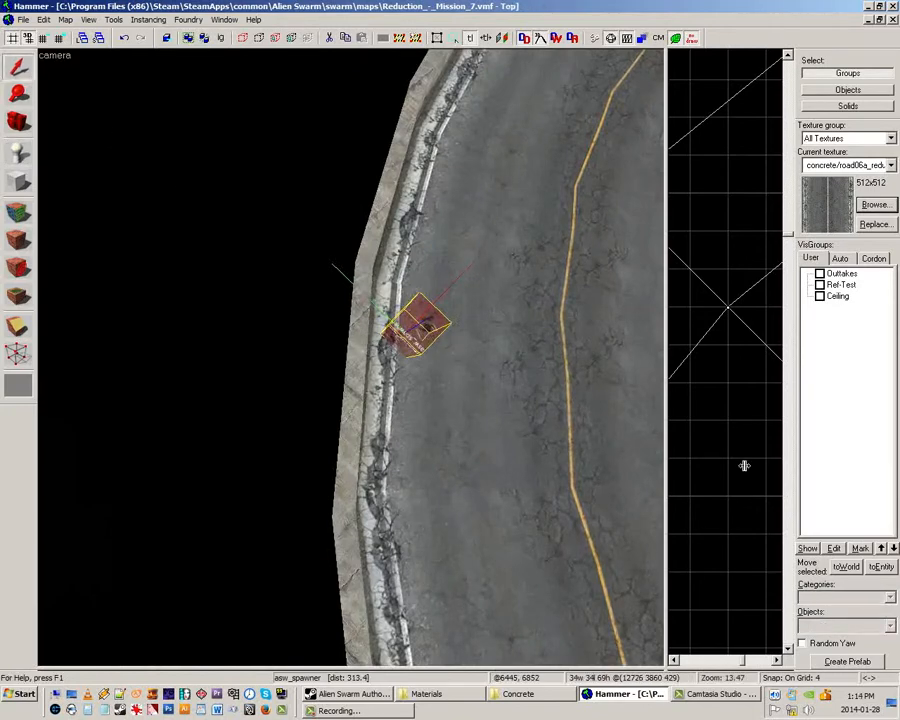
drag(667, 479, 318, 480)
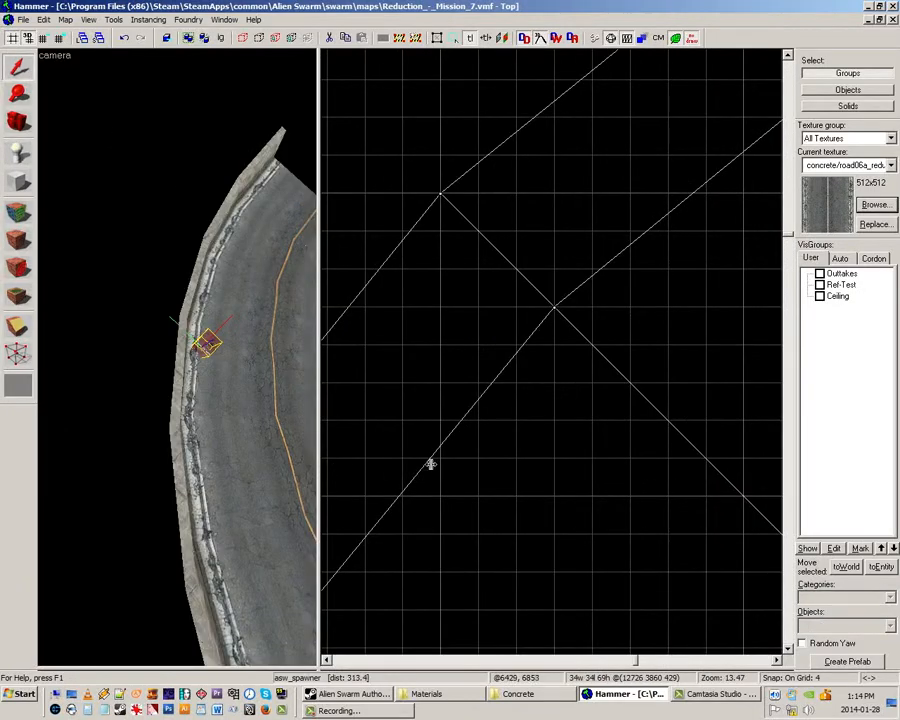
key(ctrl+e)
scroll(527, 409, down, 4)
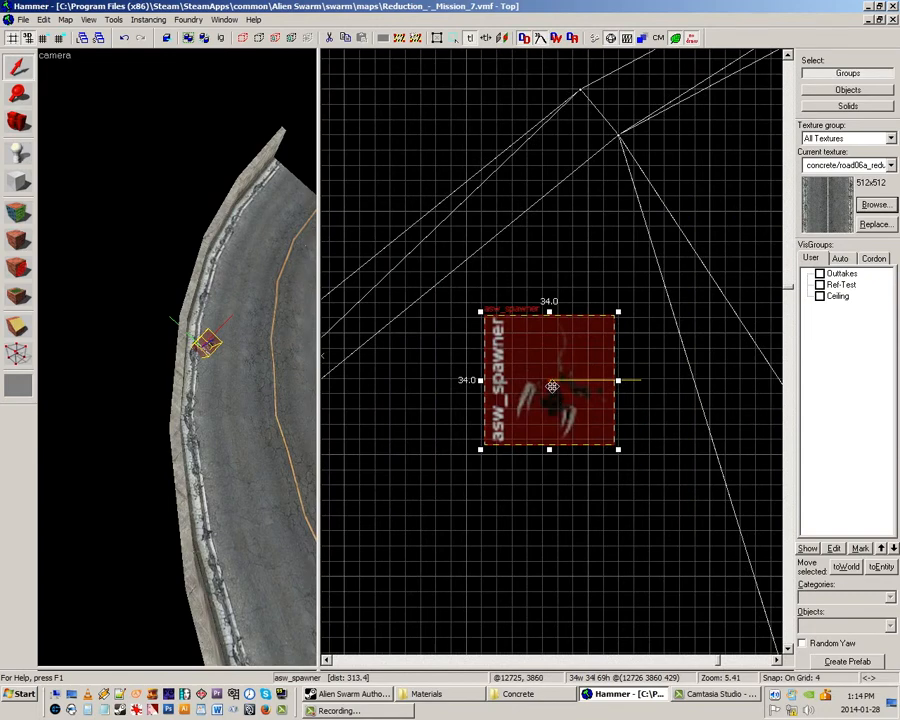
drag(617, 449, 570, 492)
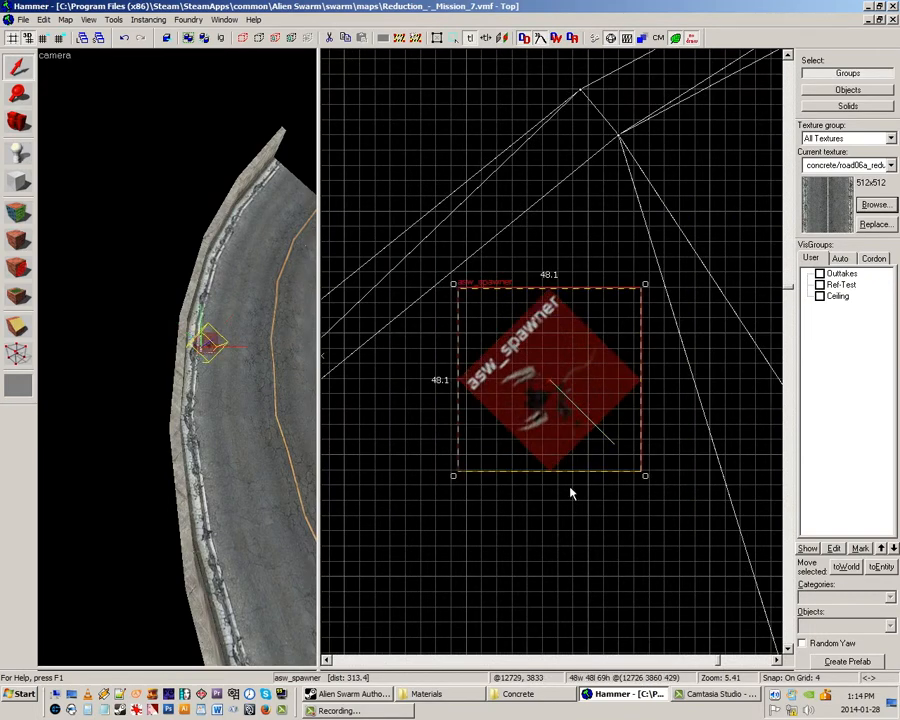
drag(574, 444, 528, 403)
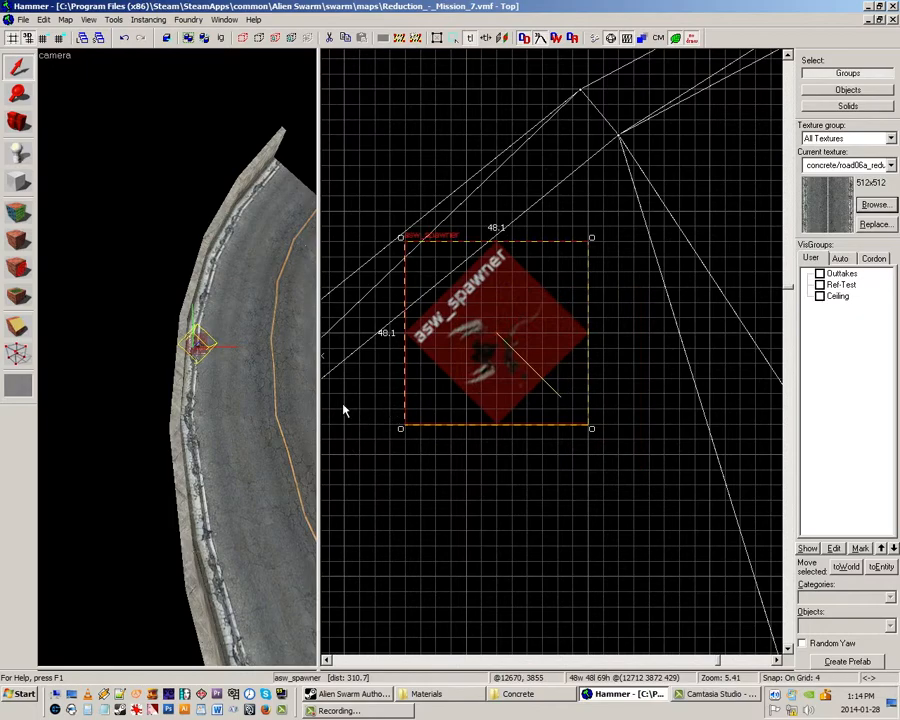
- Raise the asw_spawner 4 units off the sloped road and shift it 4 units diagonally away from the barrier
drag(331, 417, 601, 431)
key(z)
key(w)
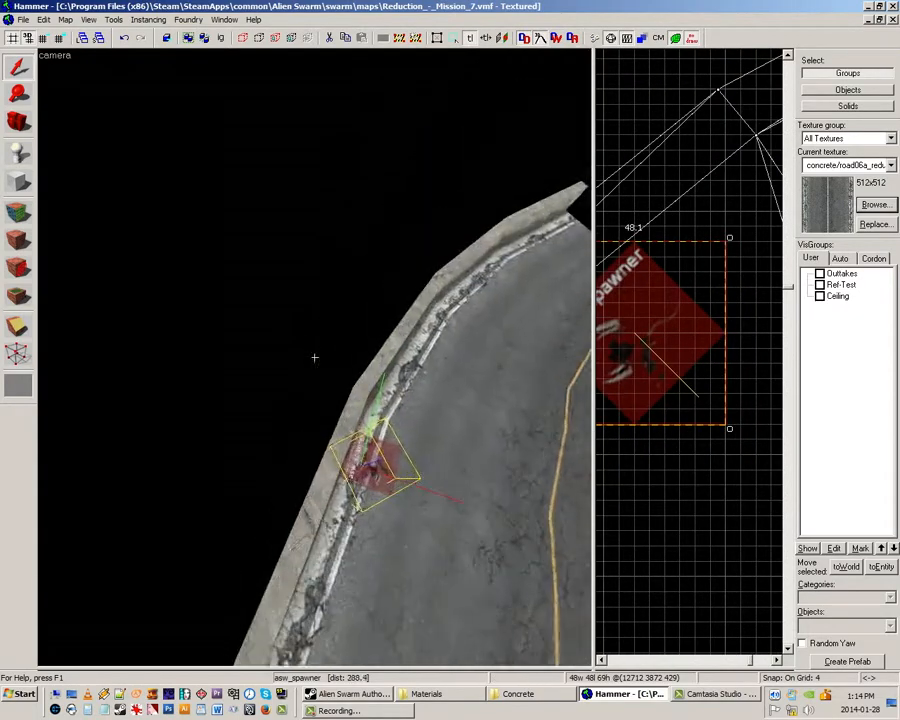
key(s)
key(a)
key(w)
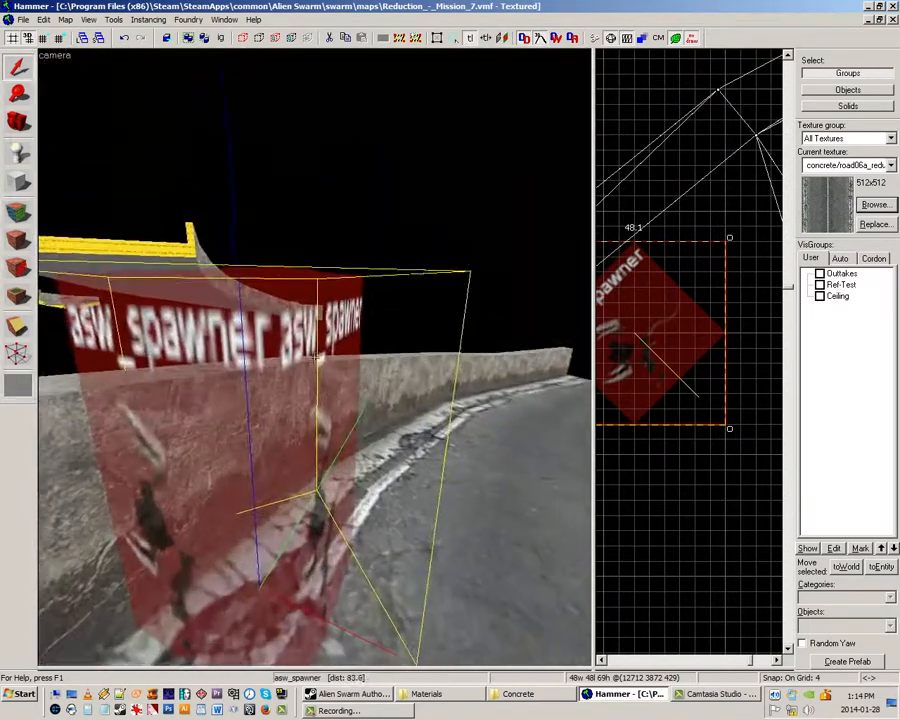
key(s)
key(z)
key(Up)
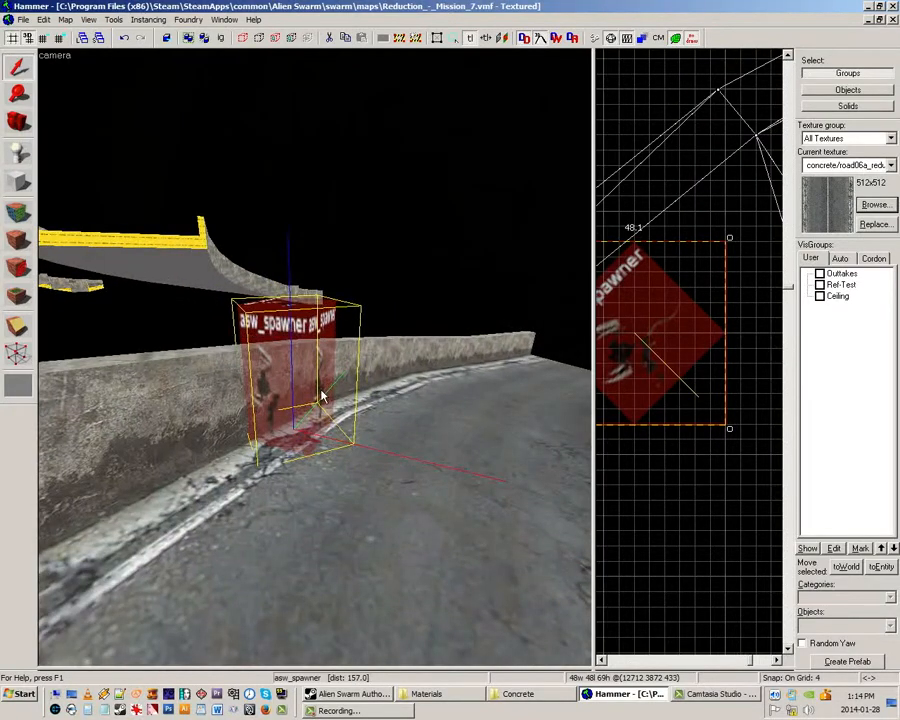
key(z)
key(w)
key(z)
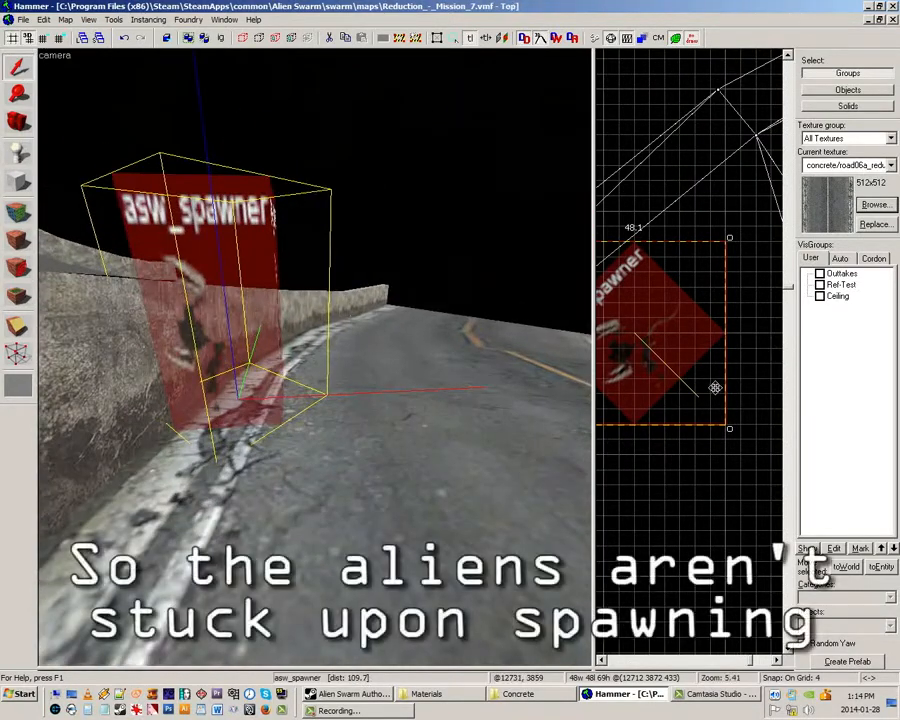
- Open the asw_spawner's object properties and set Start Burrowed to Yes
key(alt+Return)
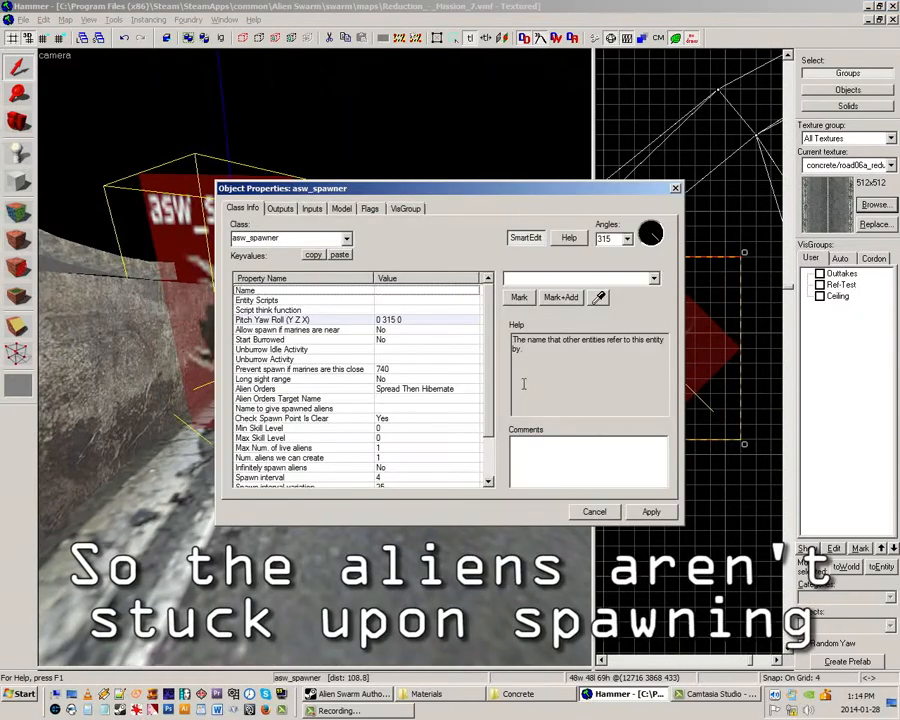
scroll(400, 380, down, 1)
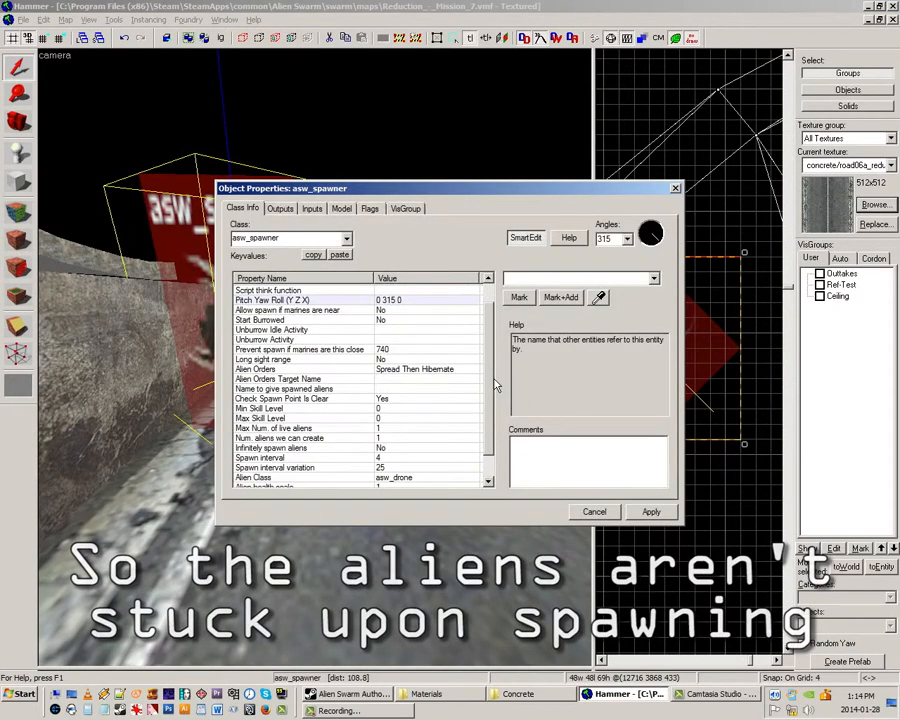
click(291, 321)
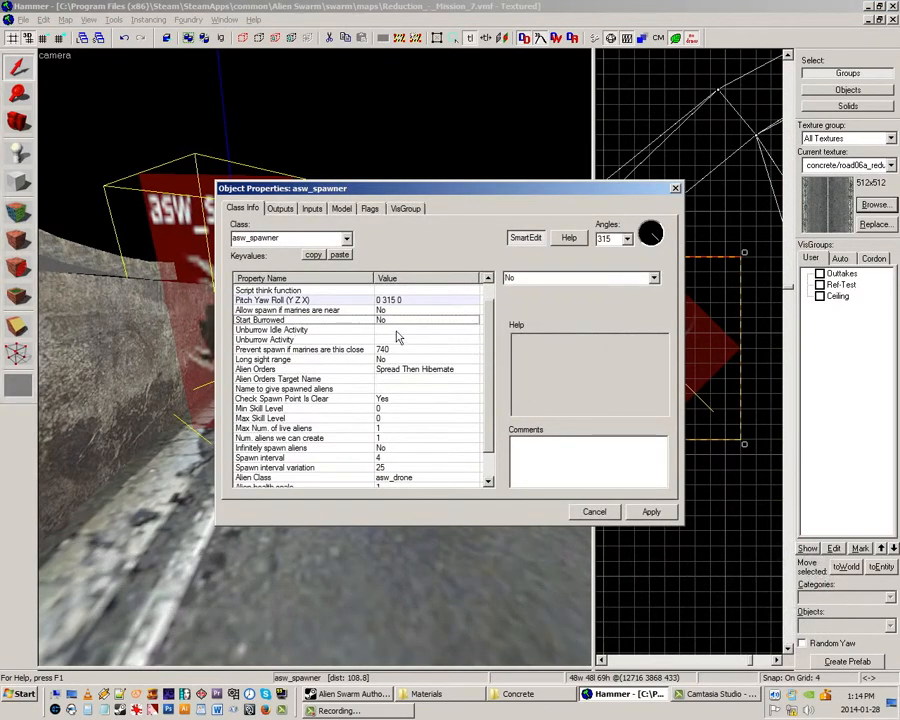
click(654, 279)
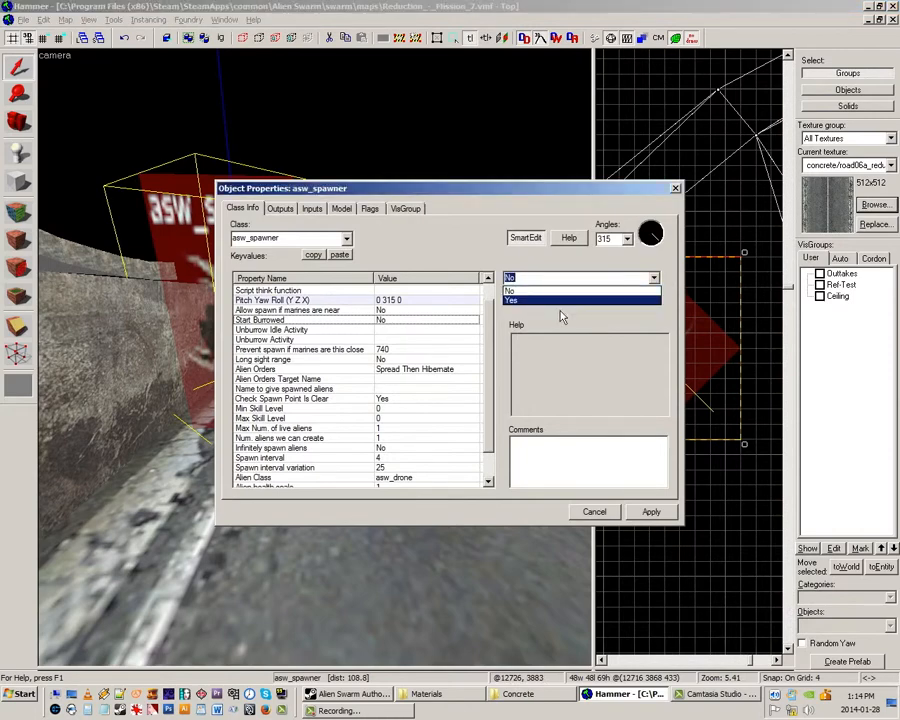
click(562, 300)
- Look up the asw_drone's rail-climbing unburrow activities on the Swarm Animations wiki page in Firefox, then return to Hammer
click(405, 330)
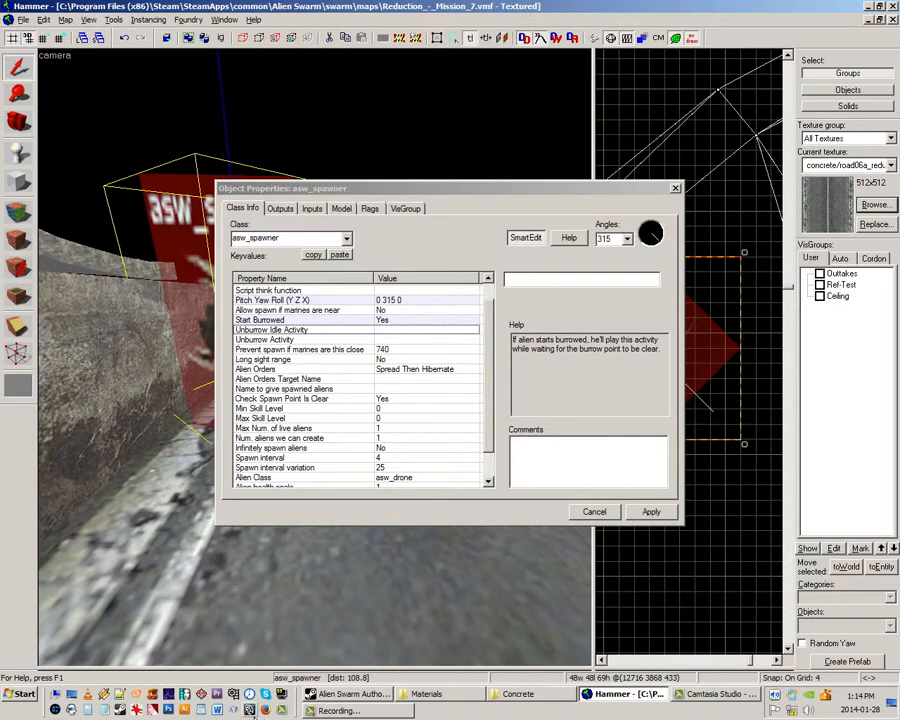
click(265, 710)
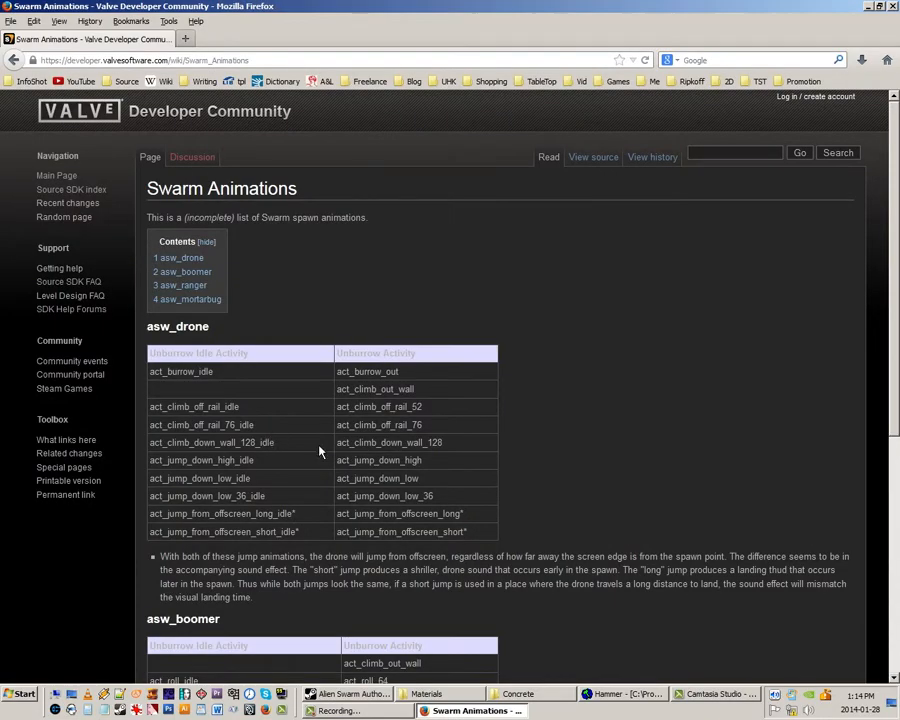
scroll(319, 452, down, 3)
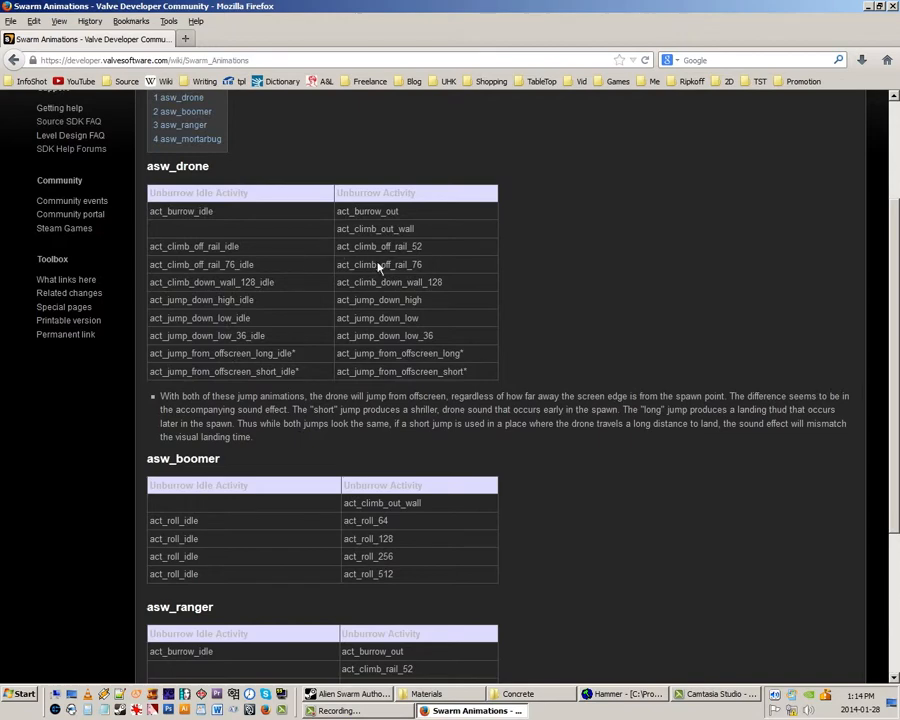
drag(337, 246, 404, 256)
click(640, 696)
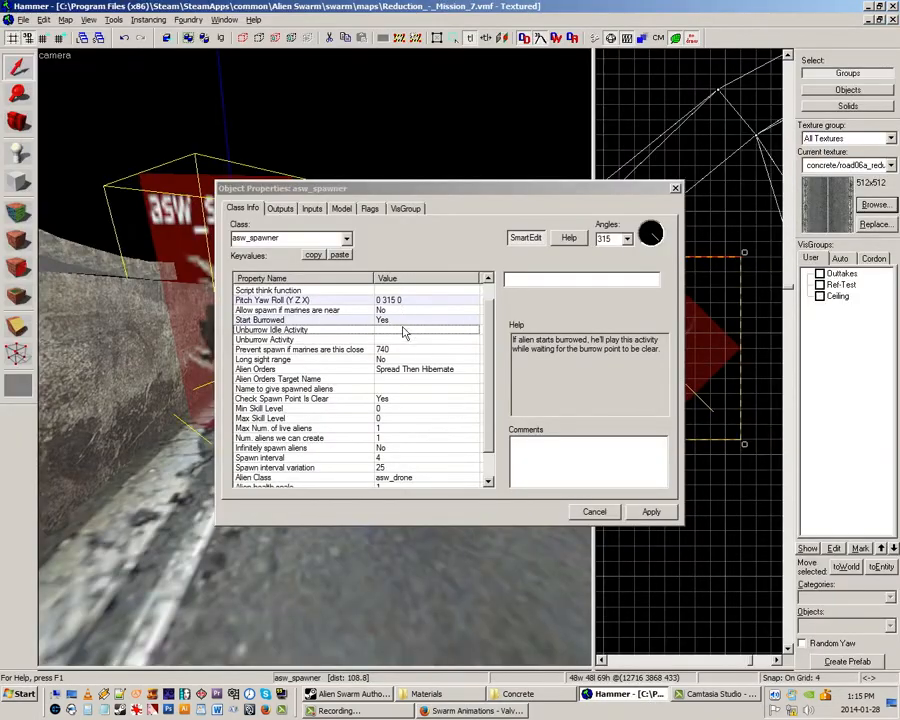
- Set the spawner's Unburrow Activity to act_climb_off_rail_52 and Unburrow Idle Activity to act_climb_off_rail_idel, and apply the properties
click(532, 283)
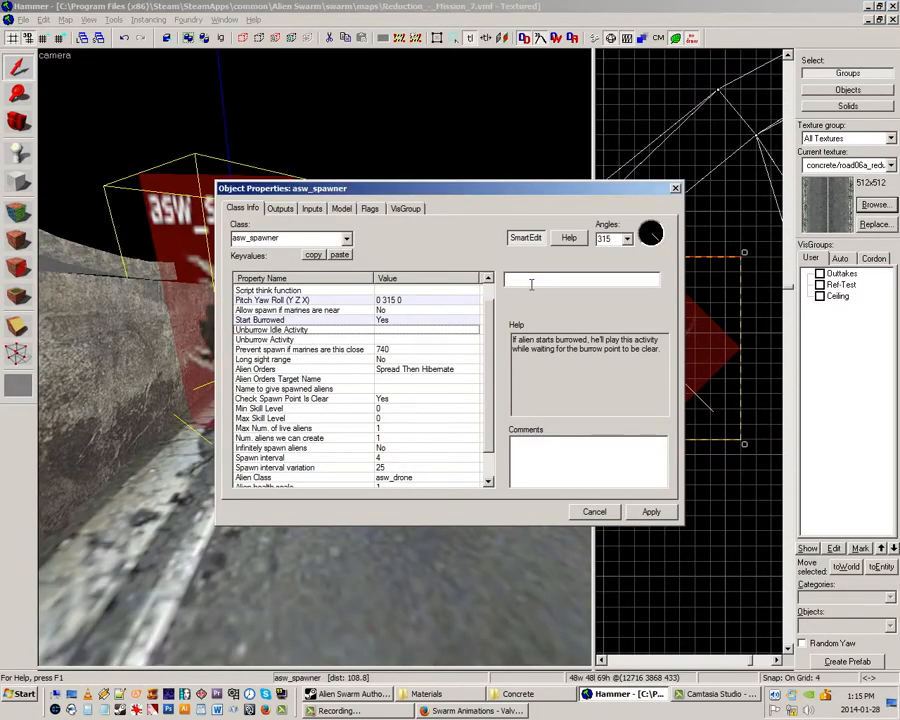
click(388, 341)
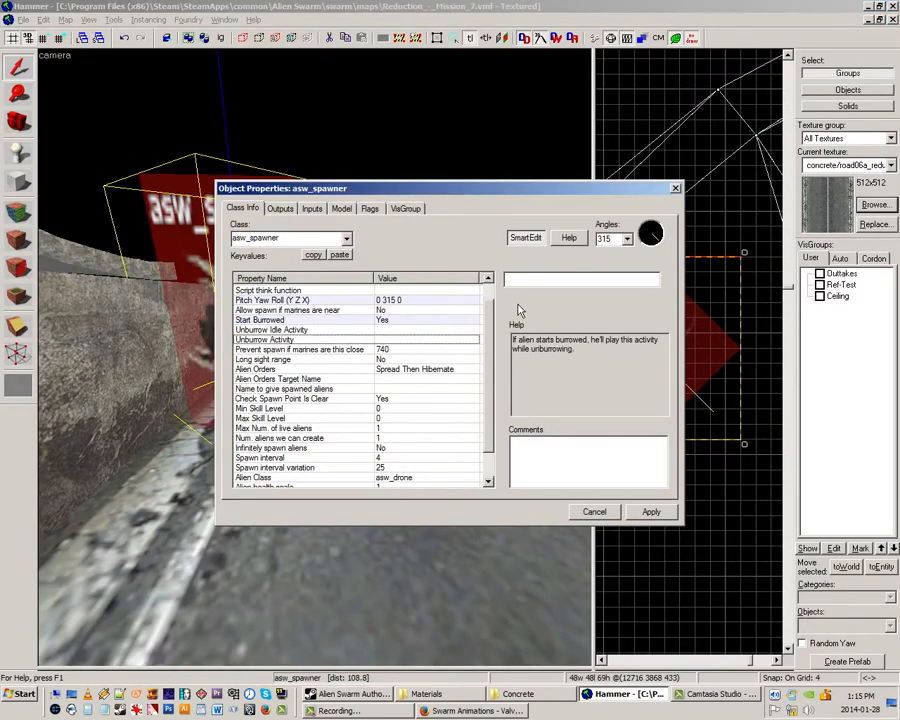
text(act_climb_off_rail_52)
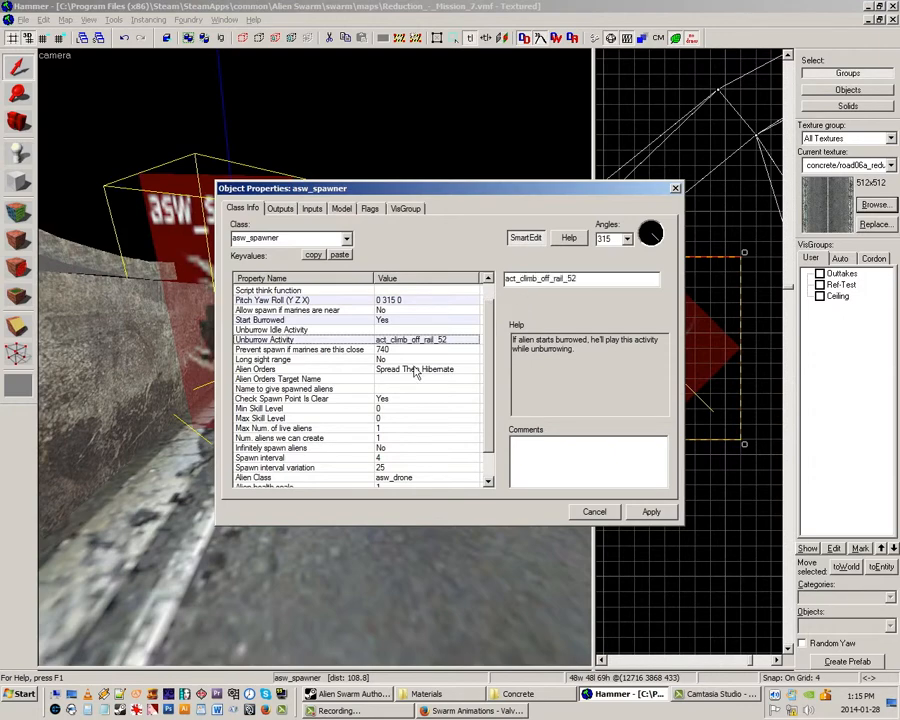
click(399, 331)
click(527, 281)
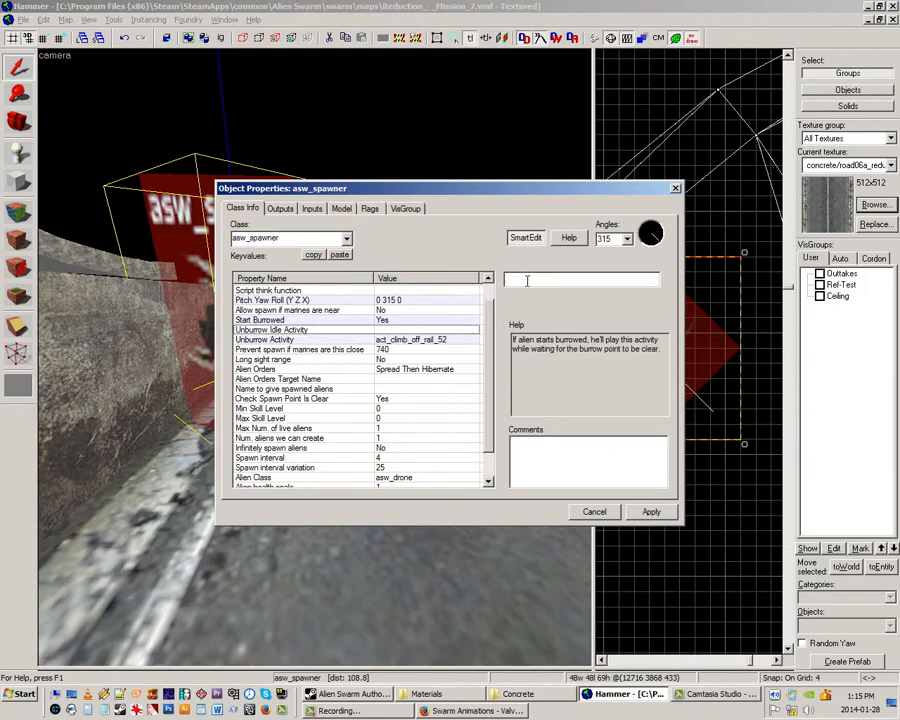
text(act_climb_off_rail_52)
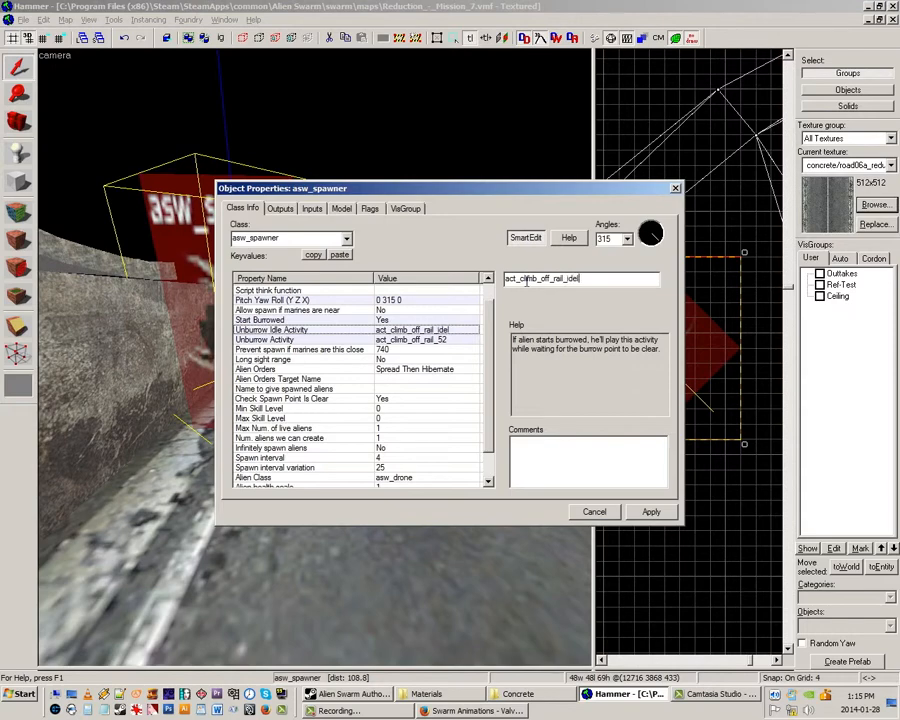
click(650, 513)
click(676, 189)
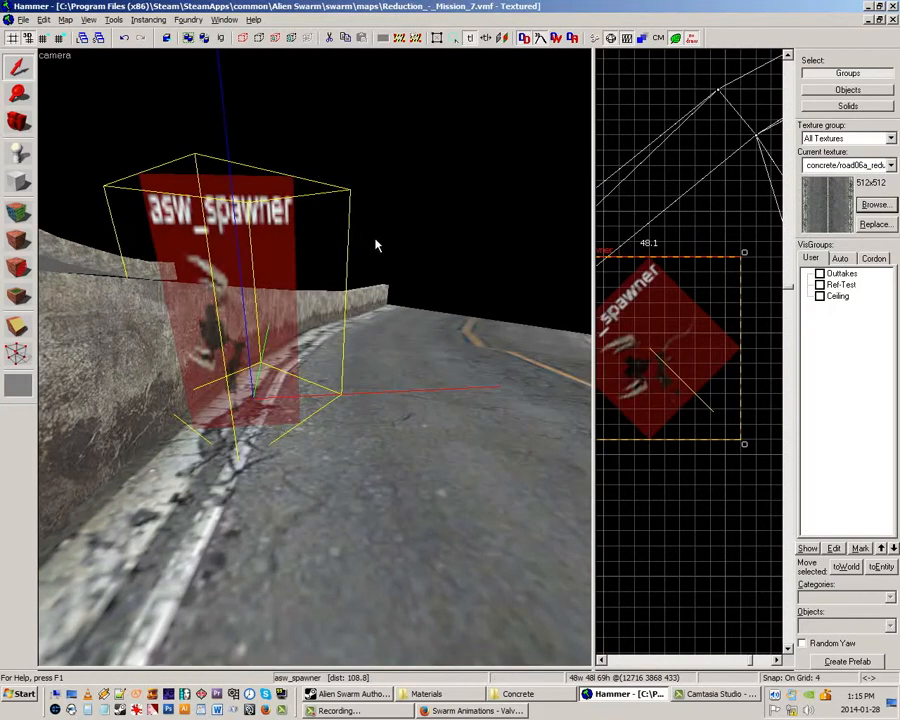
- Examine the asw_spawner's position against the outer barrier from above, from road level and along the bend
click(369, 243)
key(z)
key(w)
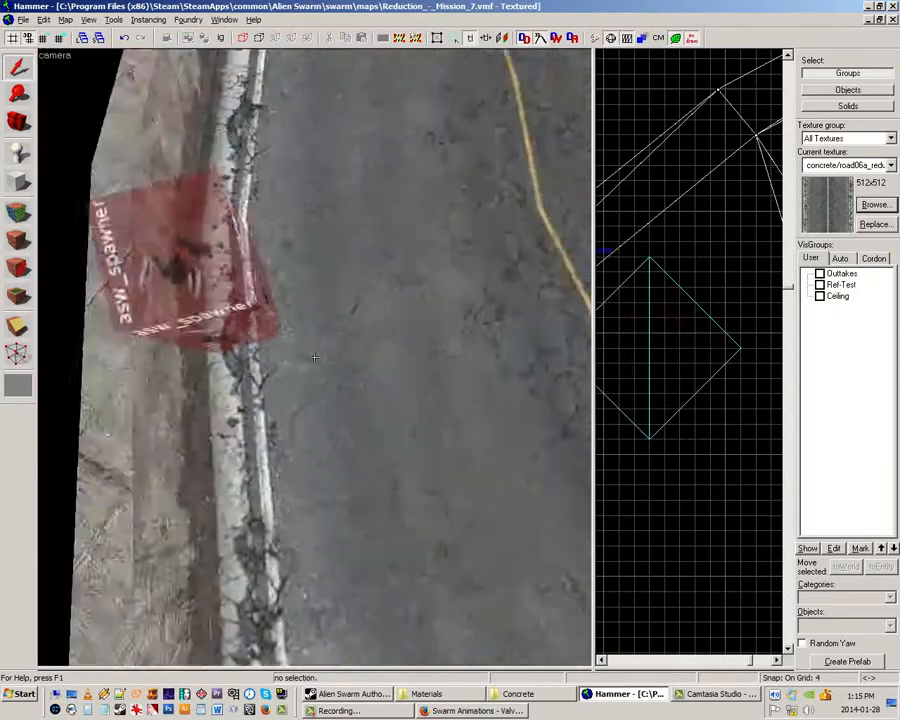
key(z)
click(296, 345)
key(z)
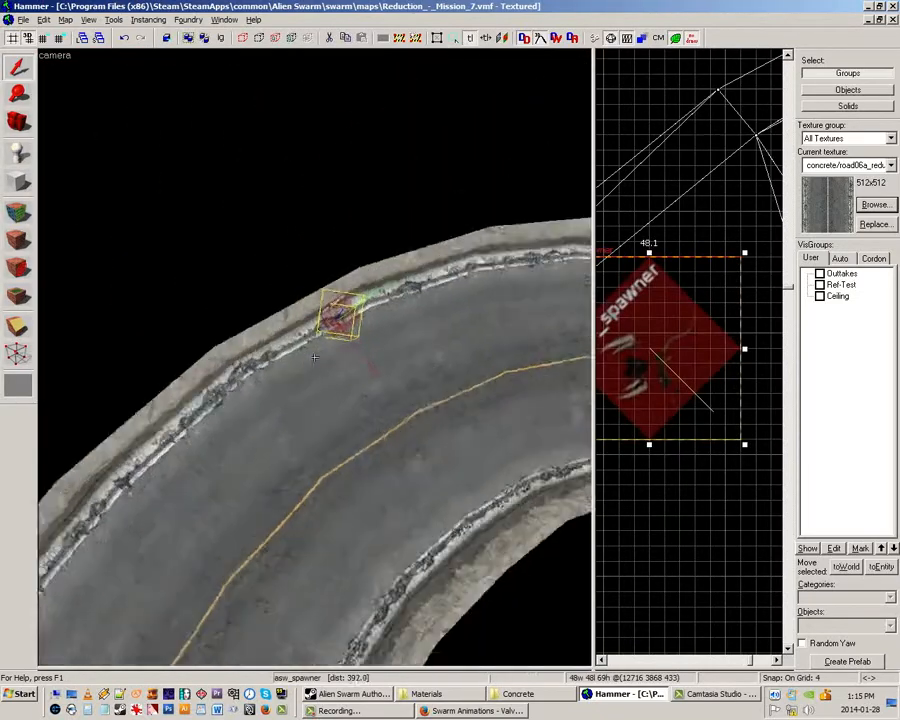
key(w)
key(z)
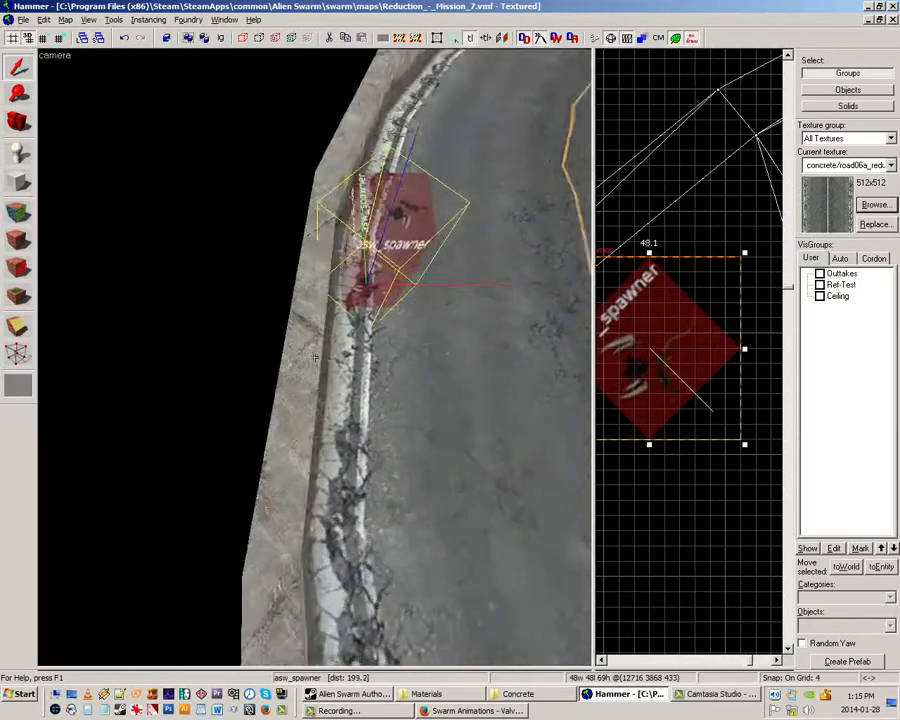
key(w)
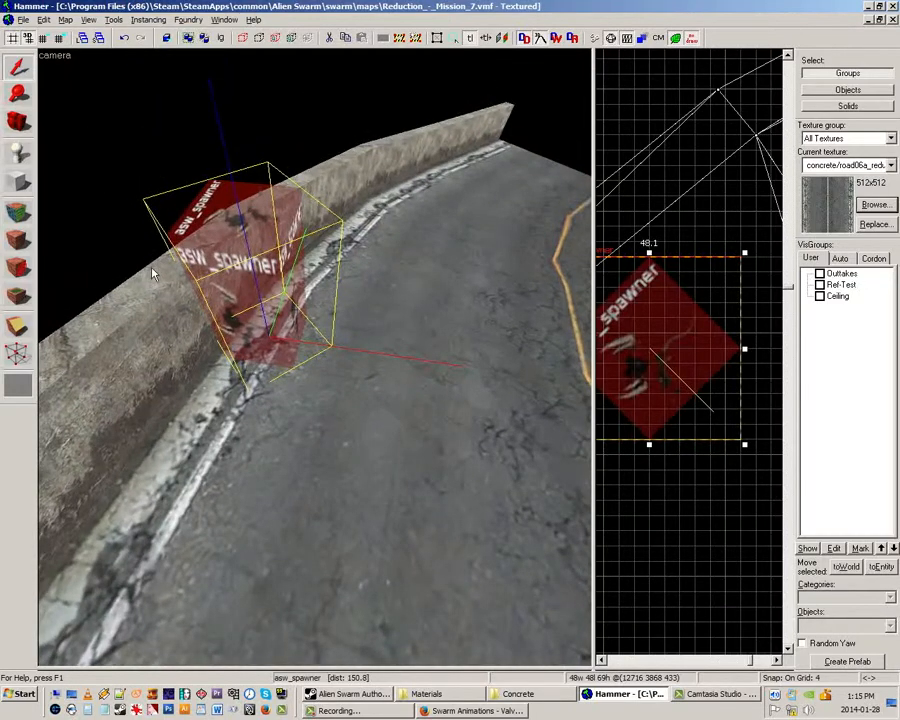
key(z)
key(w)
key(s)
key(z)
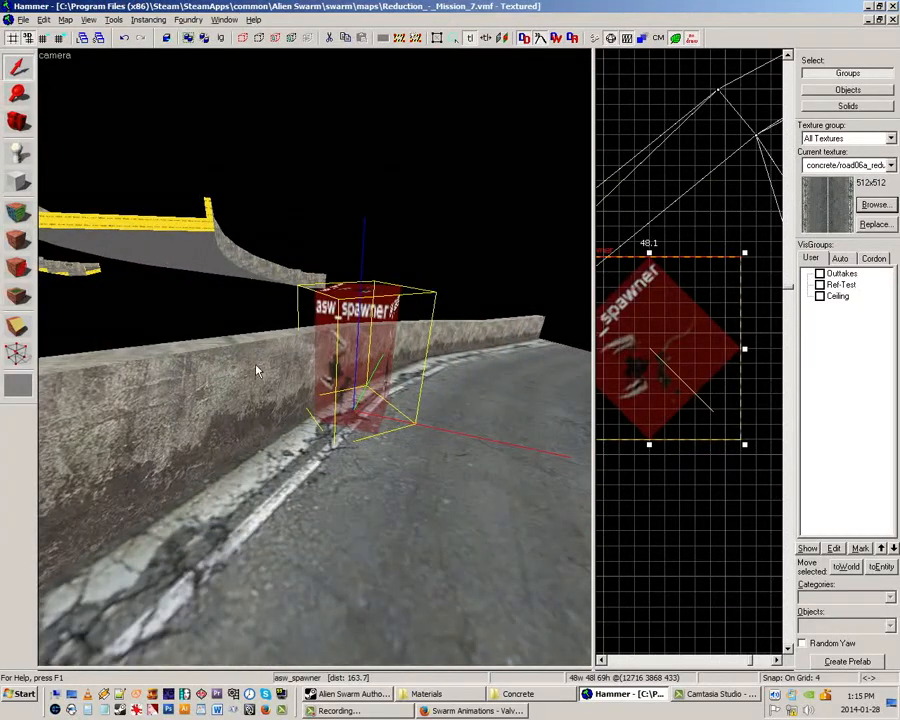
key(z)
key(w)
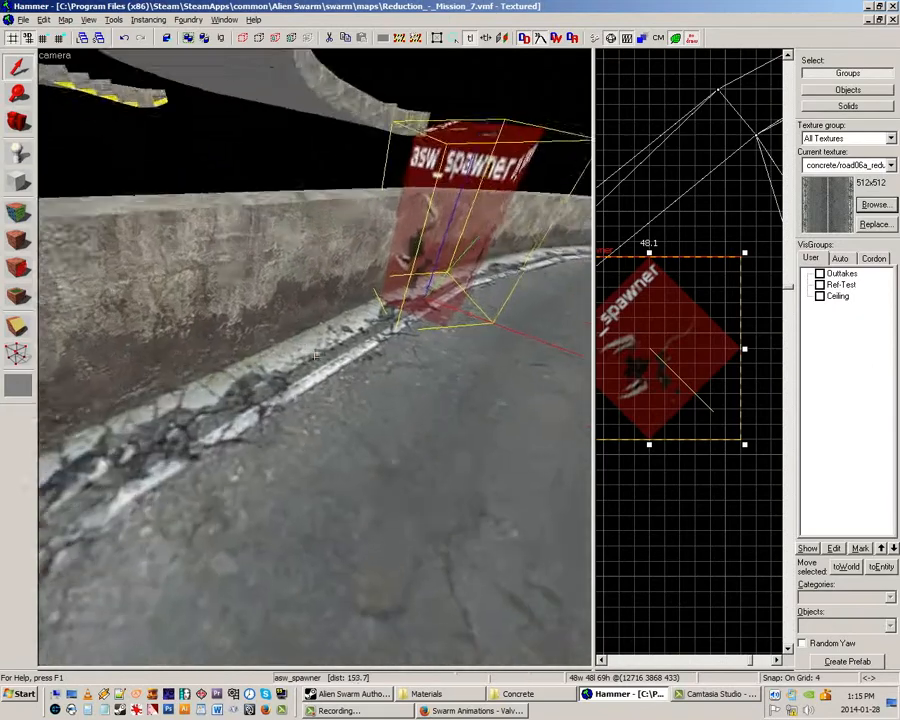
key(z)
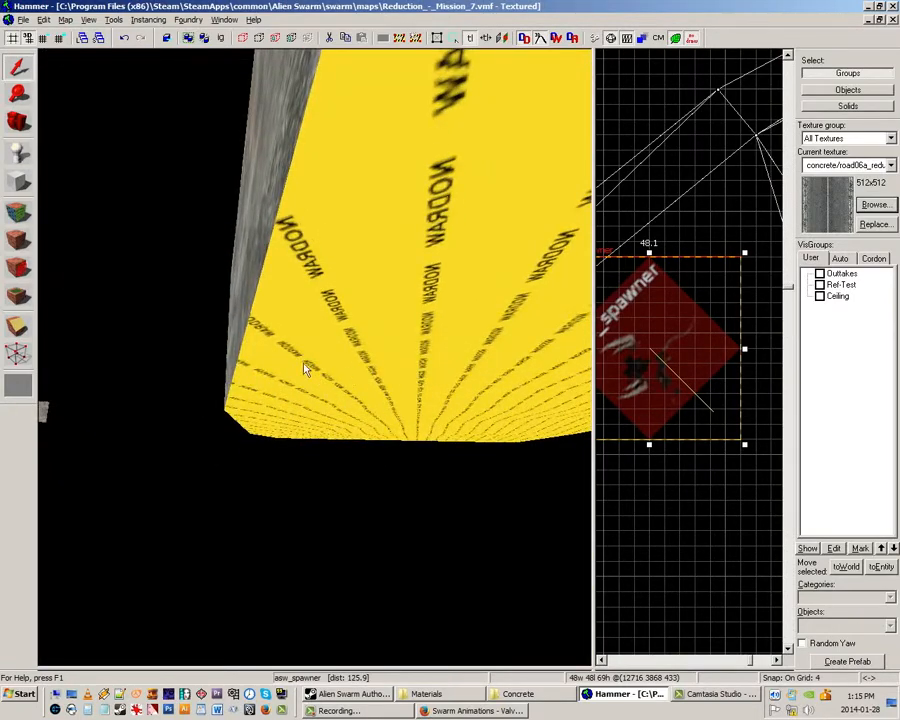
key(z)
key(s)
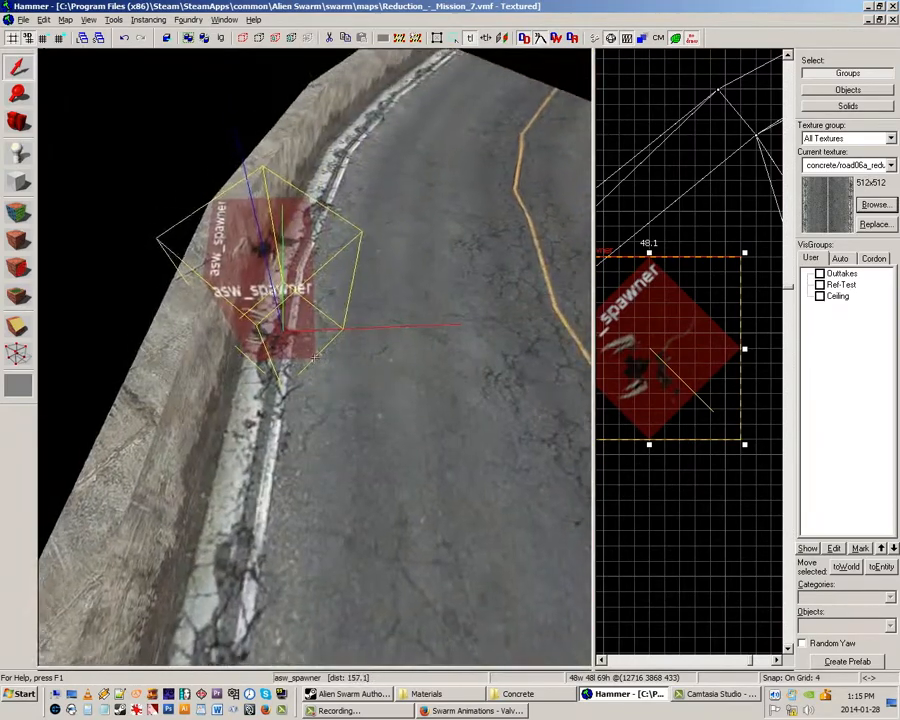
key(z)
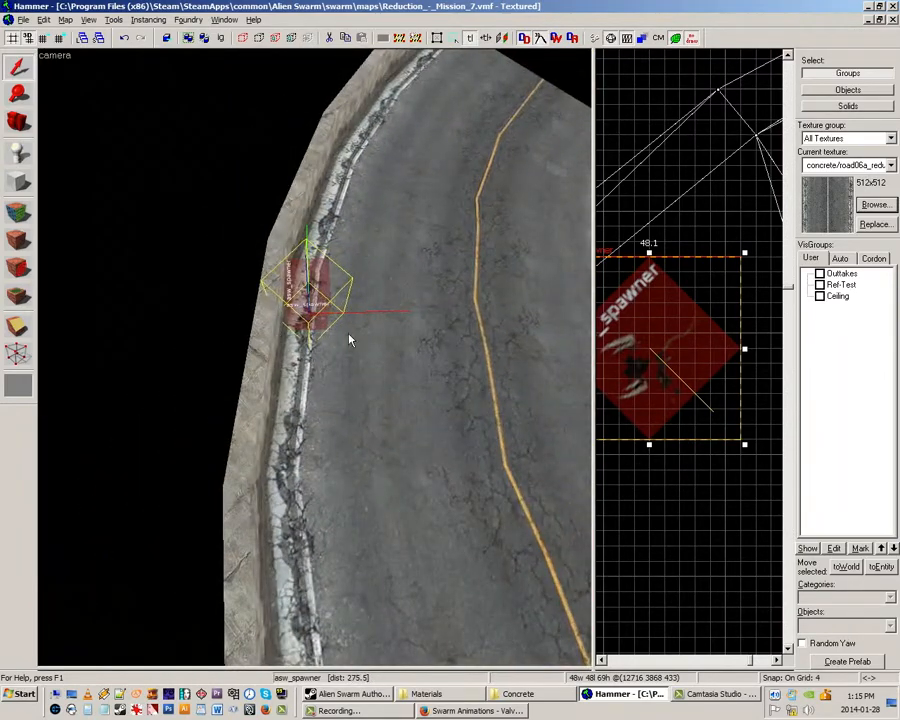
key(z)
key(w)
key(s)
key(z)
- Select the outer barrier's group, inspect it beside the spawner up close and from above, and clear the selection
click(266, 354)
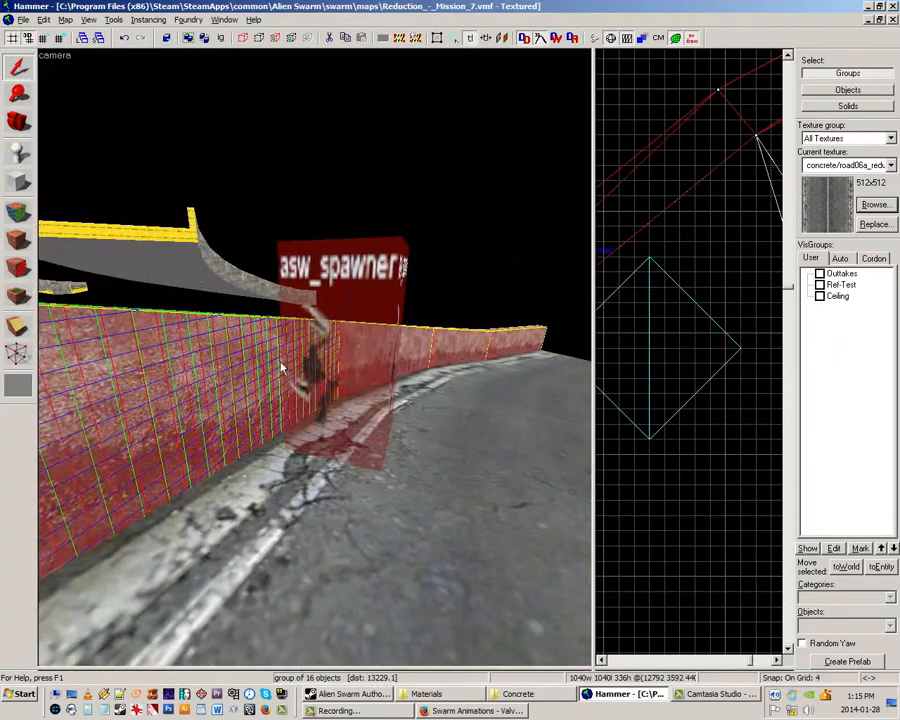
key(w)
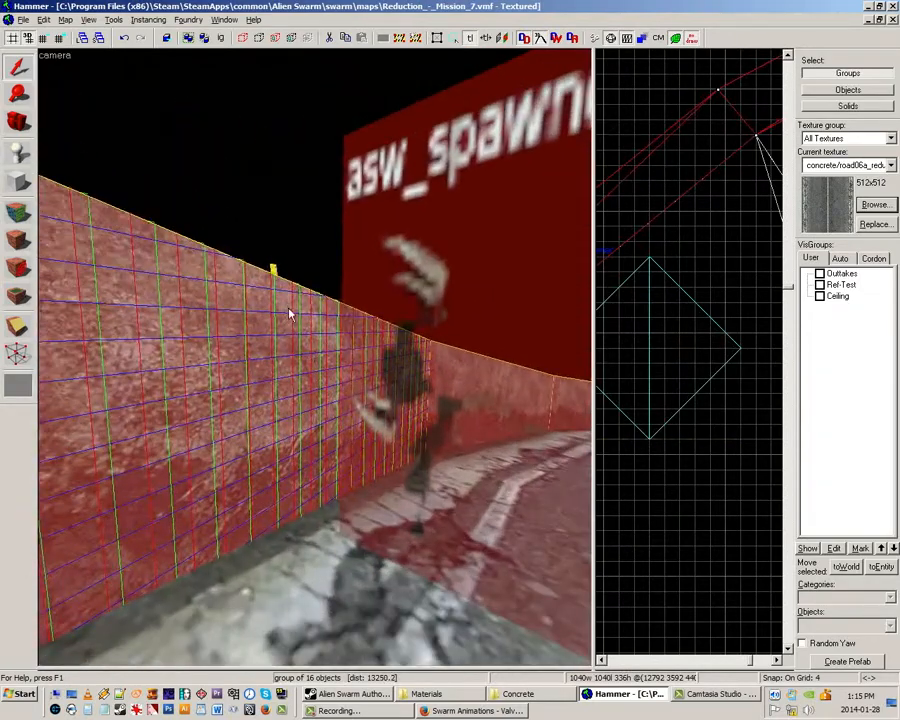
key(z)
key(s)
key(z)
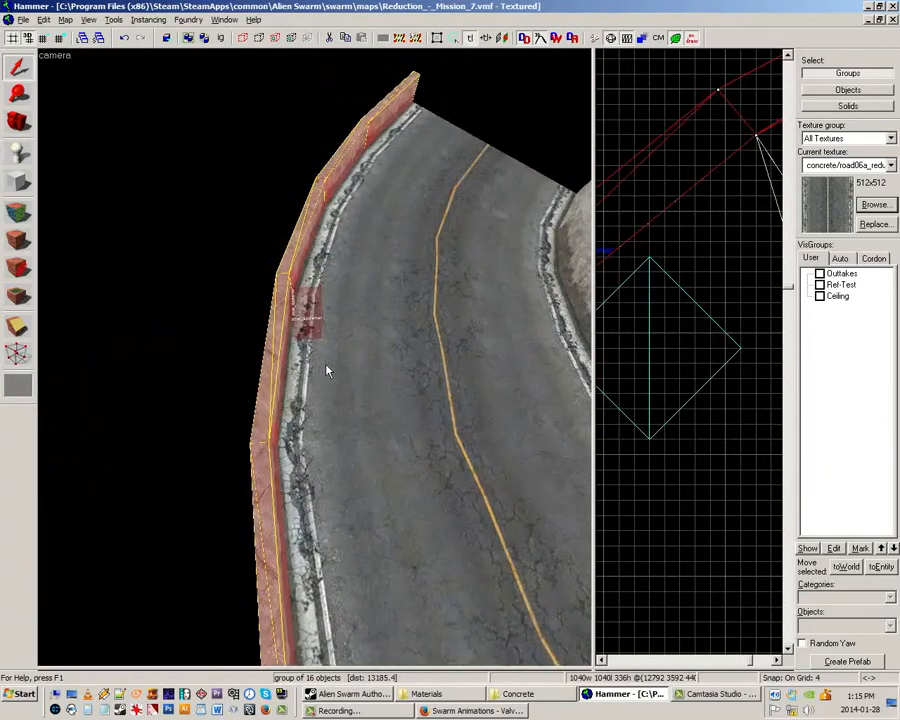
key(Escape)
- Examine the metal guardrails along the other road curve's outer edge, briefly selecting the group with the tilted rail
key(z)
key(w)
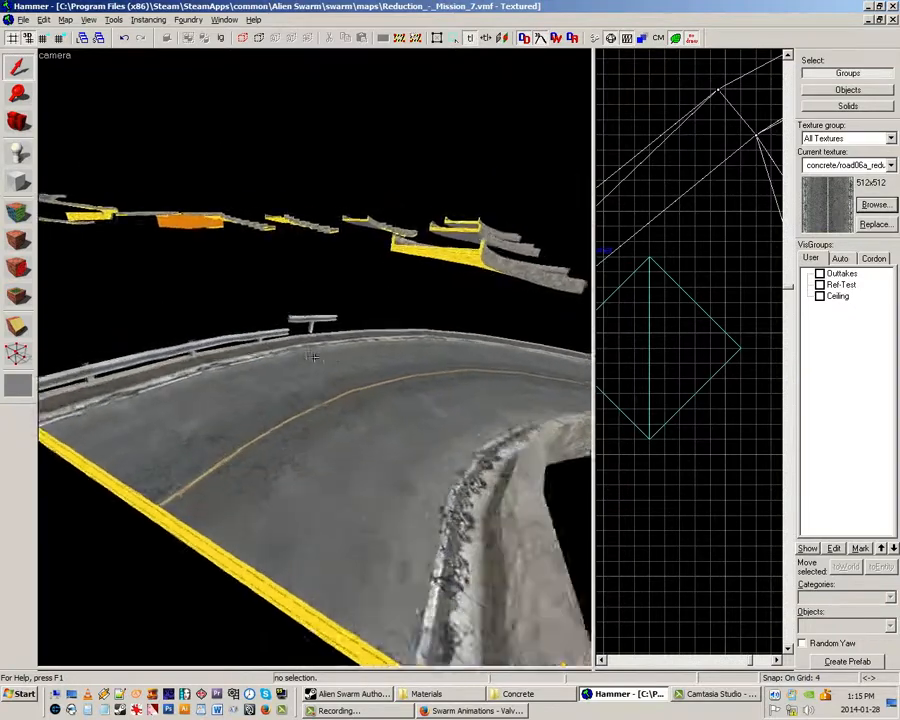
key(w)
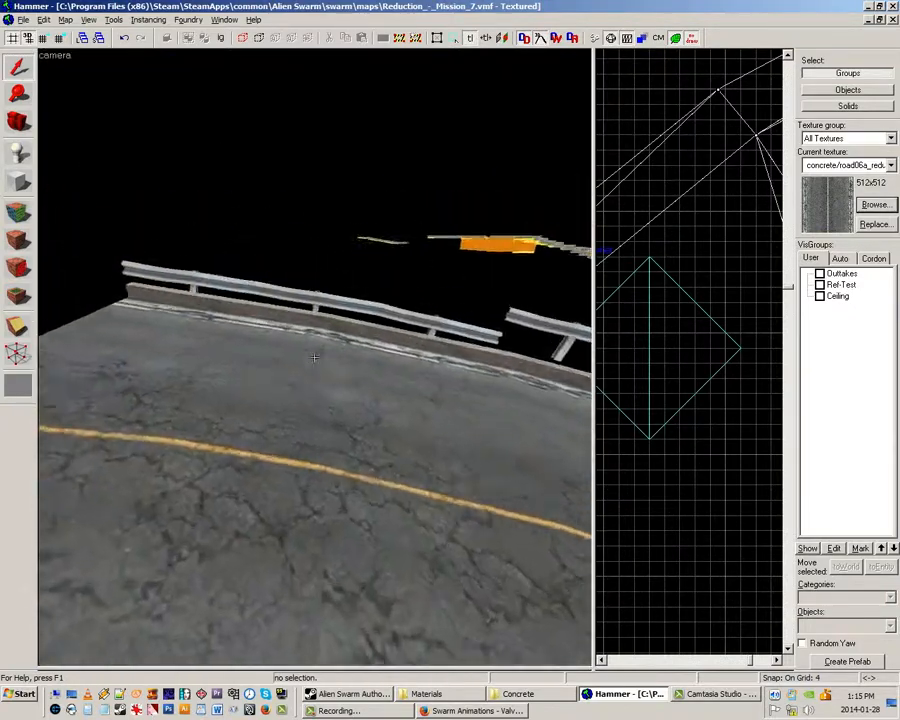
key(z)
click(362, 370)
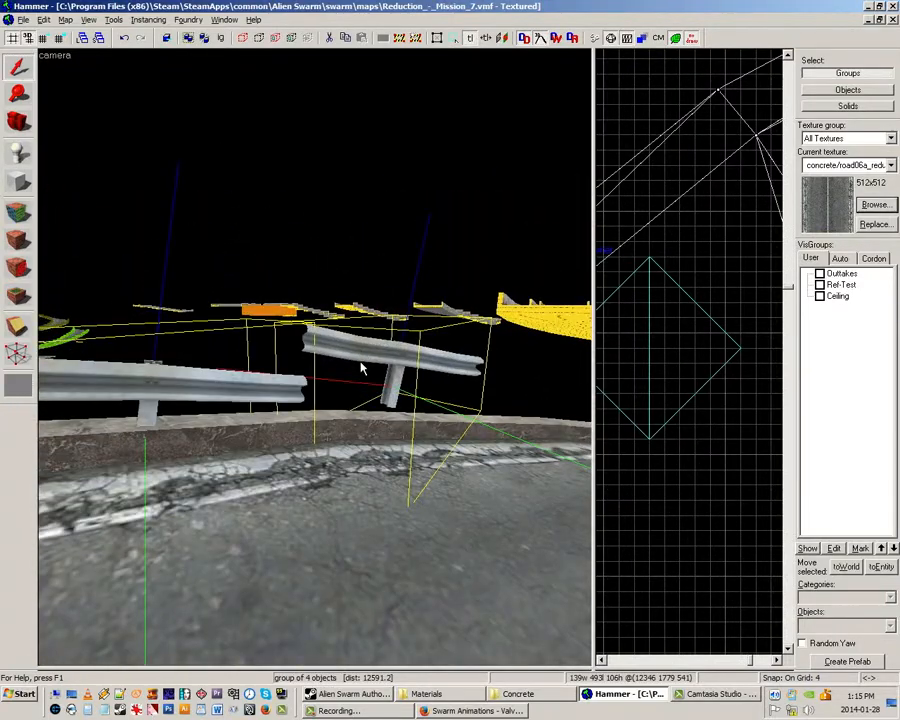
key(Escape)
key(z)
key(d)
key(z)
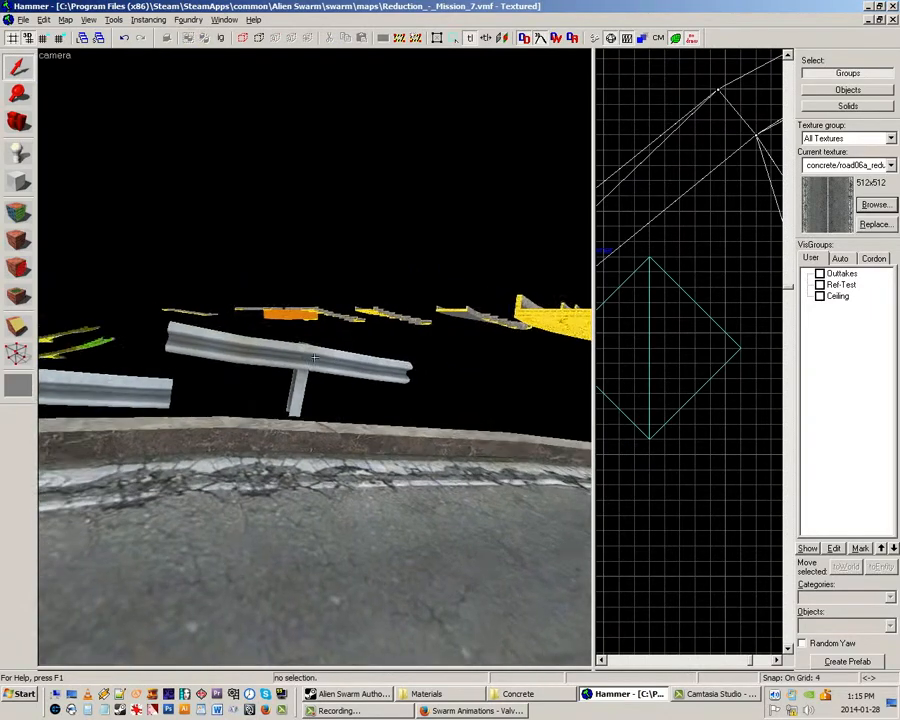
key(z)
- Switch selection to individual objects, select the tilted guardrail prop_static, and inspect it along the curved road
click(842, 93)
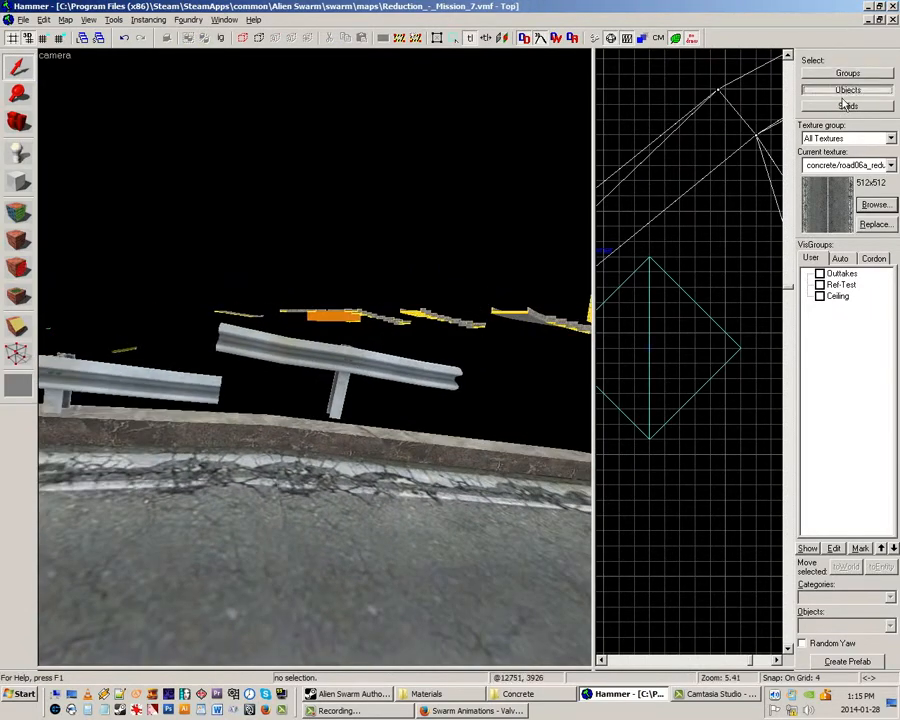
click(316, 367)
key(z)
key(w)
key(s)
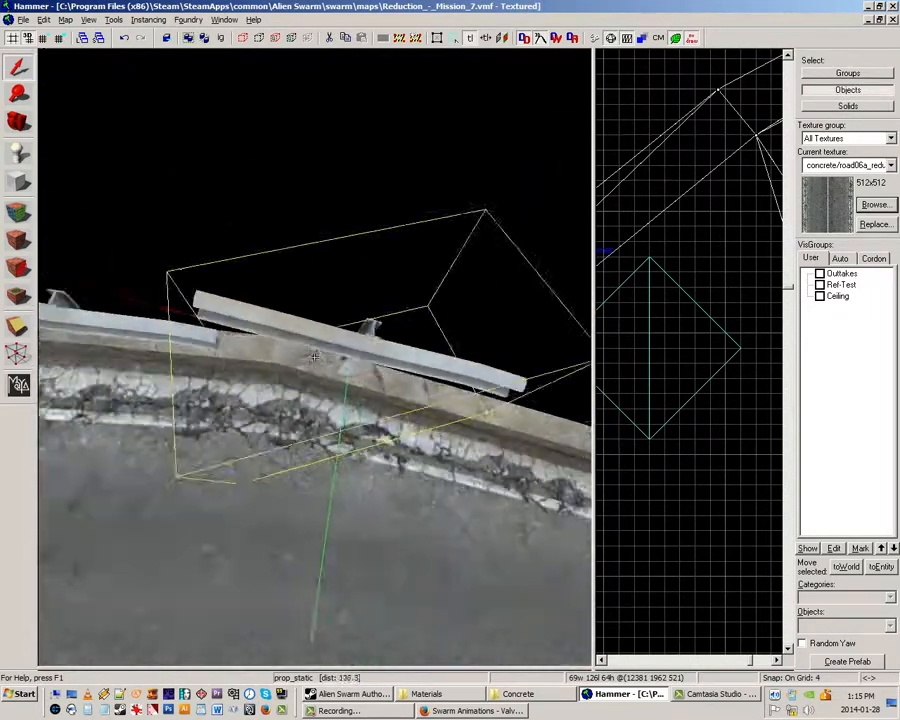
key(w)
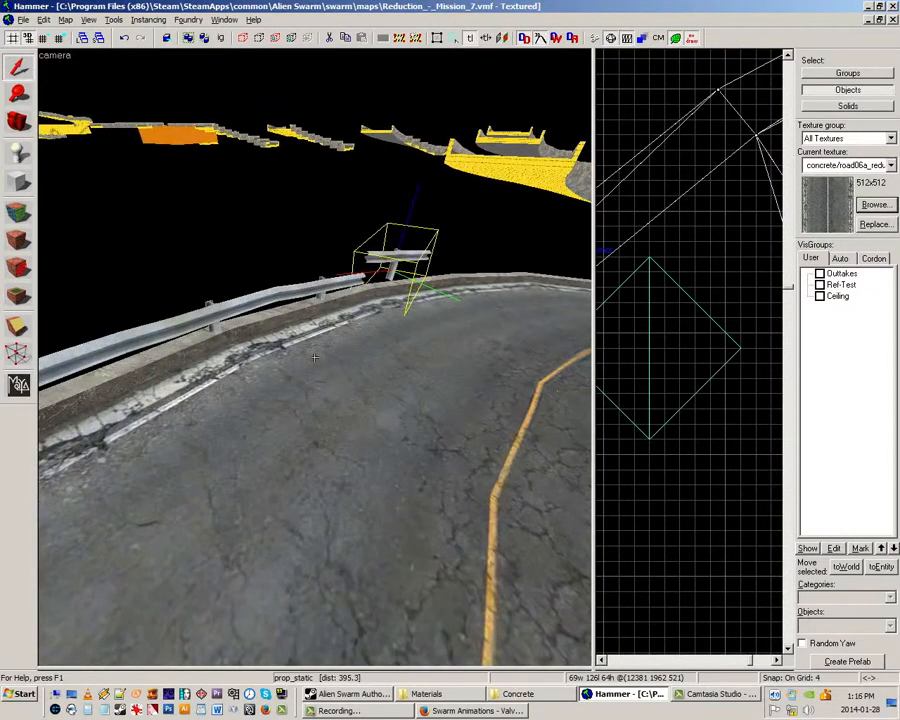
key(w)
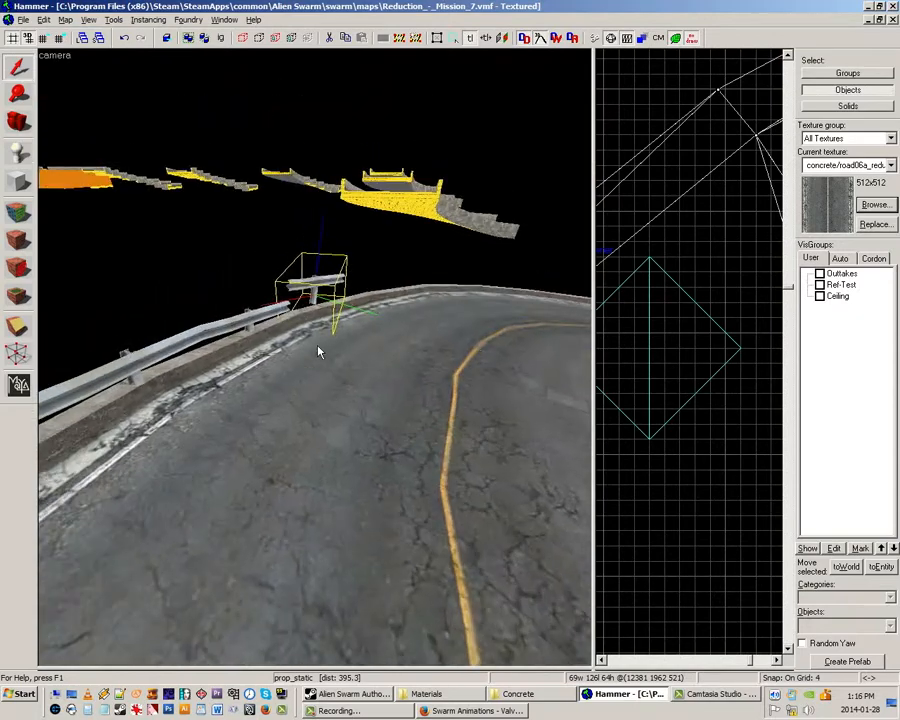
key(w)
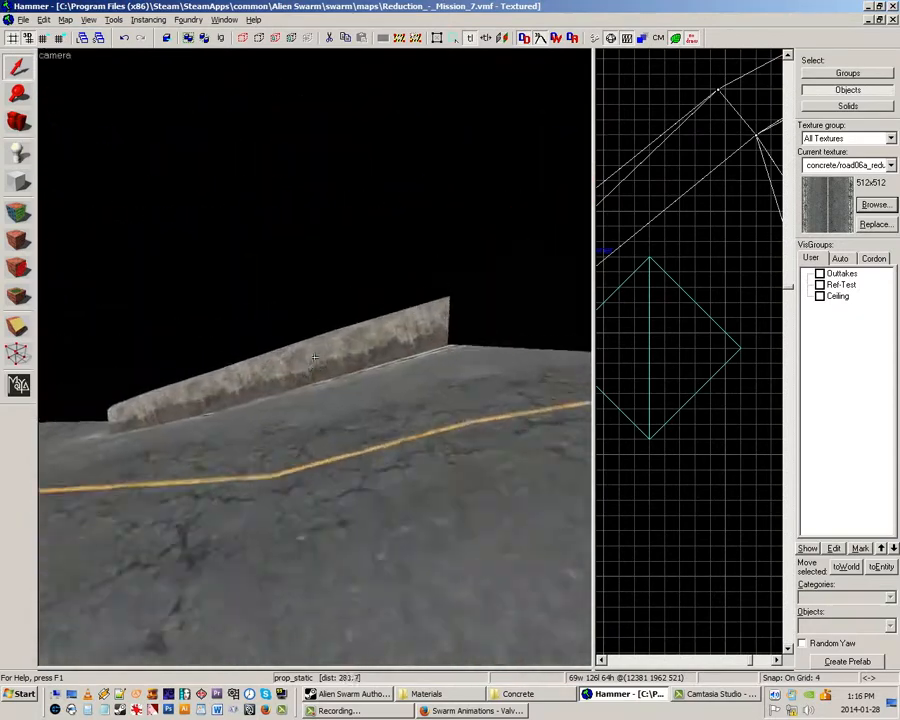
- Lift the texture settings of the concrete curb face beneath the metal guardrail in the Face Edit Sheet
key(s)
key(w)
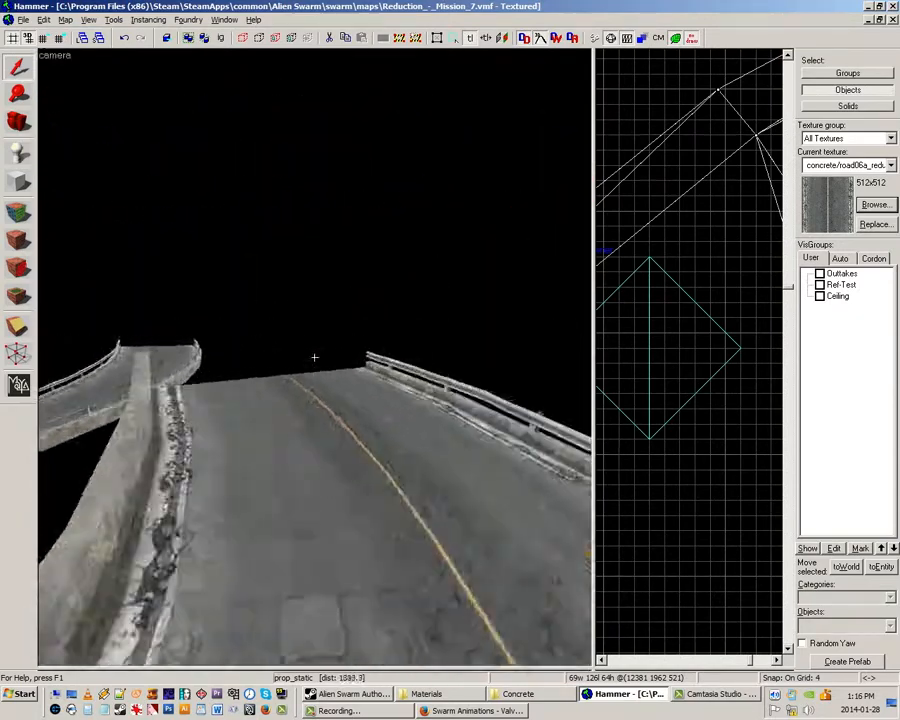
key(z)
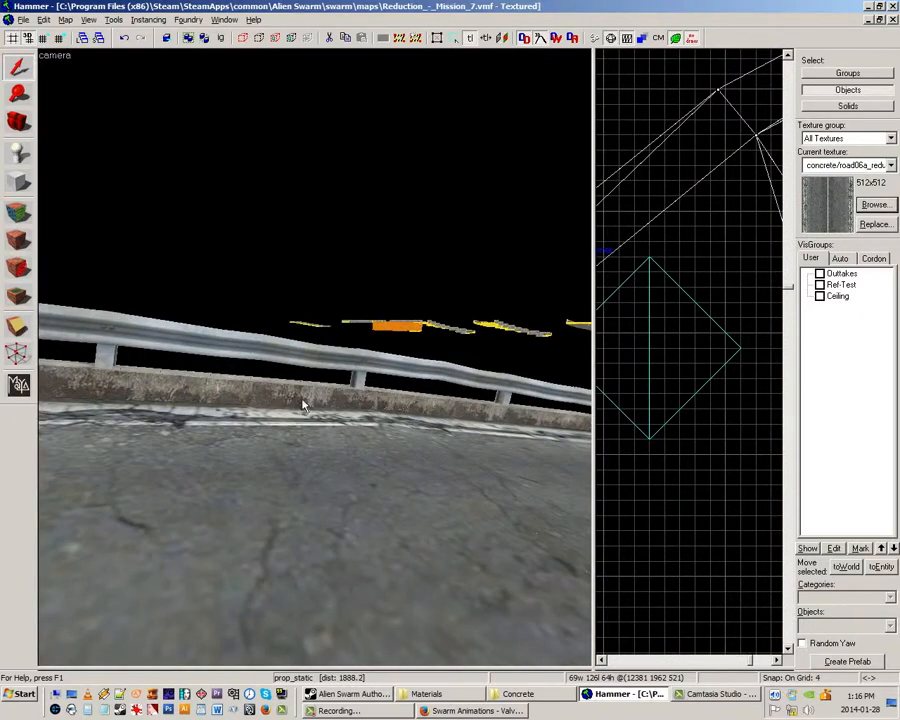
click(17, 221)
click(150, 393)
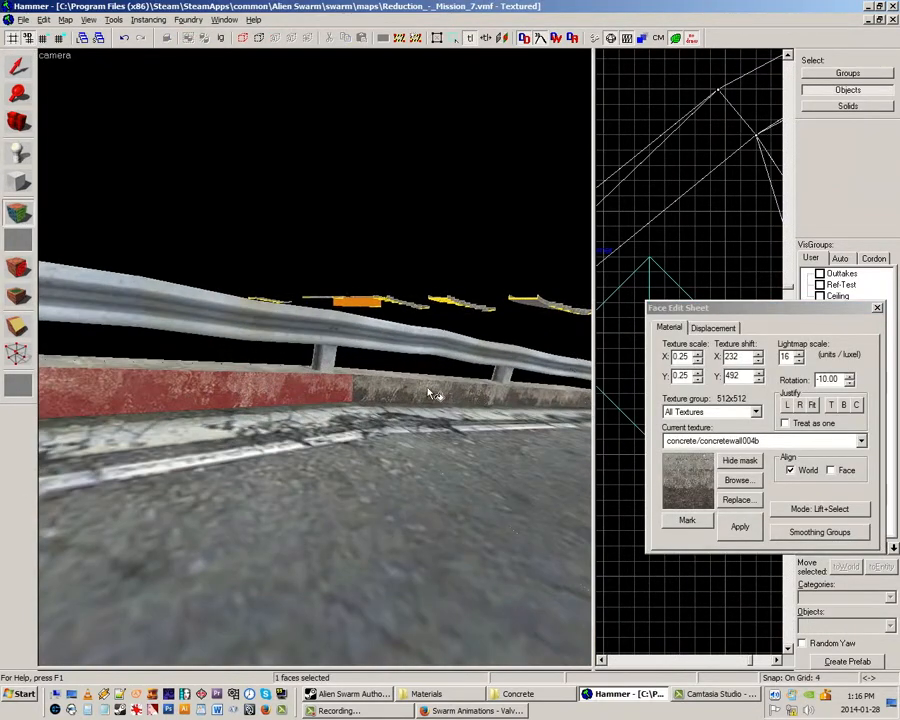
- Select a face on the sloped road's outer side wall and inspect its texture up close and from a distance
key(z)
key(a)
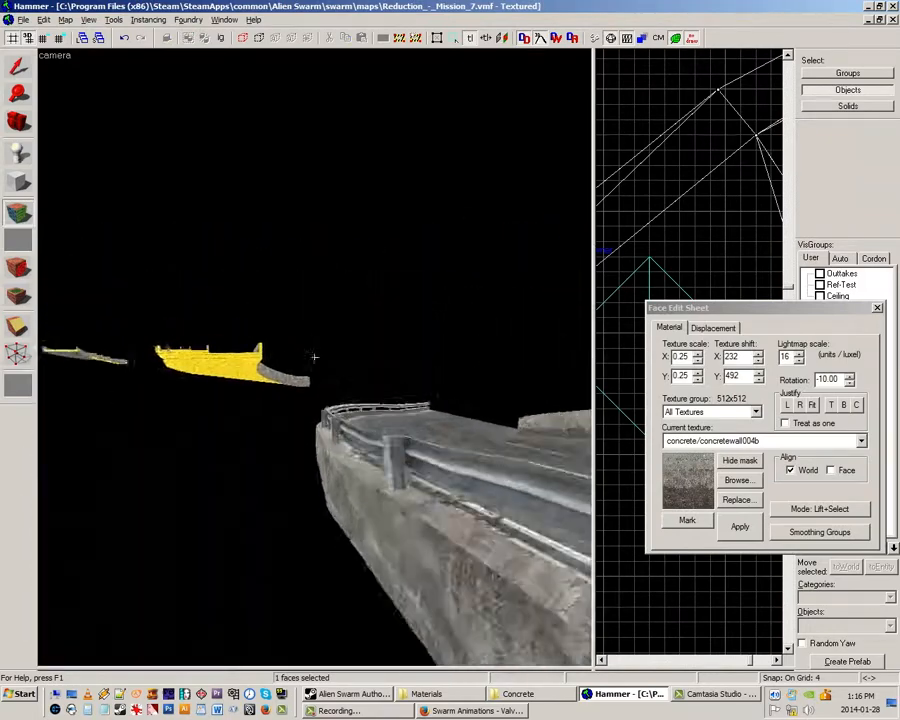
key(w)
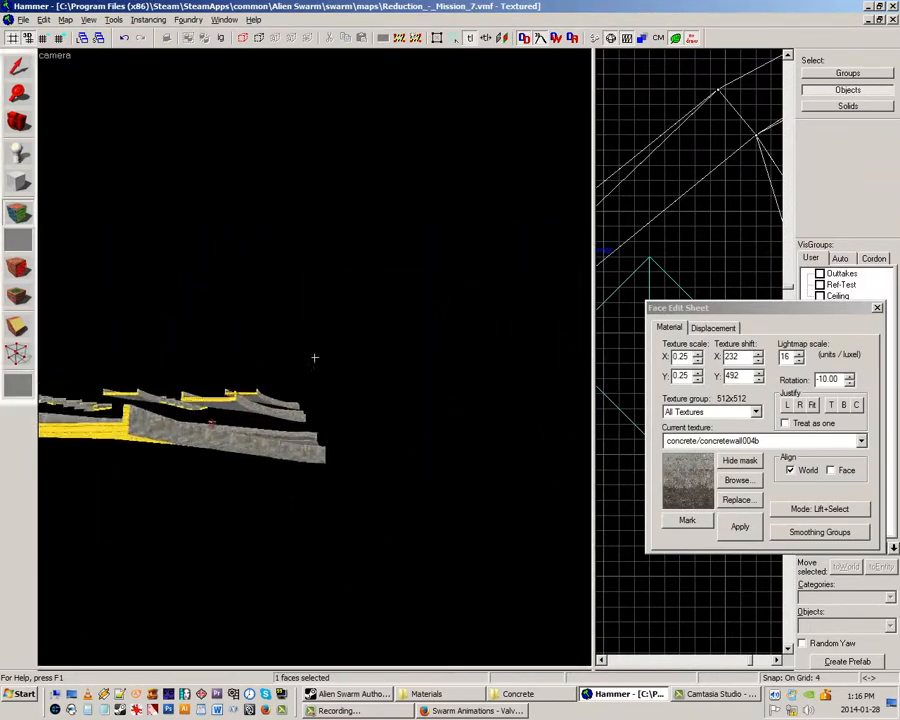
key(z)
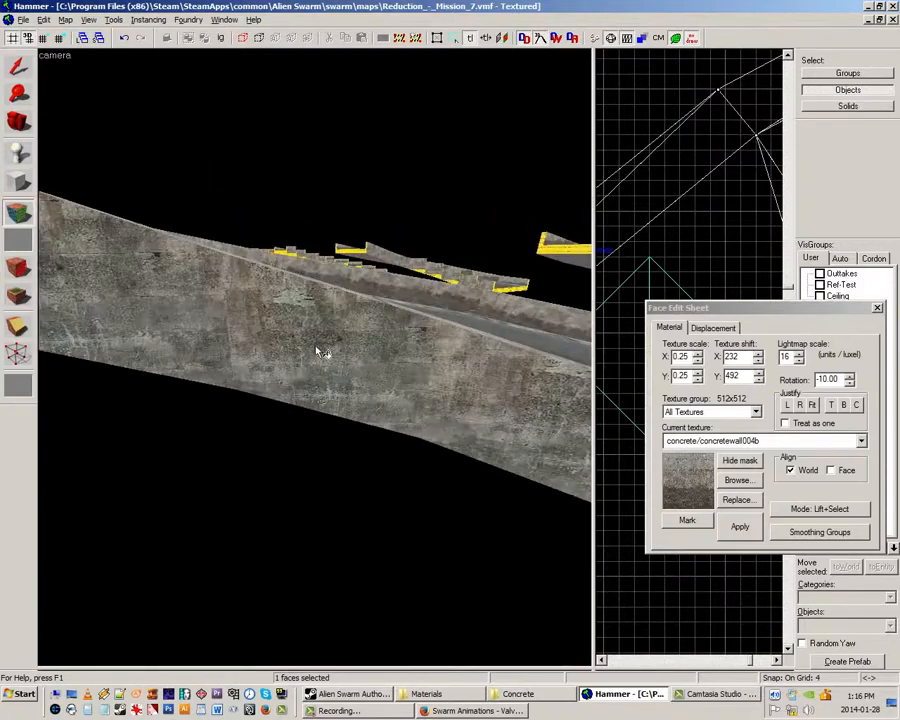
click(322, 352)
key(z)
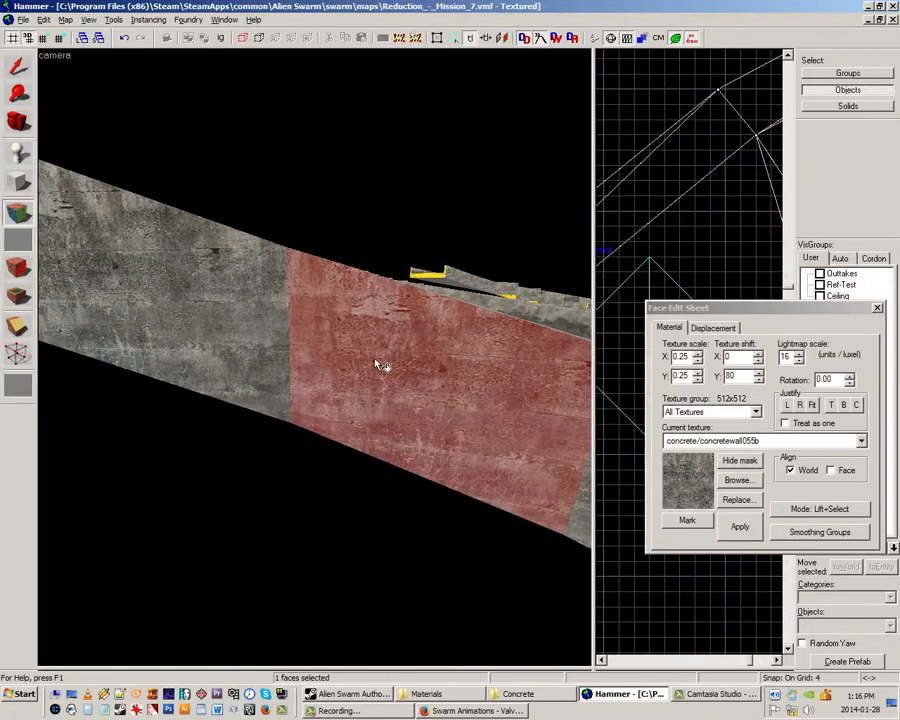
key(z)
key(s)
key(z)
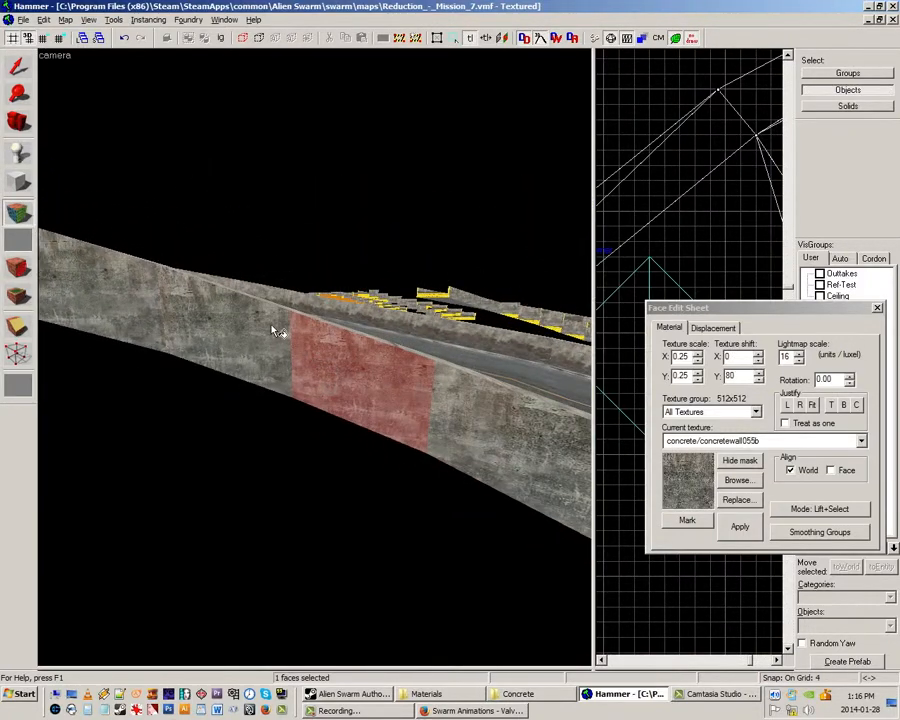
- Examine the barrier from road level and select two more sections of the outer side wall to check their texture shifts
key(z)
key(w)
key(z)
key(z)
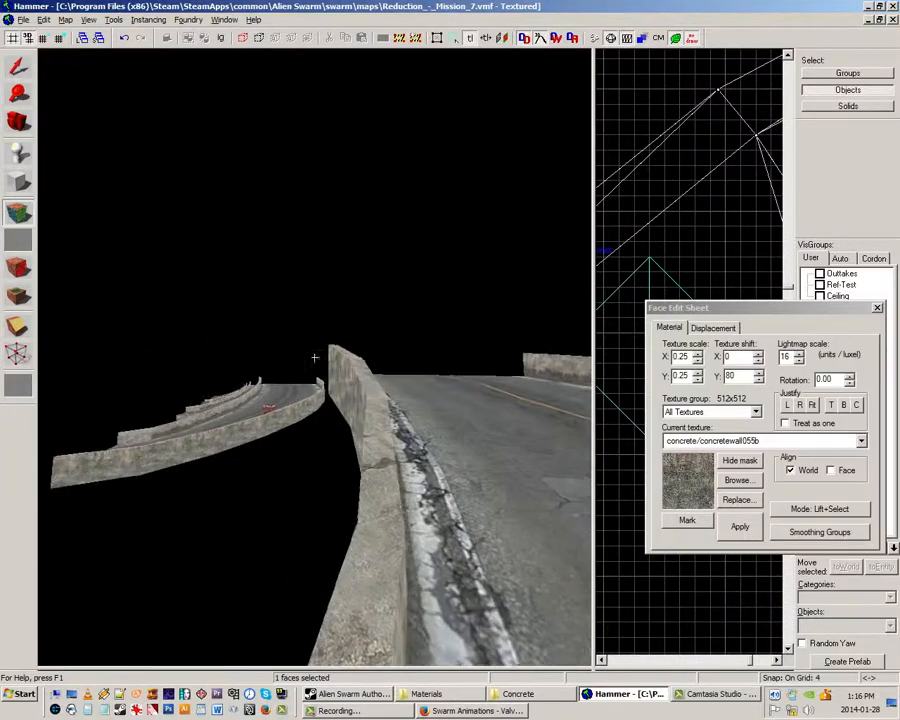
key(s)
key(z)
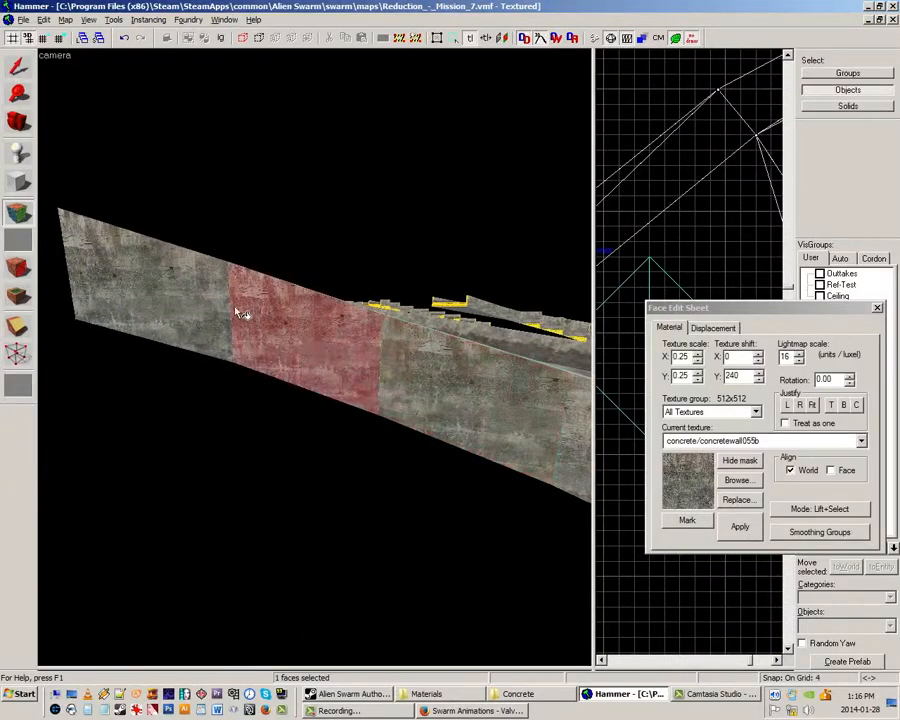
key(z)
key(w)
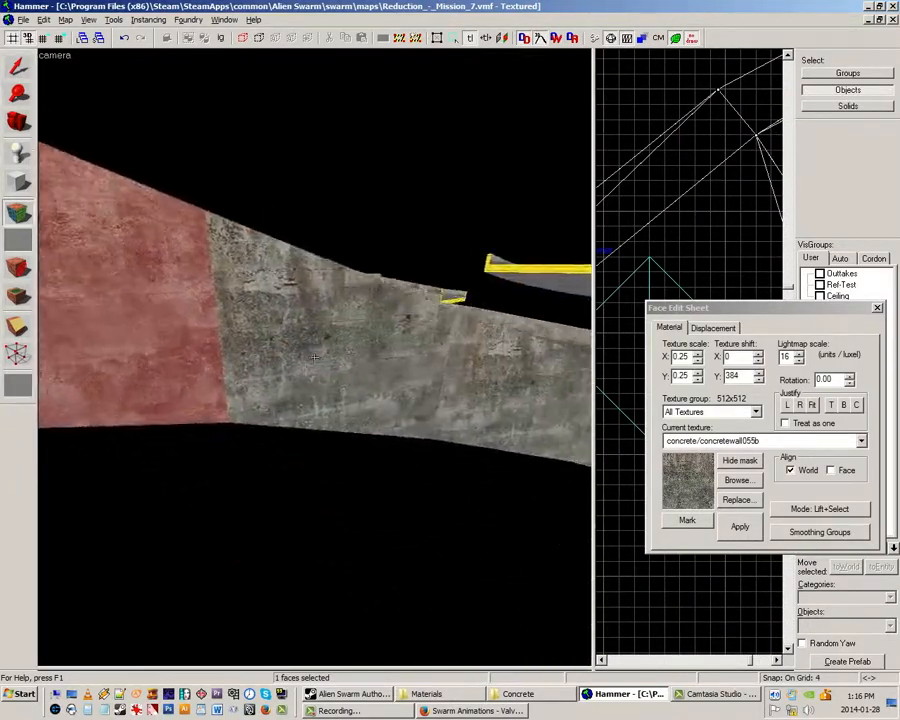
key(z)
- Select a sloped side wall section and inspect how its concrete texture runs into the adjoining sections
click(212, 353)
key(z)
key(w)
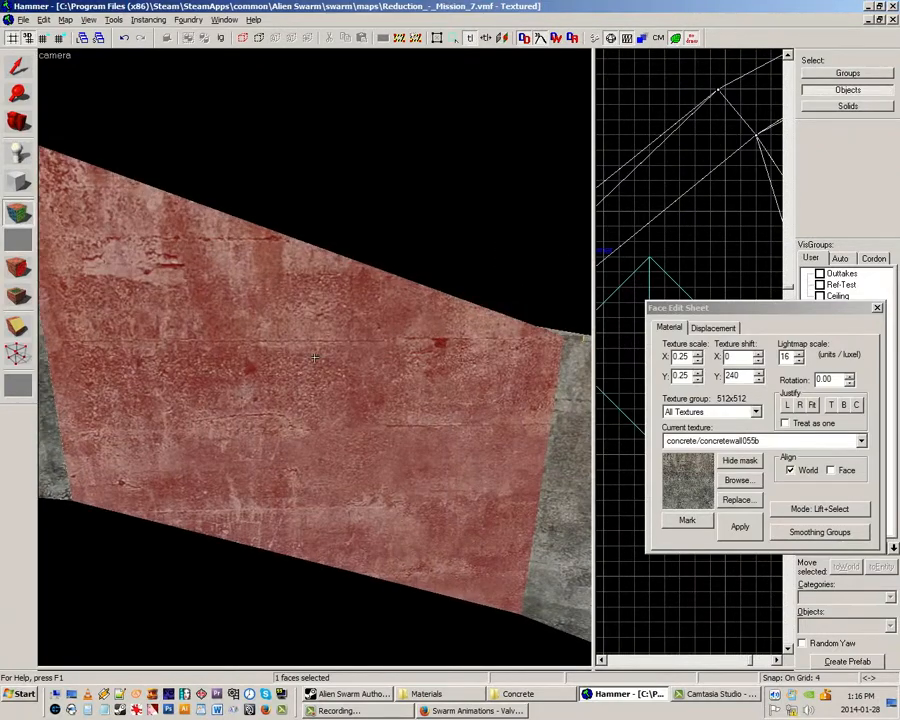
key(s)
key(z)
key(z)
key(w)
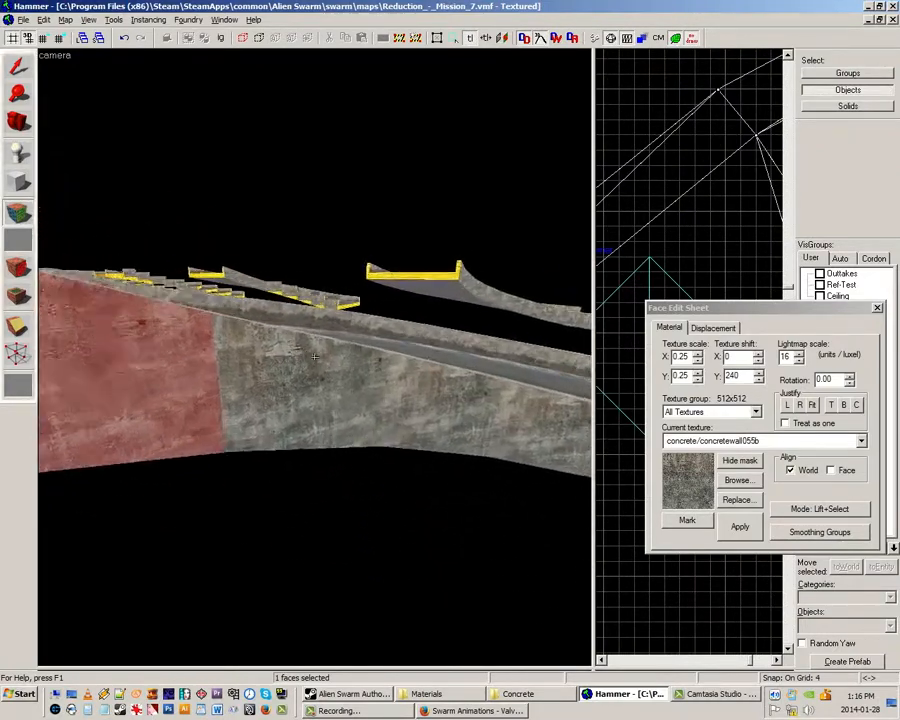
- Select the neighbouring section of the side wall and compare its texture seams up close and from farther away
key(z)
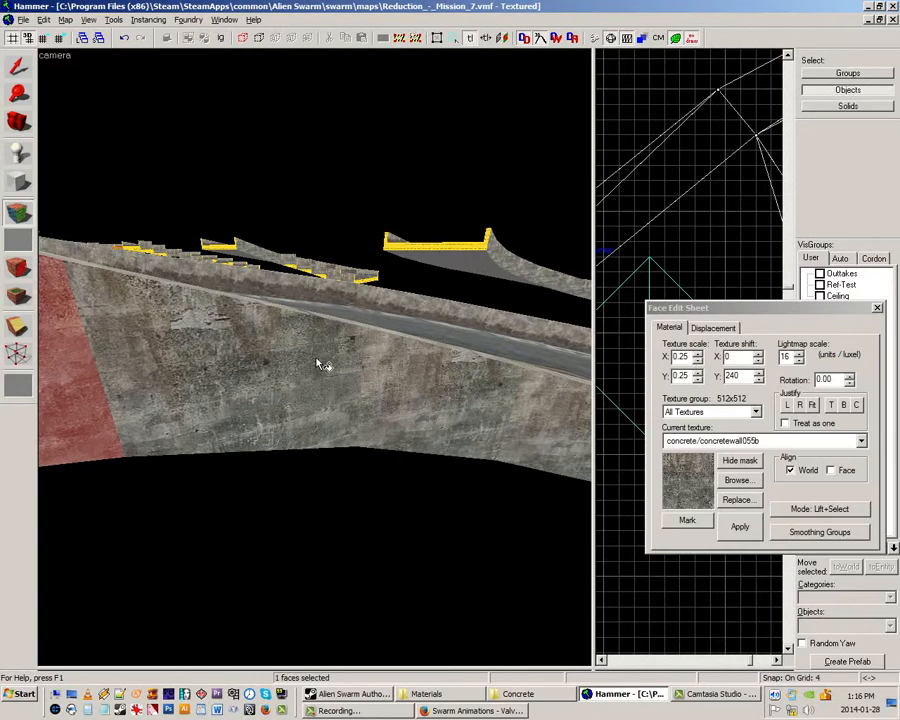
click(285, 357)
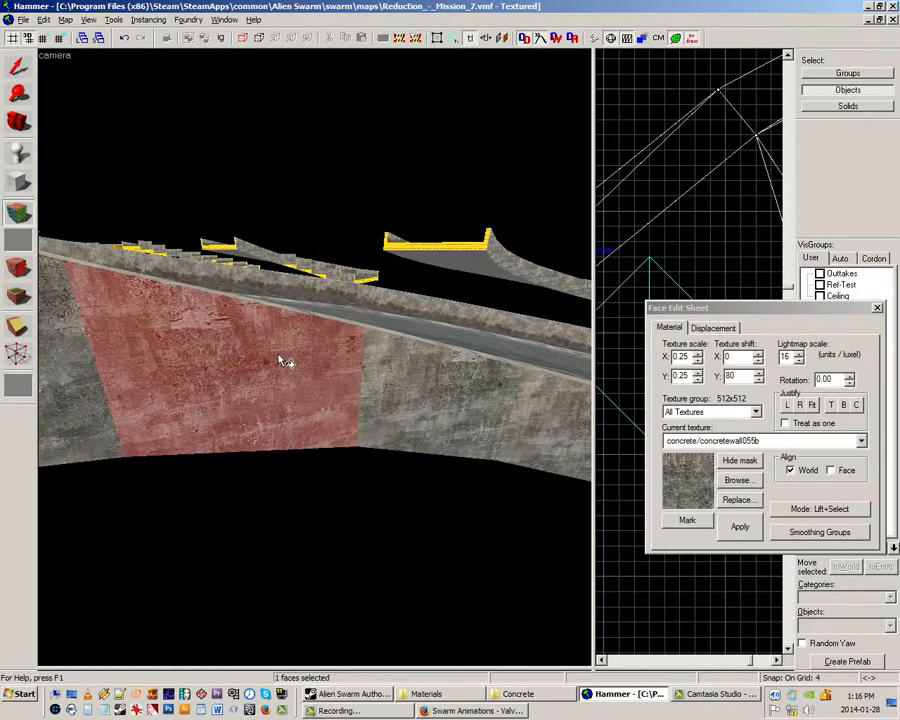
key(z)
key(w)
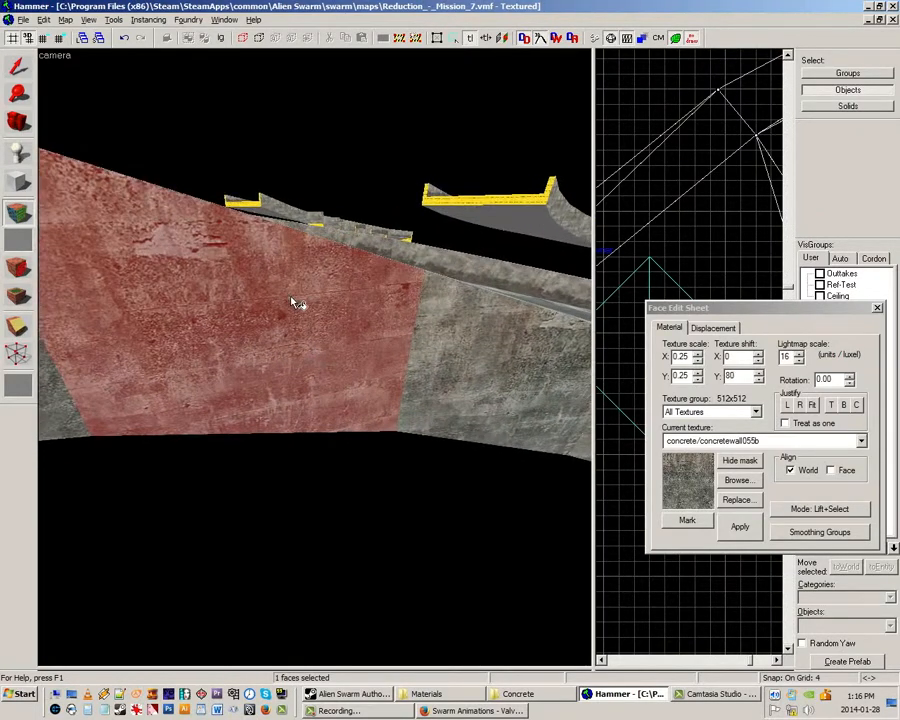
key(z)
key(s)
key(z)
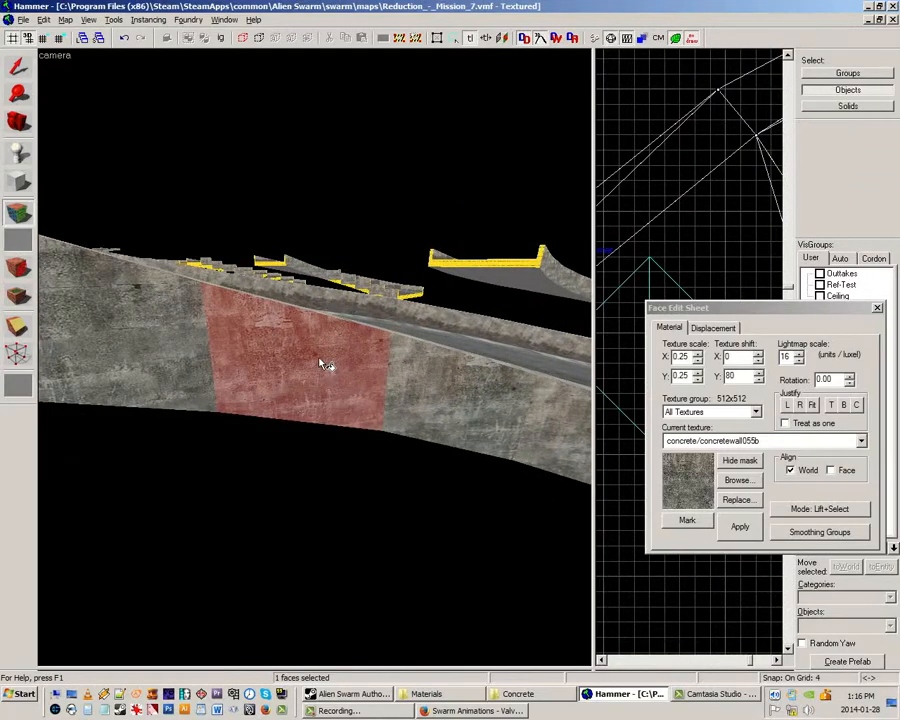
- Select a wall section farther along the slope and examine its texture alignment up close and along the curve's end
key(z)
key(w)
key(z)
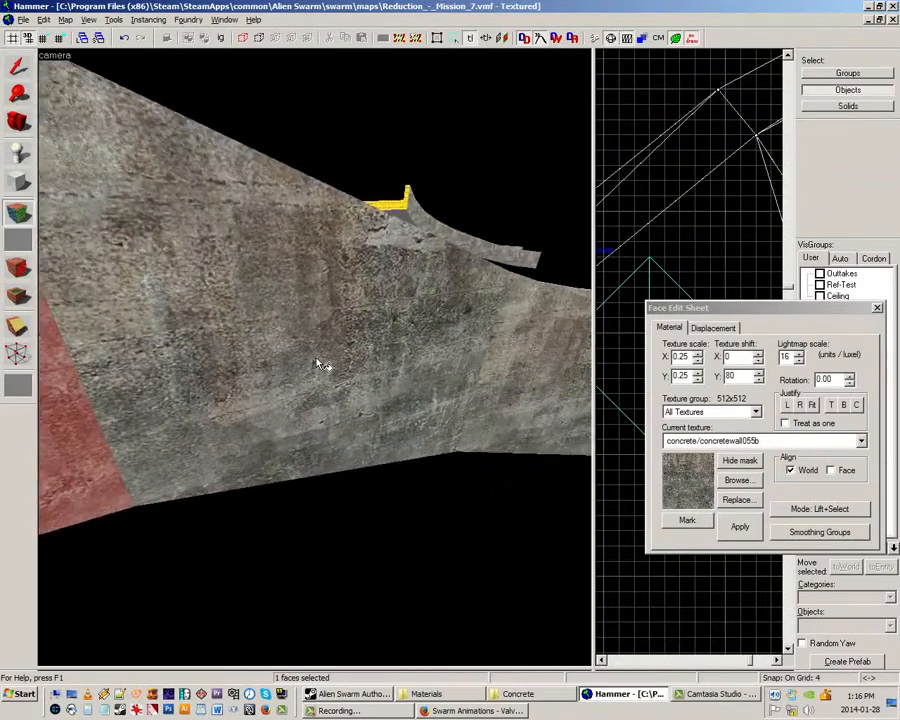
click(318, 362)
key(z)
key(w)
key(z)
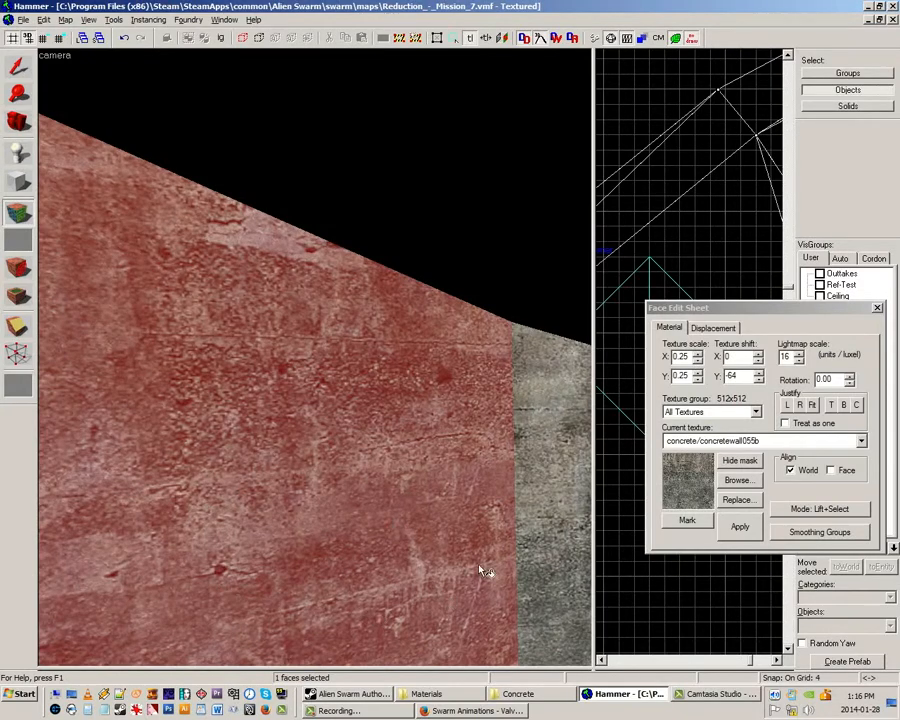
key(z)
key(s)
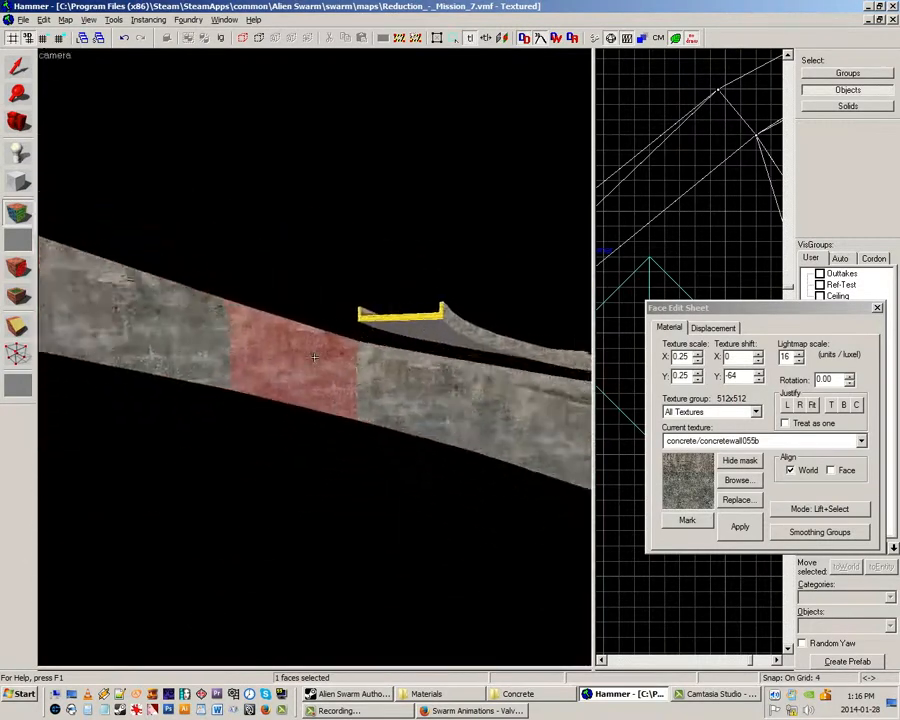
key(a)
key(s)
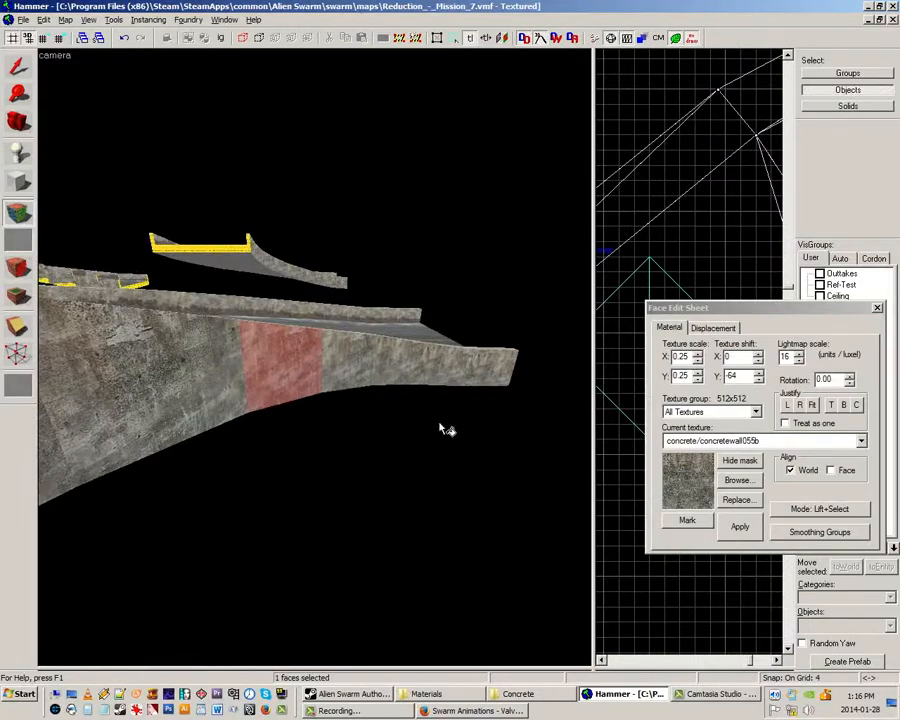
- Close the Face Edit Sheet, clearing the face selection, and inspect the side wall's texture without highlighting
click(878, 308)
key(z)
key(w)
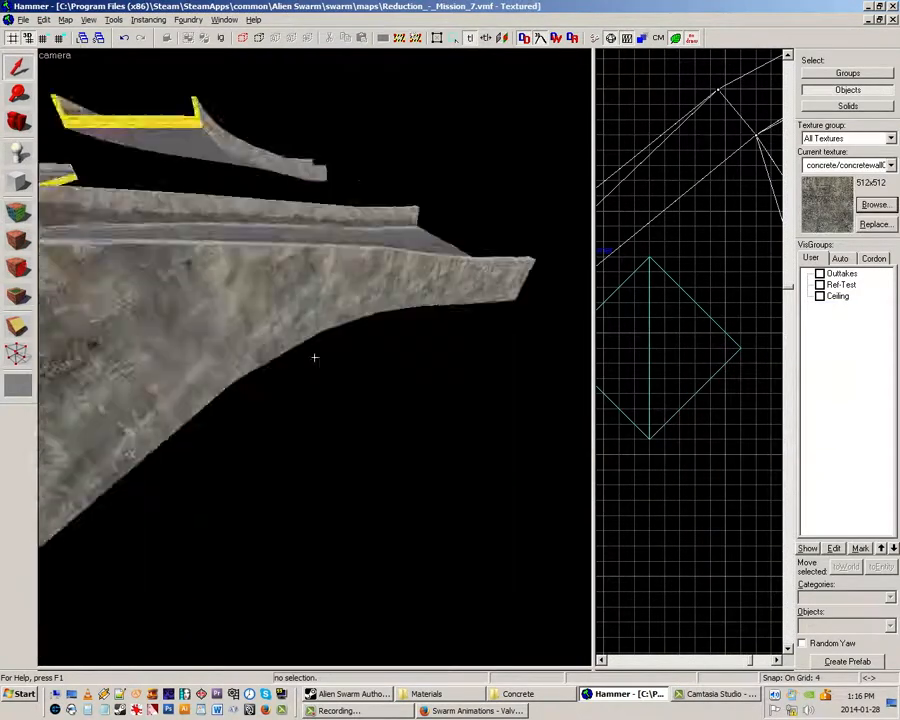
key(w)
key(s)
key(z)
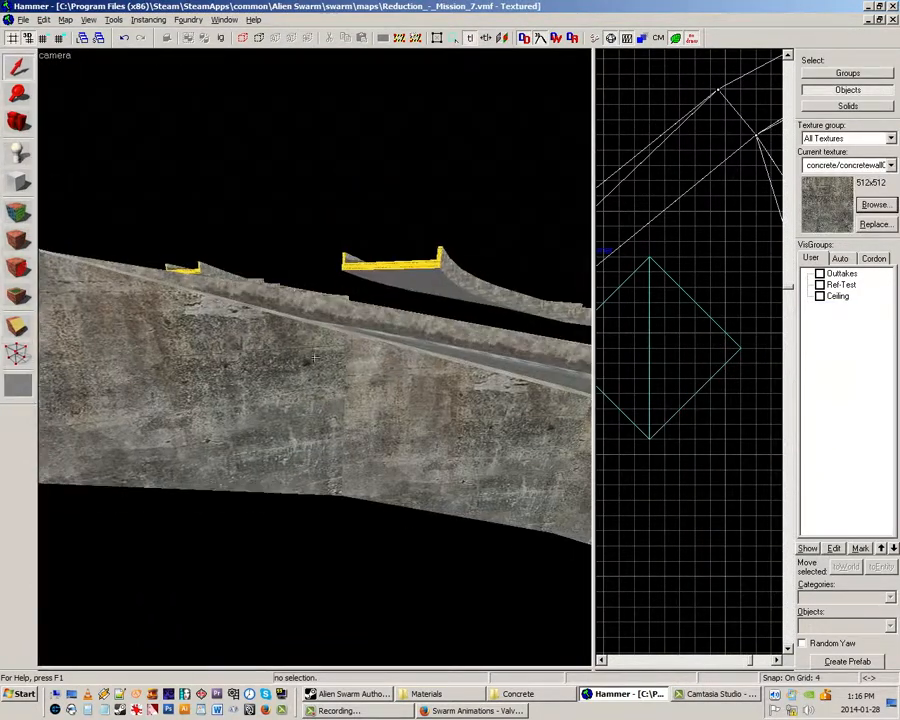
- Select the large sloped wall section for face editing and justify its concrete texture to the top
click(17, 213)
click(300, 362)
click(813, 410)
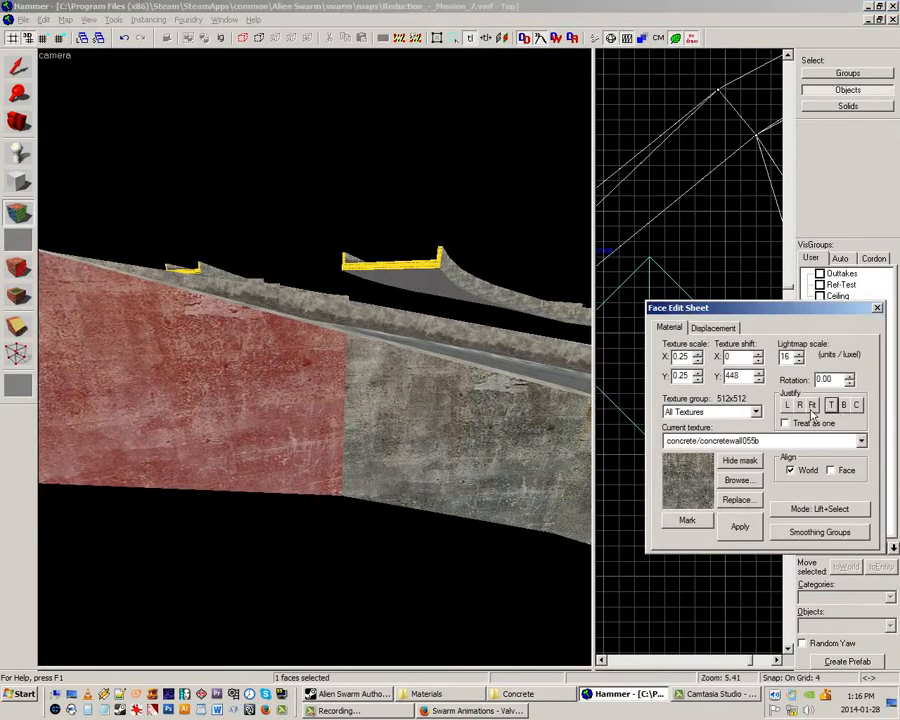
- Select another side wall section, view its texture in the texture browser at 512x512, and pick concrete/concretewall055b
key(z)
key(a)
key(z)
click(223, 294)
key(z)
key(w)
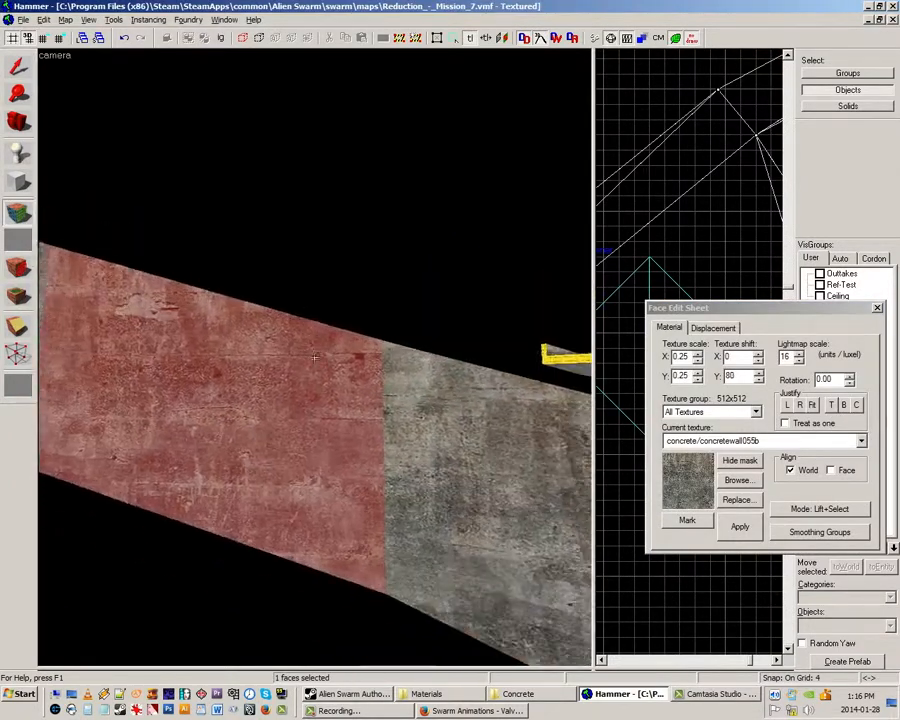
key(z)
click(738, 480)
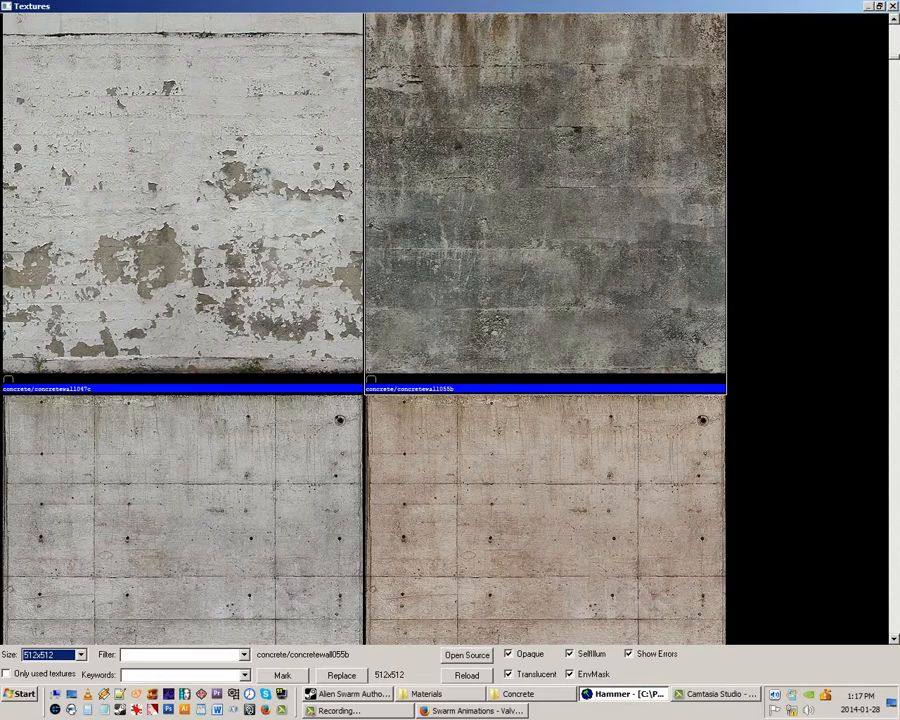
double_click(565, 251)
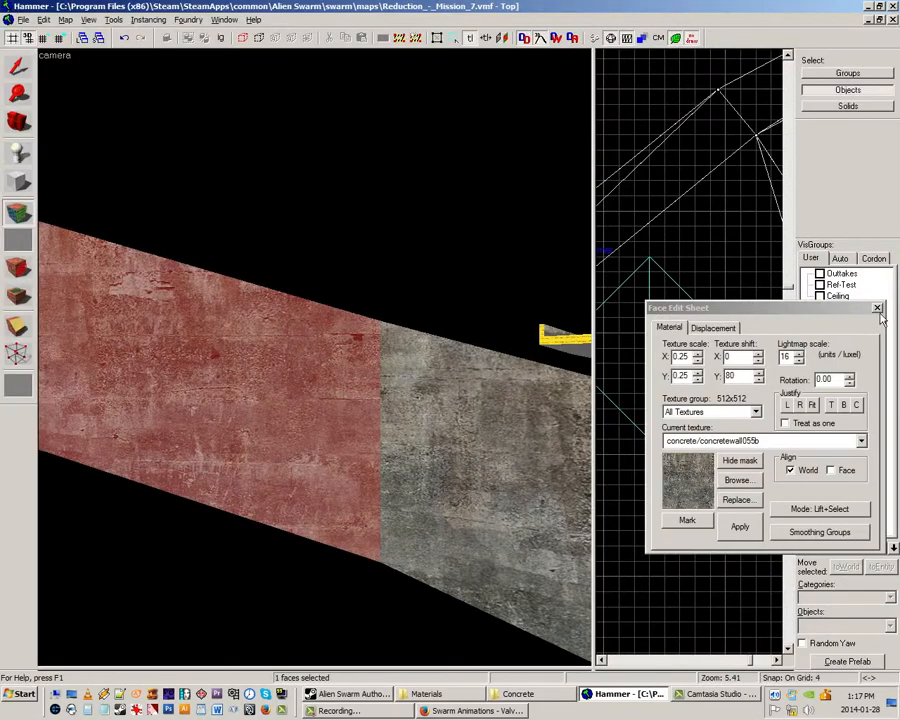